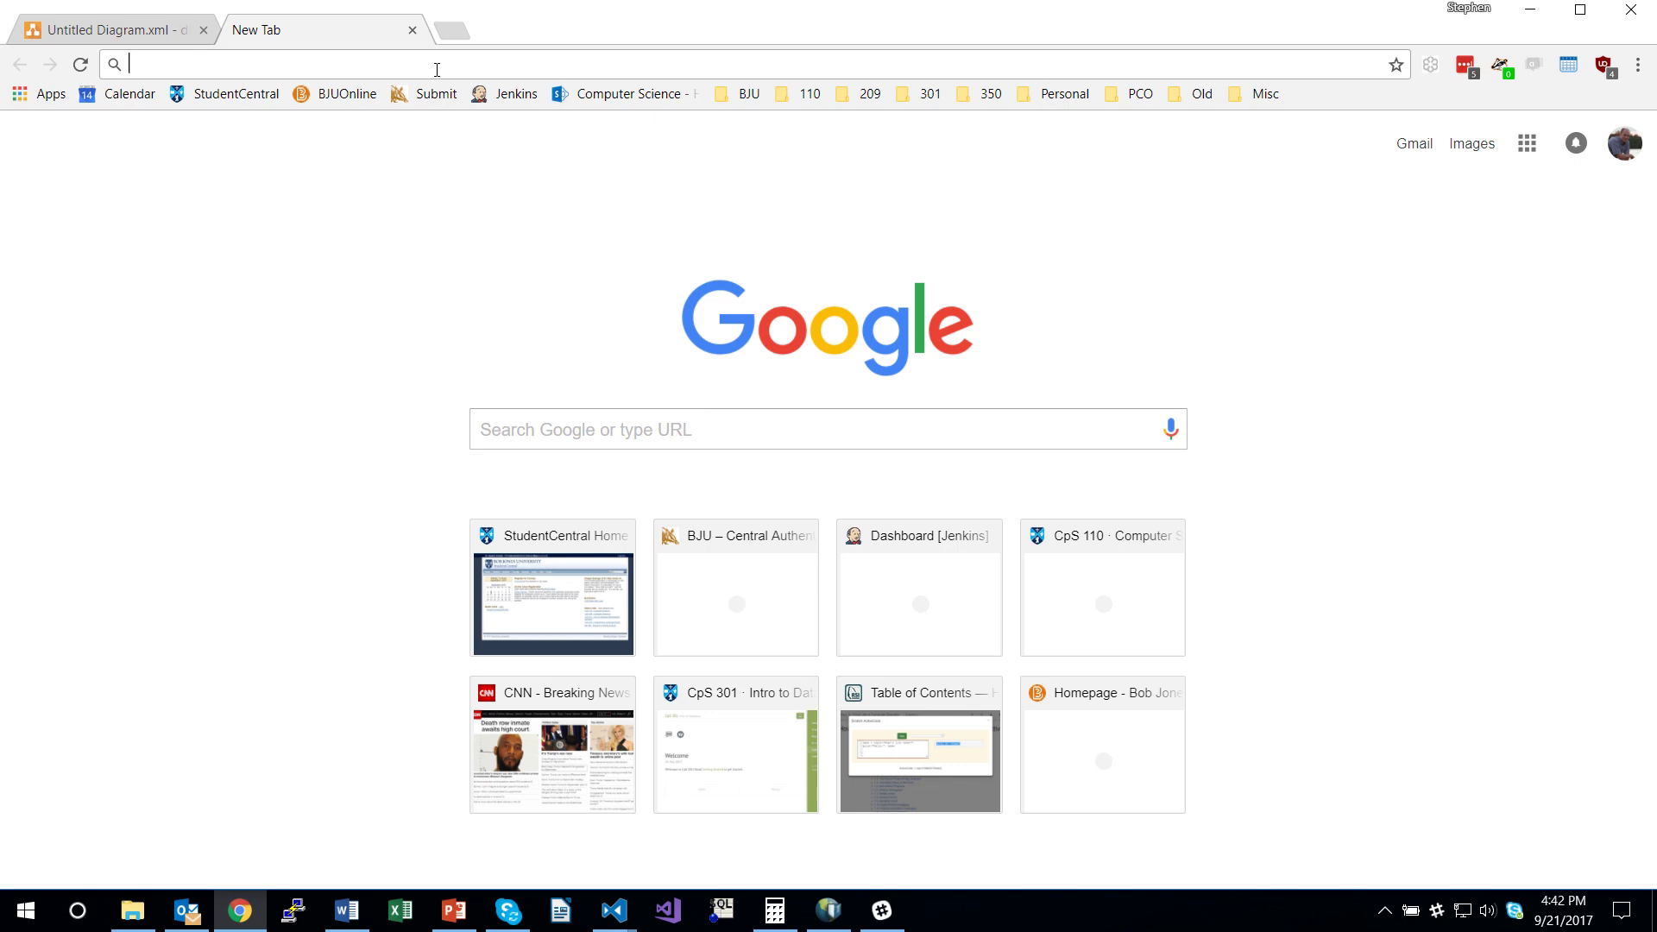
- Load the draw.io site in the new Chrome tab from the 'draw' address suggestion
{"action": "type", "text": "draw.io"}
{"action": "key", "text": "Return"}
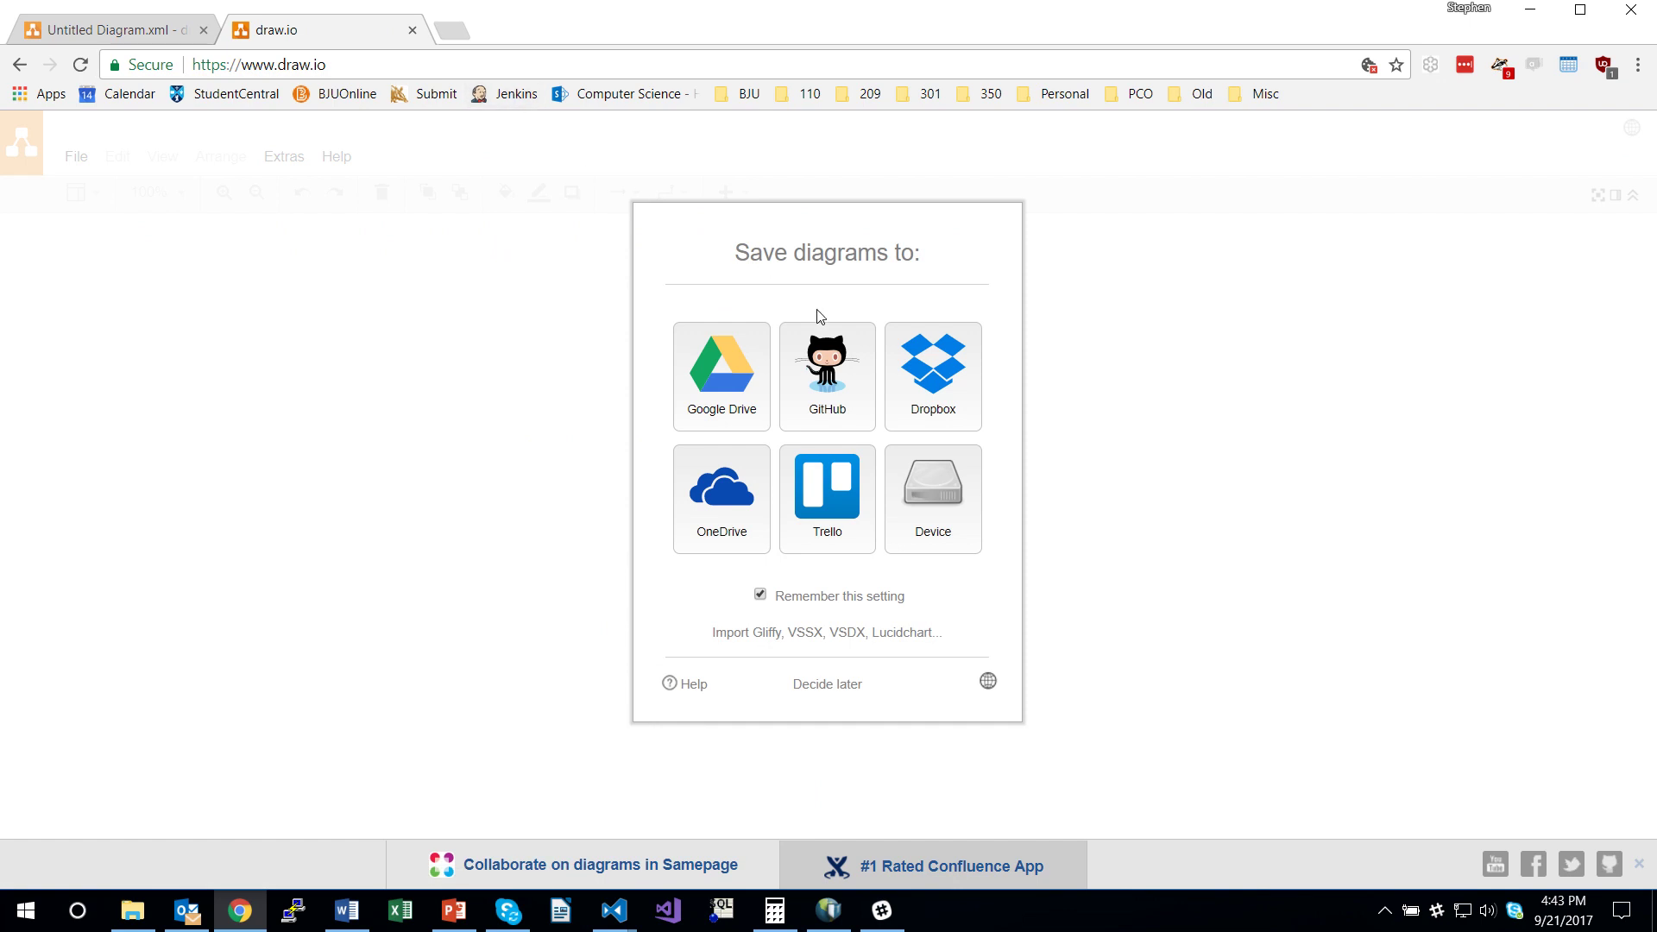
- Choose Device storage and create a blank diagram named buildingmodel.xml
{"action": "left_click", "coordinate": [930, 515]}
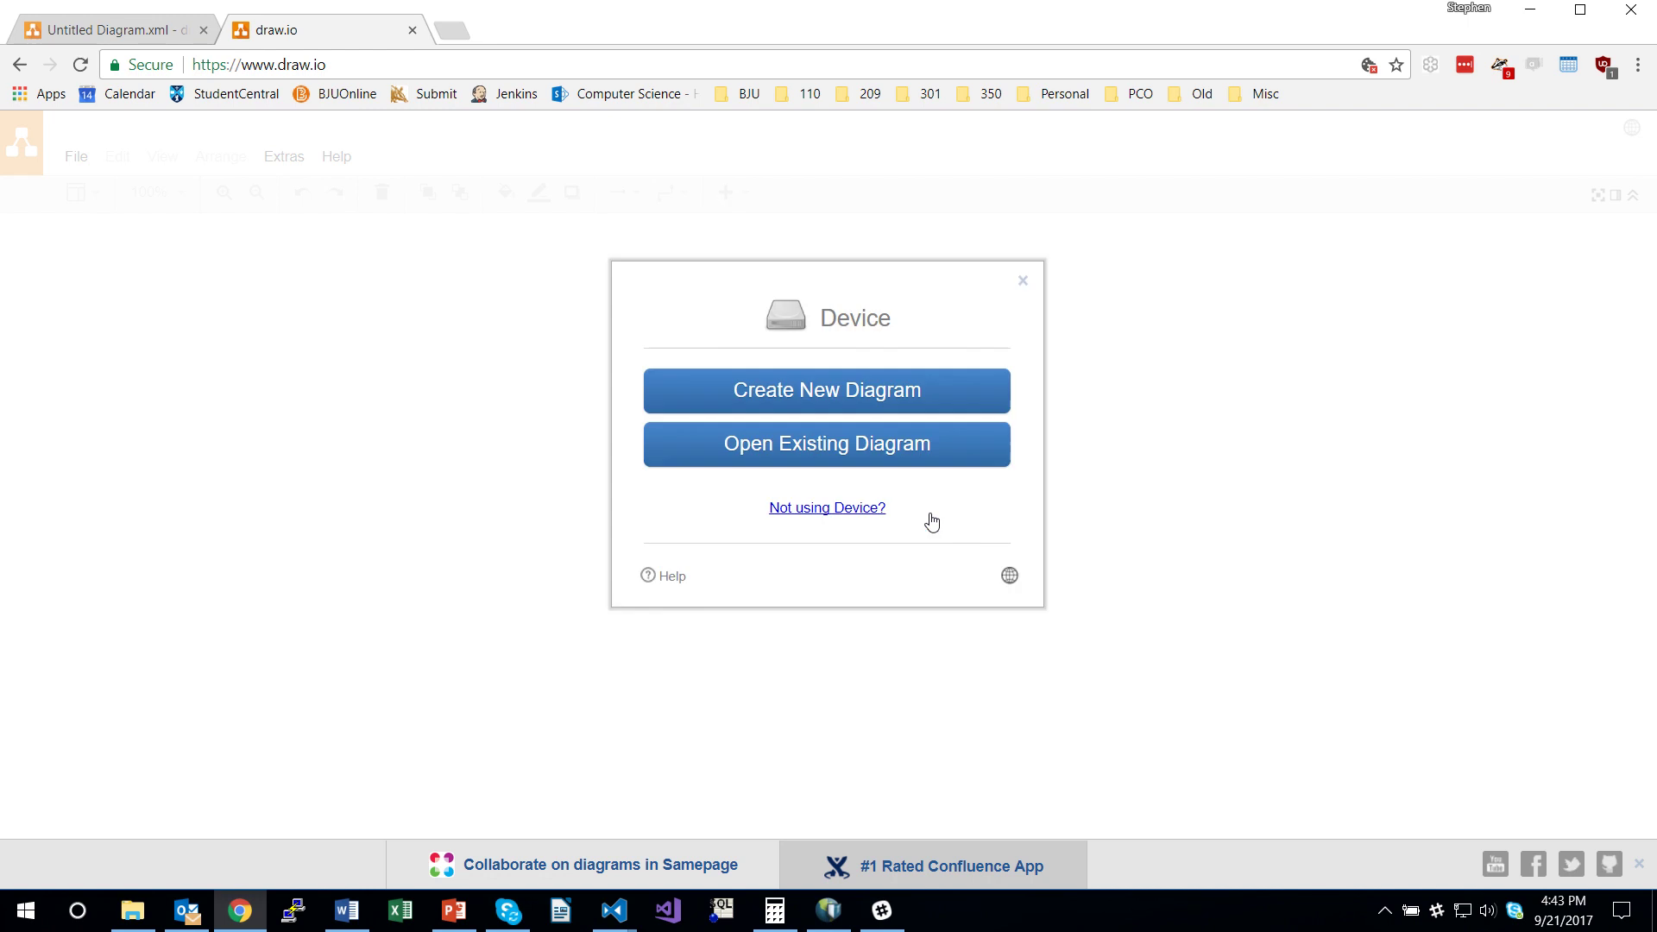
{"action": "left_click", "coordinate": [790, 391]}
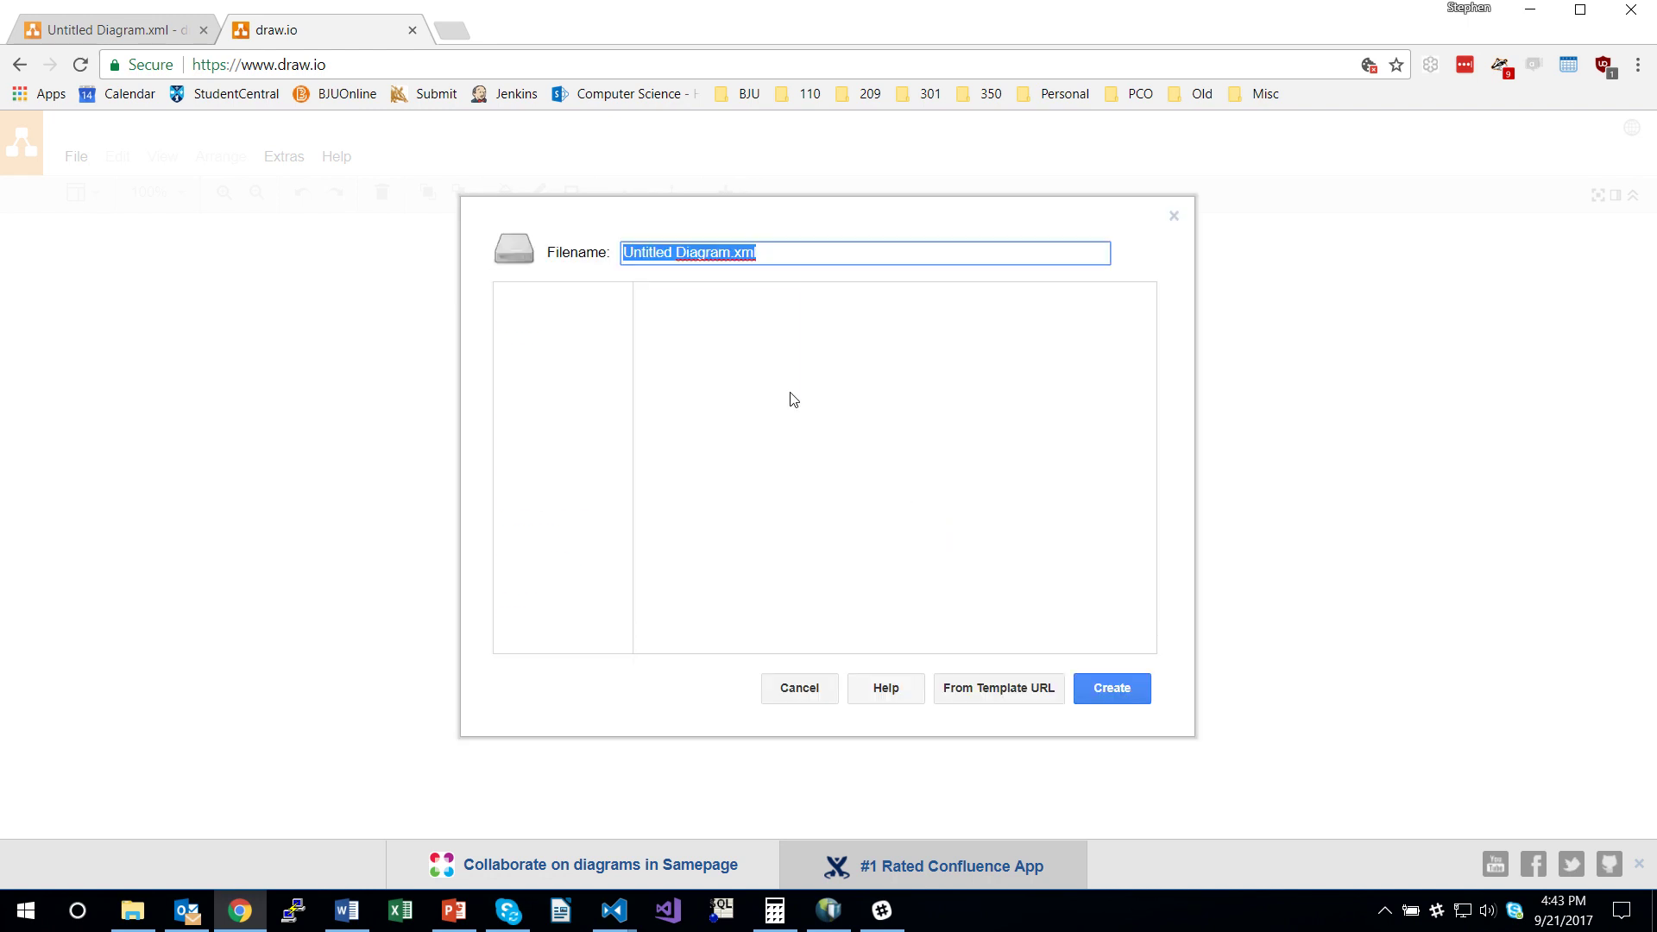
{"action": "left_click", "coordinate": [729, 253]}
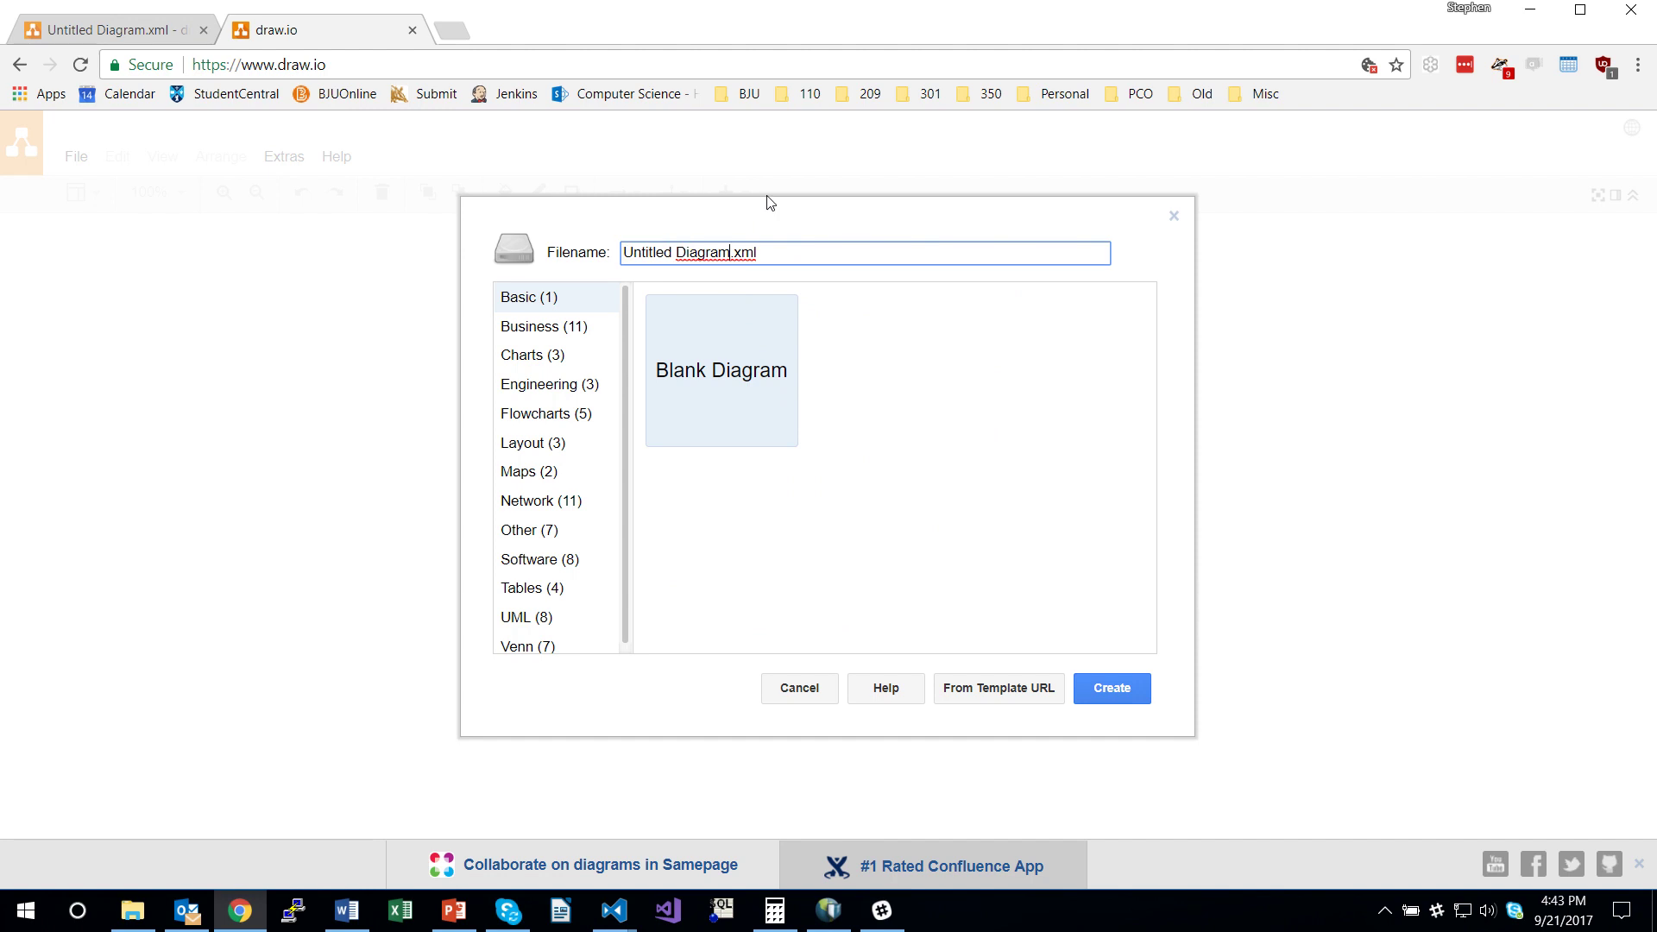
{"action": "key", "text": "shift+Home"}
{"action": "type", "text": "buildingmodel"}
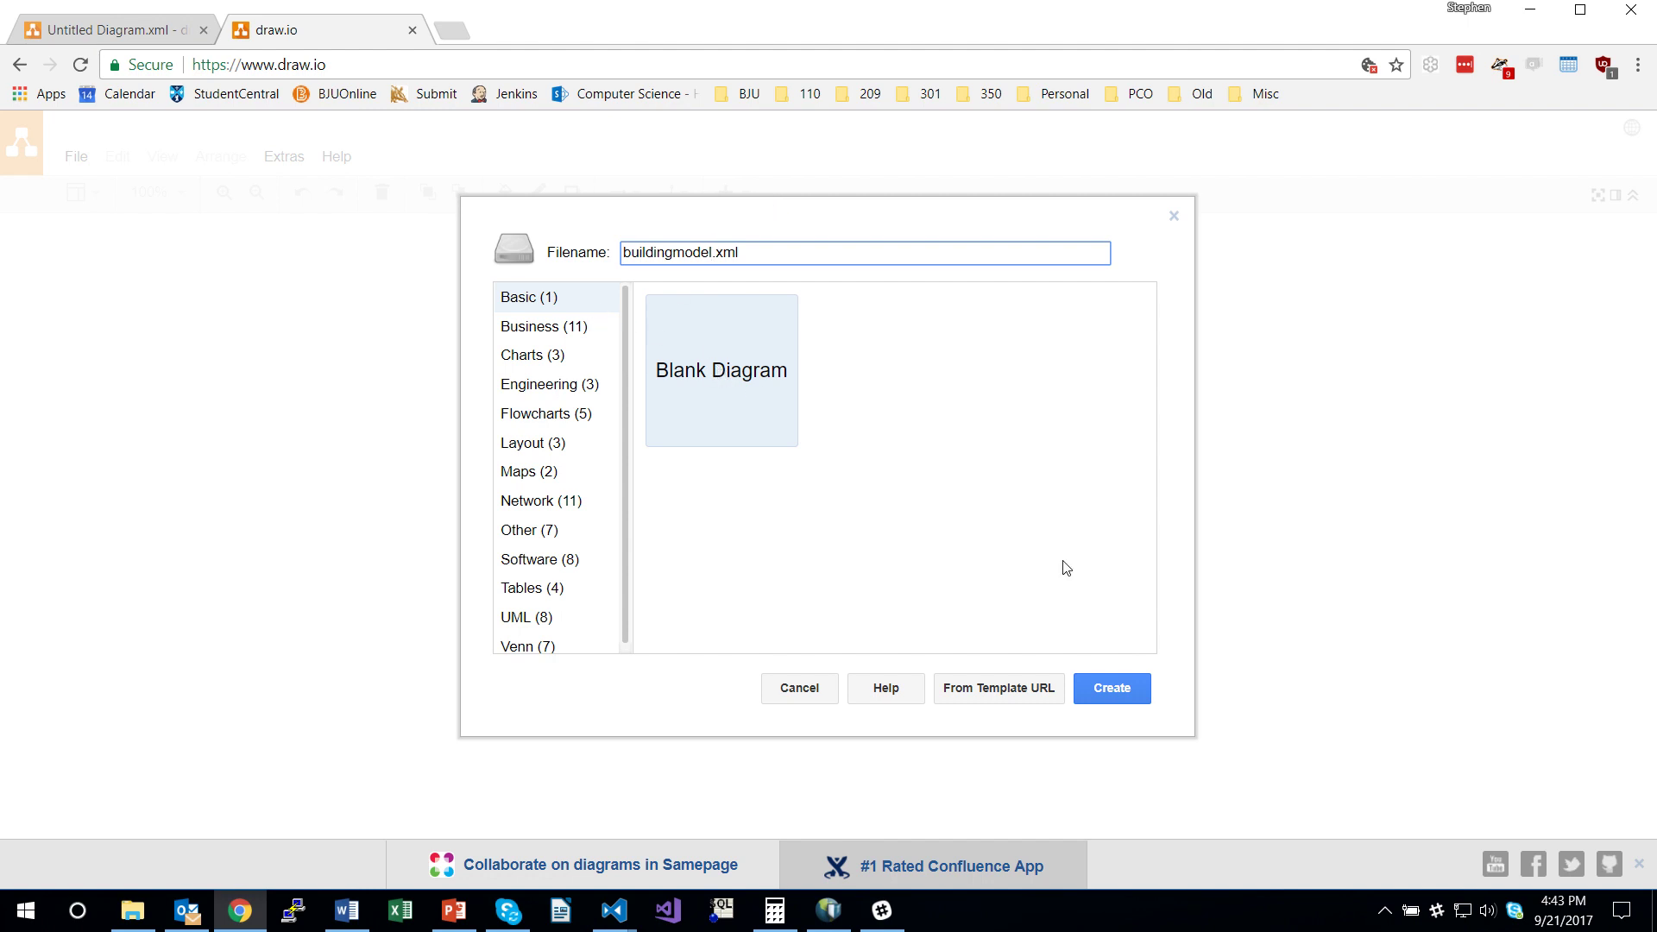
{"action": "left_click", "coordinate": [1115, 689]}
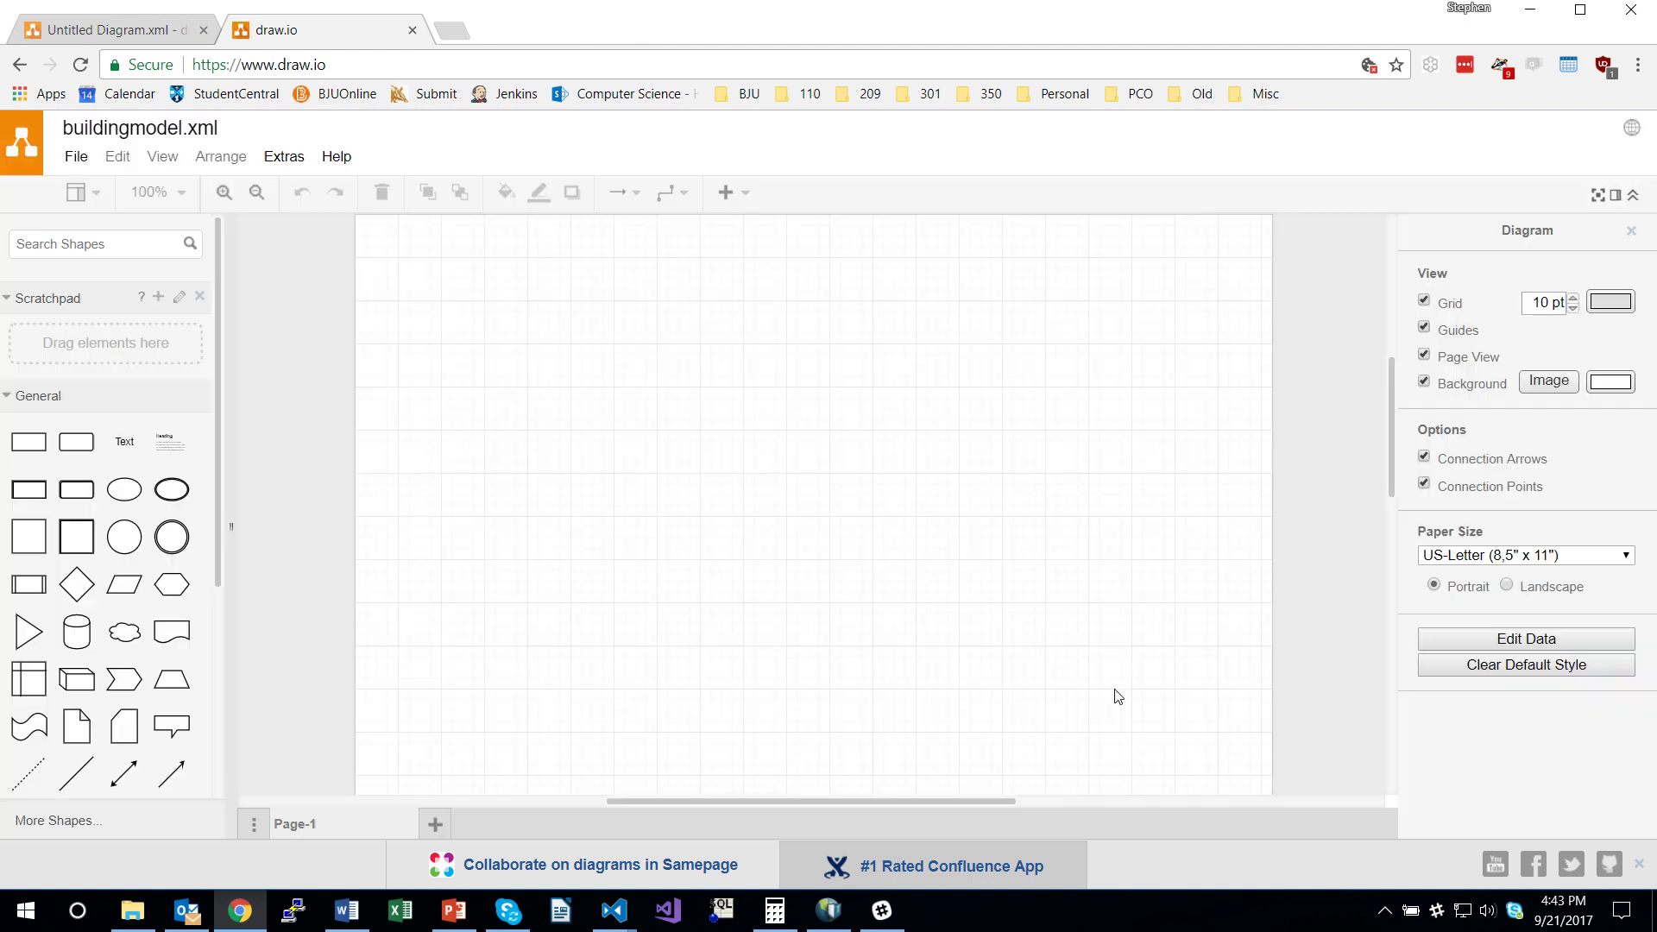
- Dismiss the ad banner, collapse General and expand the Entity Relation shape library
{"action": "left_click", "coordinate": [1639, 864]}
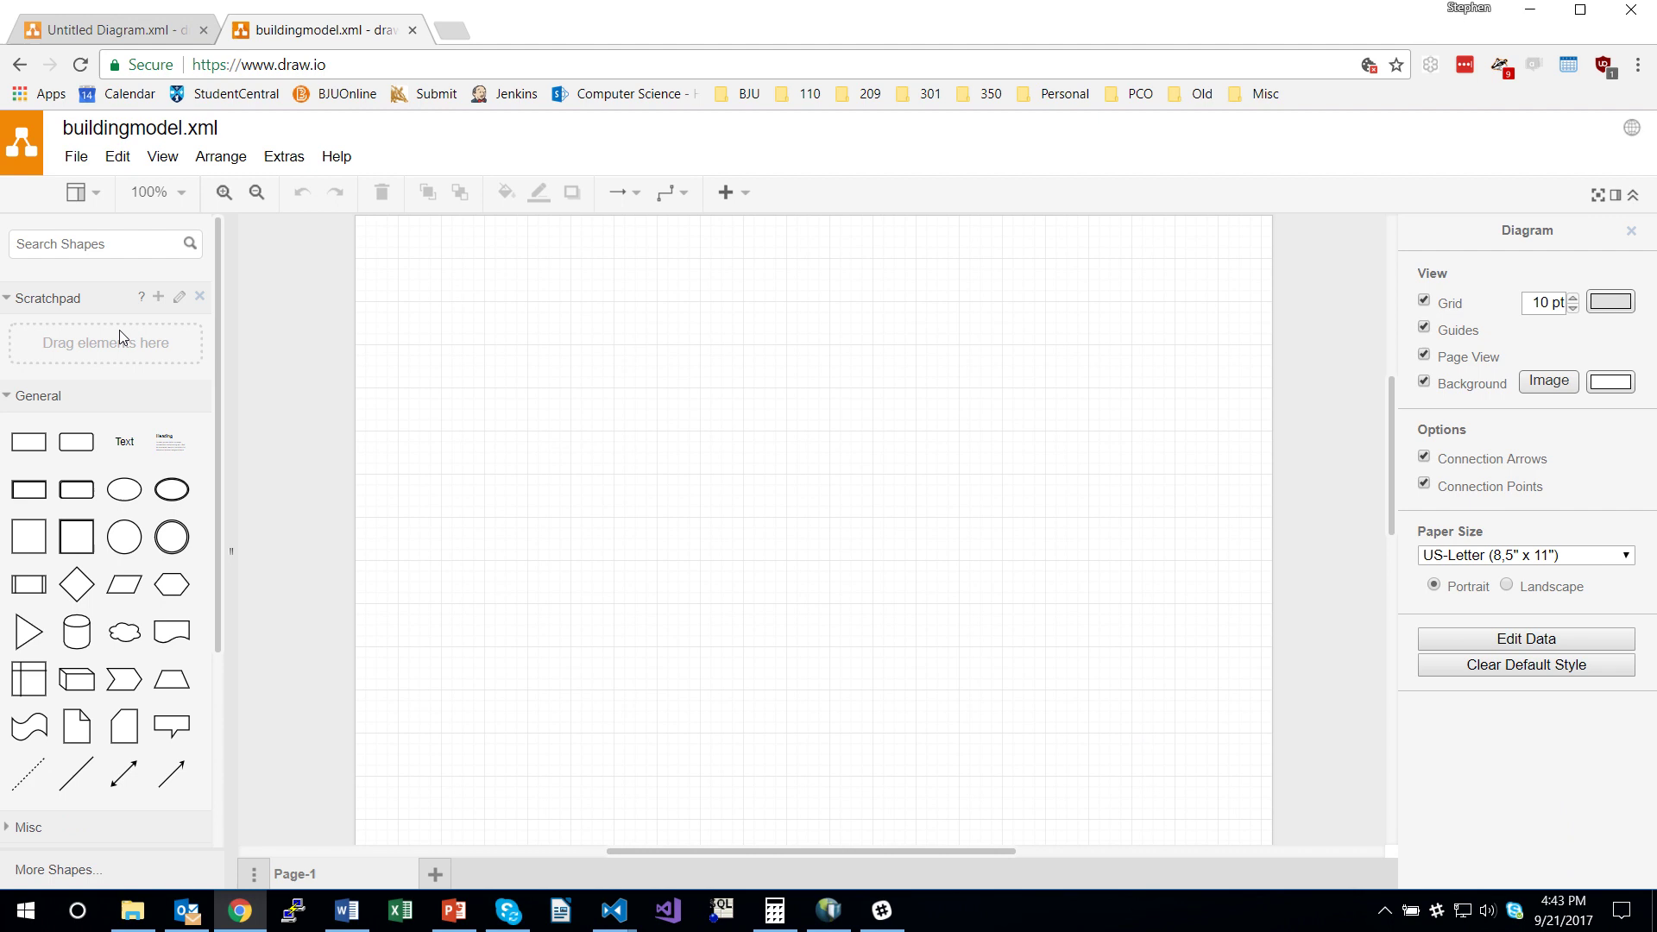
{"action": "left_click", "coordinate": [10, 398]}
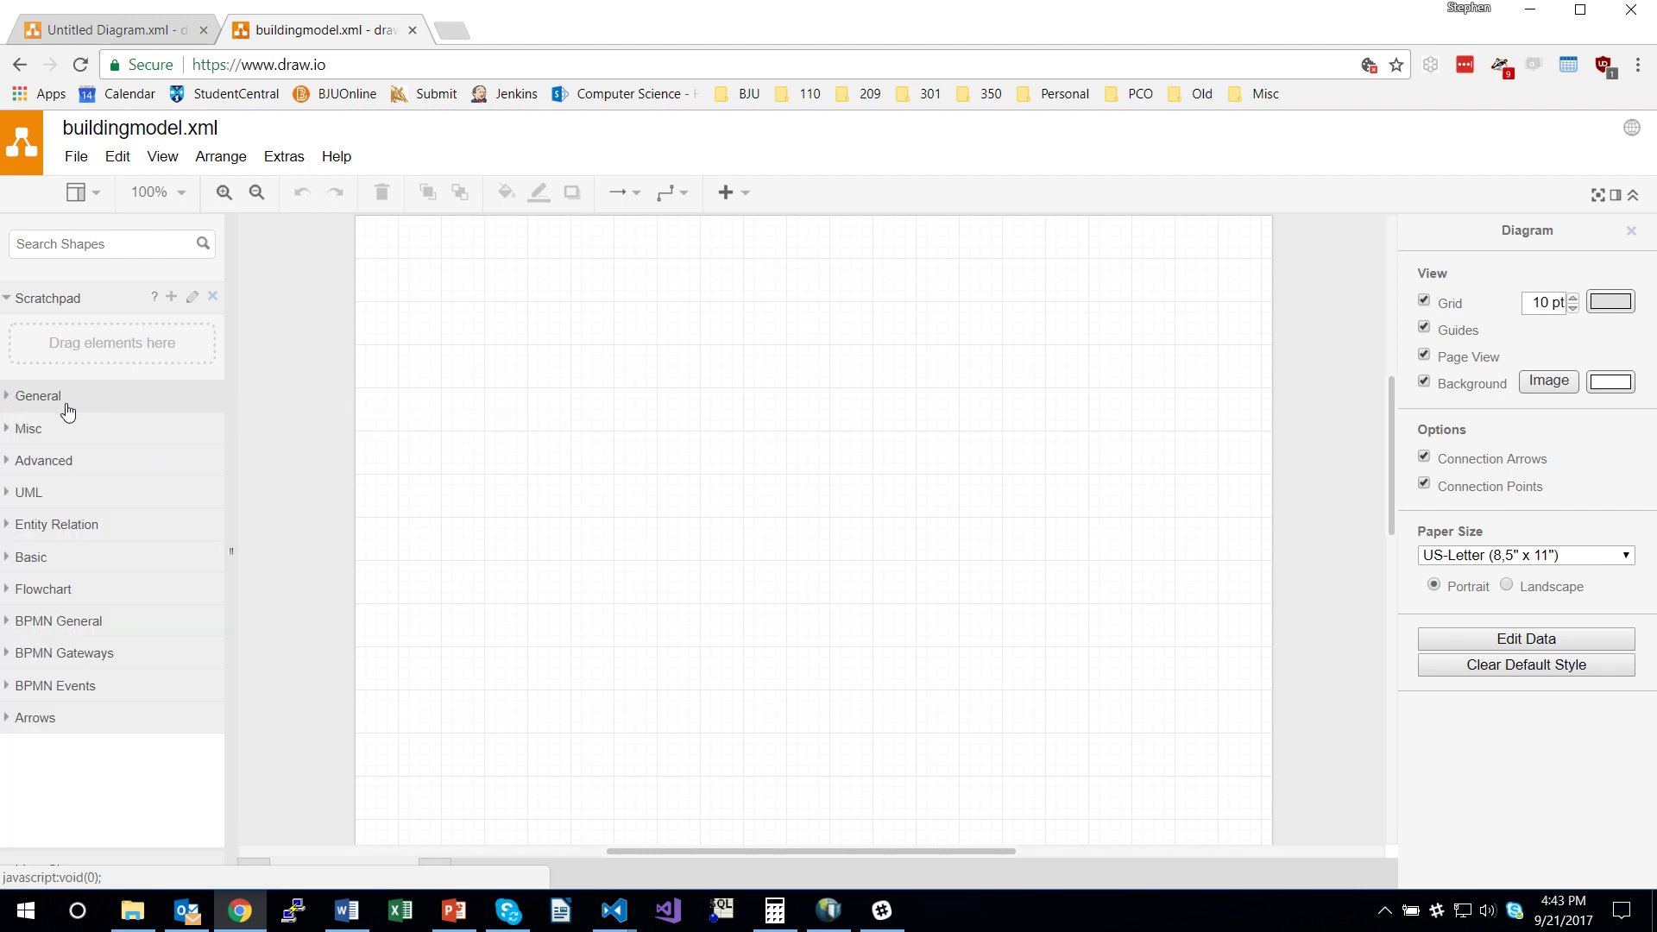
{"action": "left_click", "coordinate": [8, 524]}
{"action": "left_click_drag", "start_coordinate": [215, 377], "coordinate": [208, 552]}
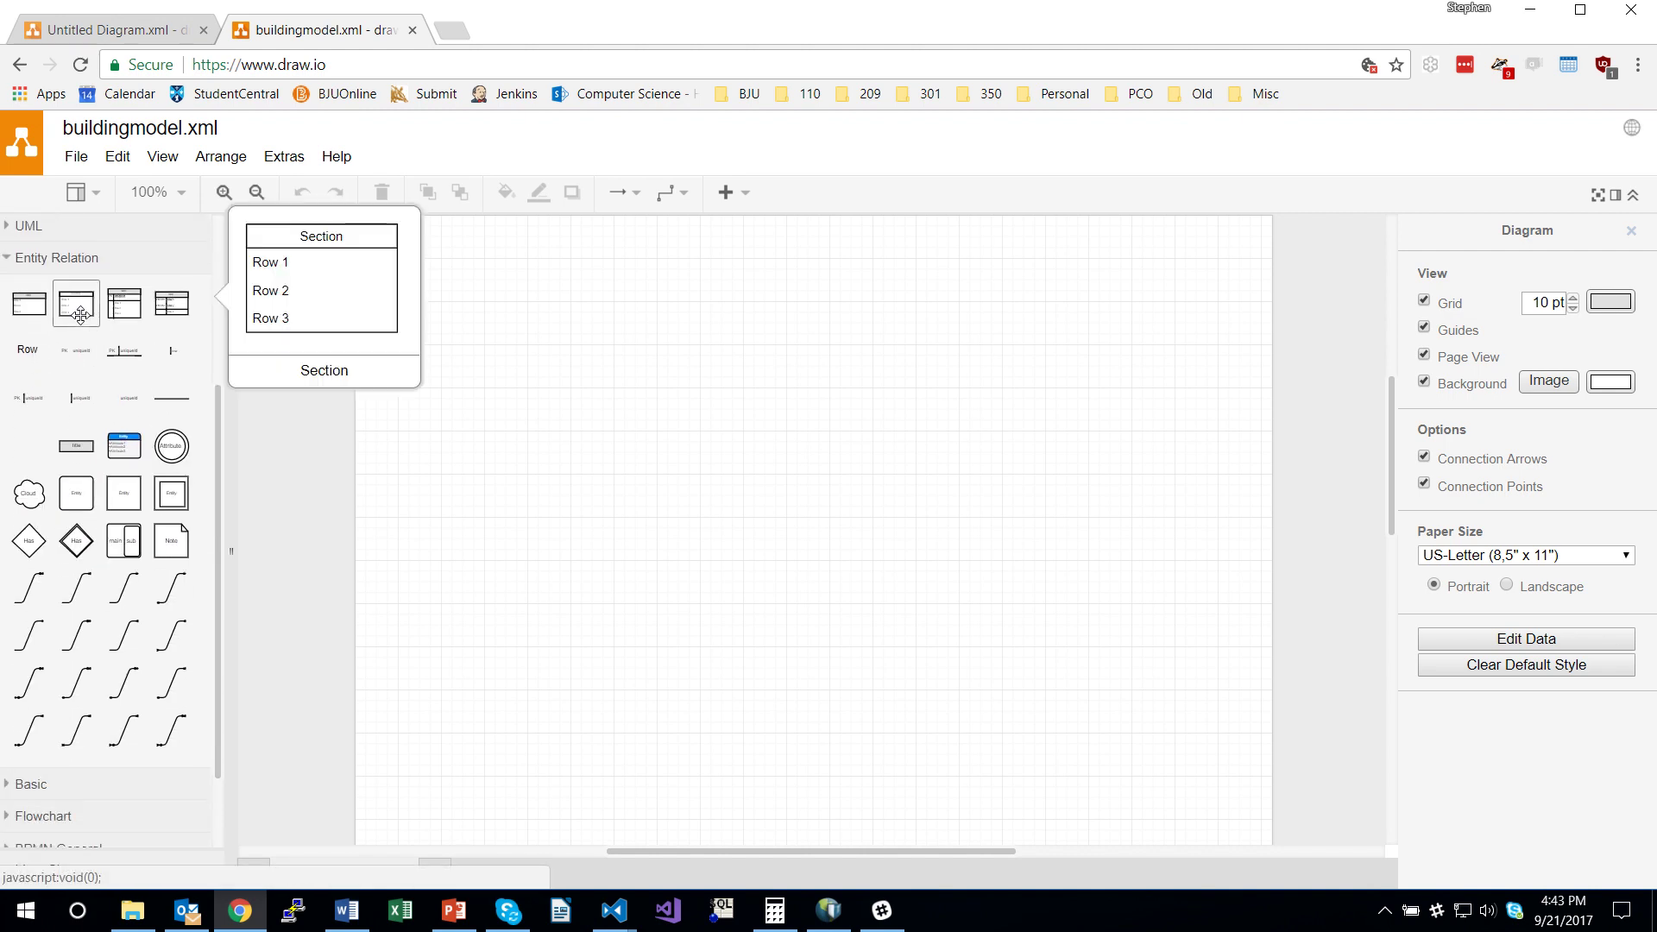
{"action": "left_click_drag", "start_coordinate": [123, 304], "coordinate": [117, 307]}
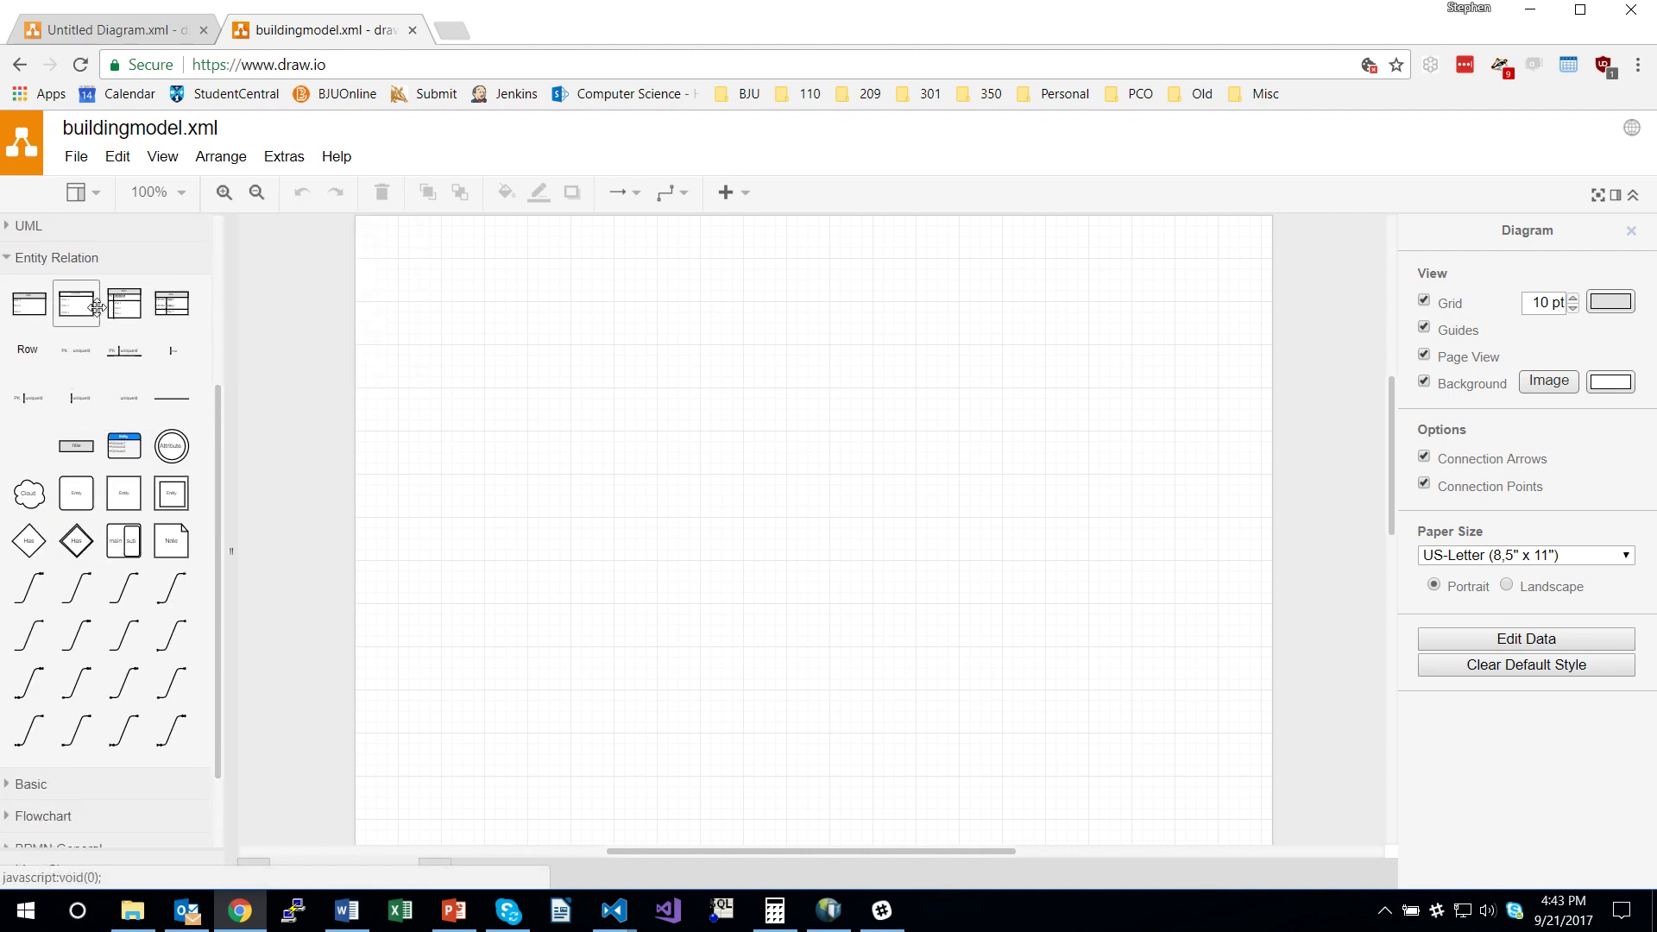
- Drag two ER Table shapes onto the canvas side by side, with Rounded corners turned off
{"action": "mouse_move", "coordinate": [9, 302]}
{"action": "left_click_drag", "start_coordinate": [8, 302], "coordinate": [409, 270]}
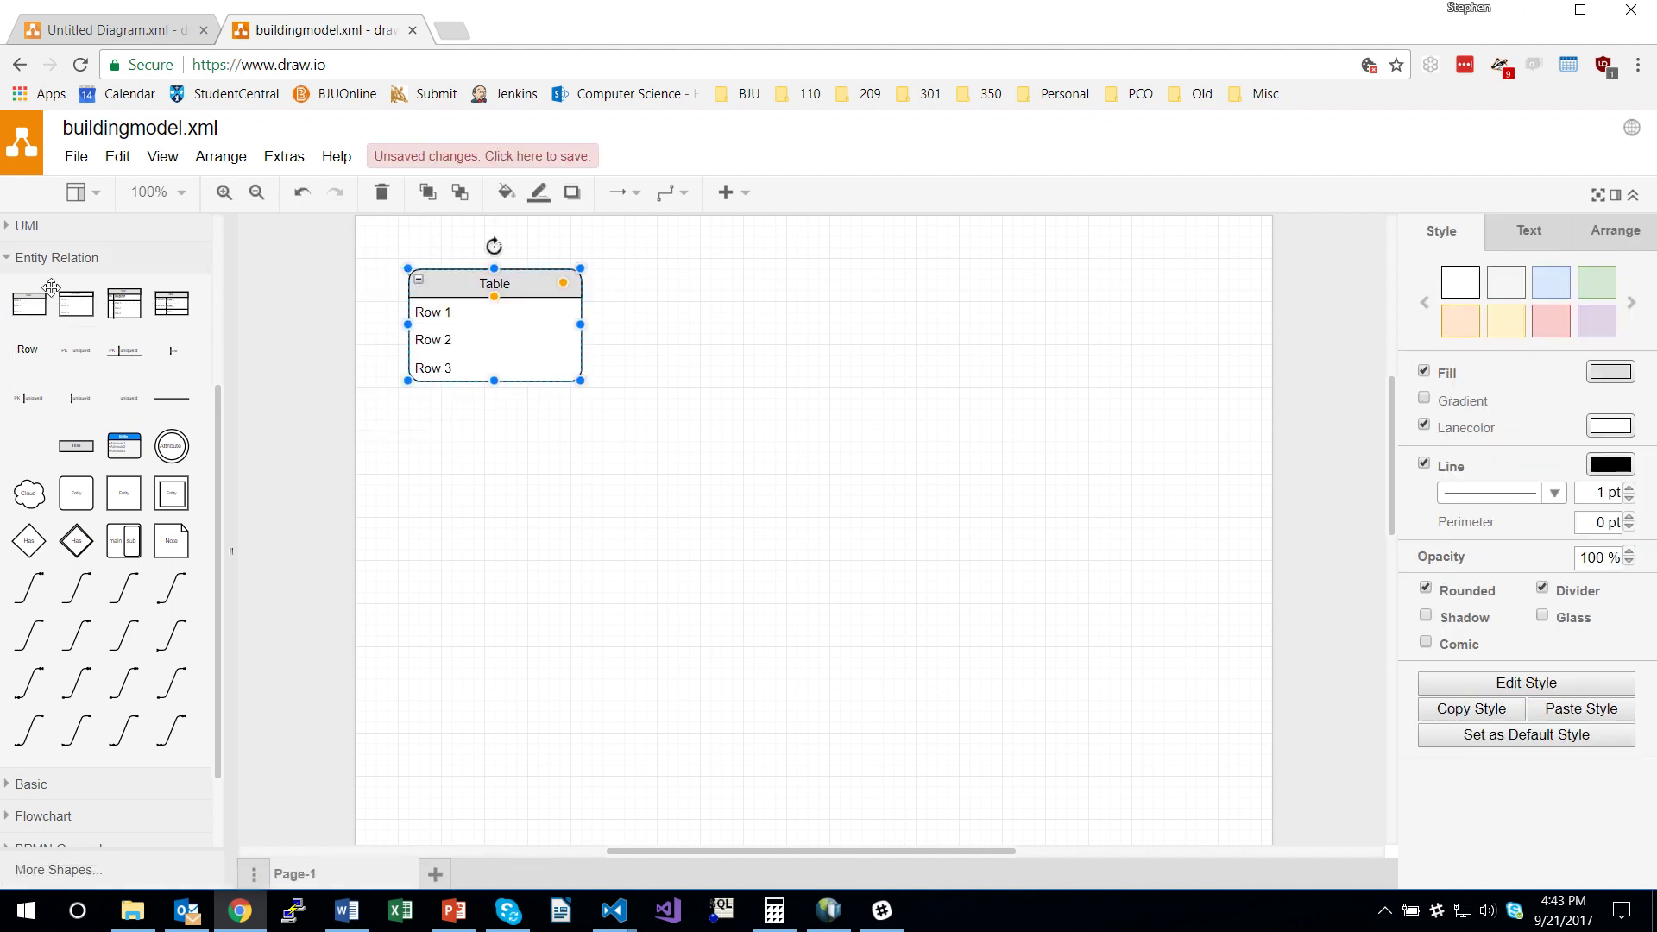
{"action": "left_click", "coordinate": [1424, 588]}
{"action": "left_click_drag", "start_coordinate": [15, 306], "coordinate": [735, 277]}
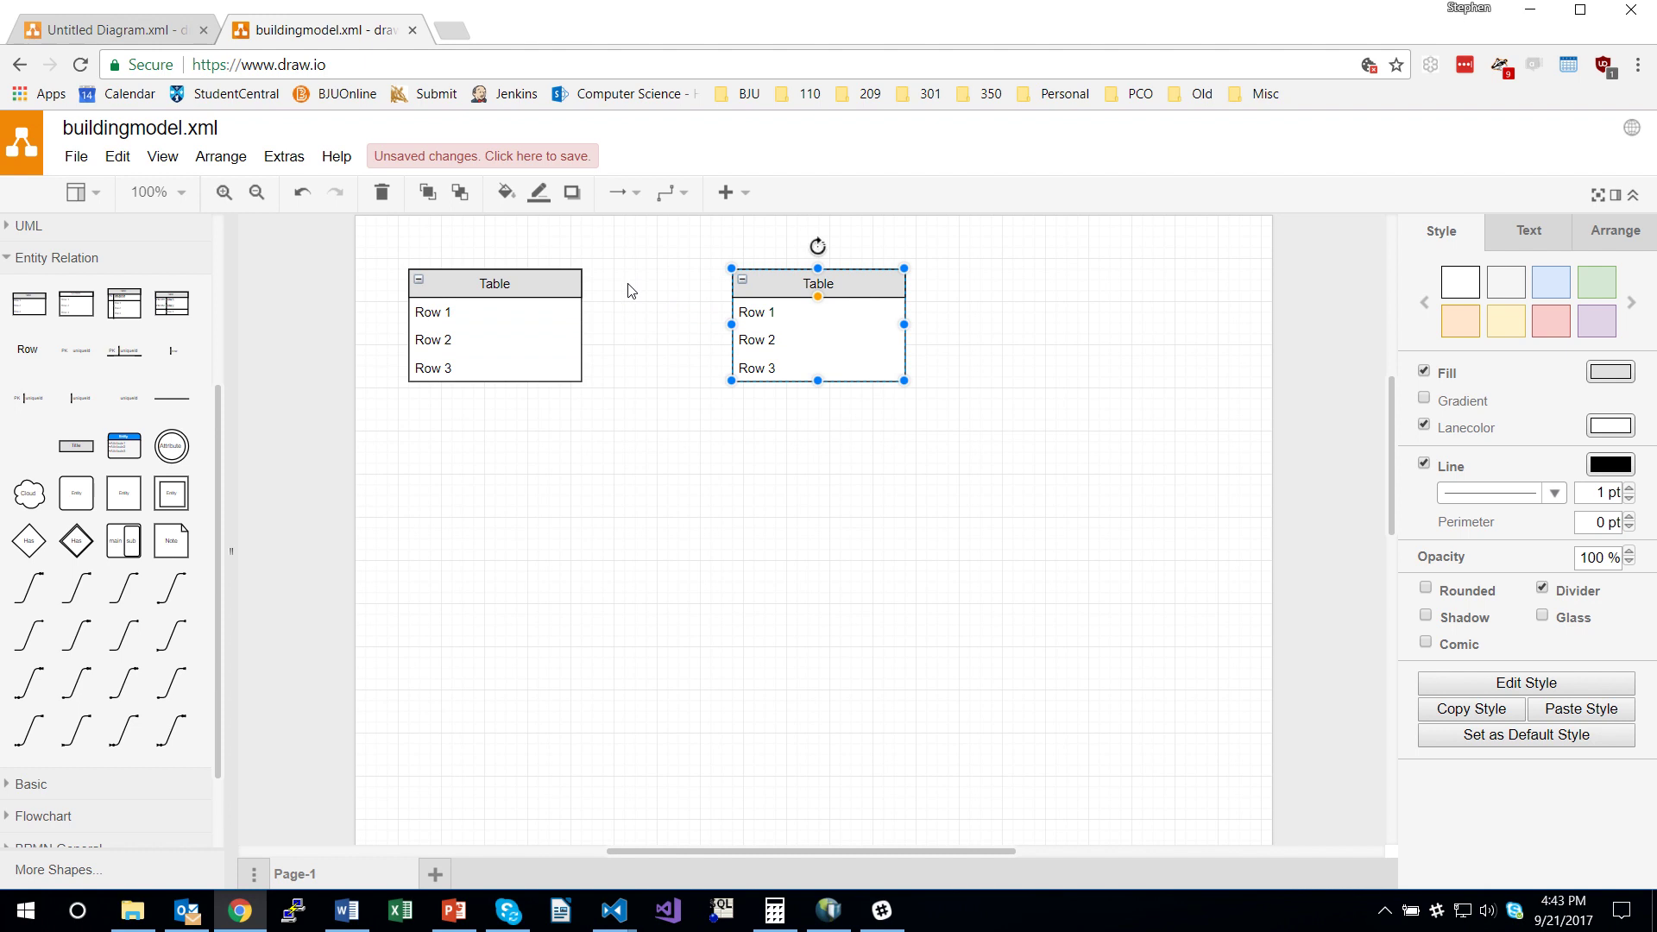
{"action": "left_click", "coordinate": [497, 286]}
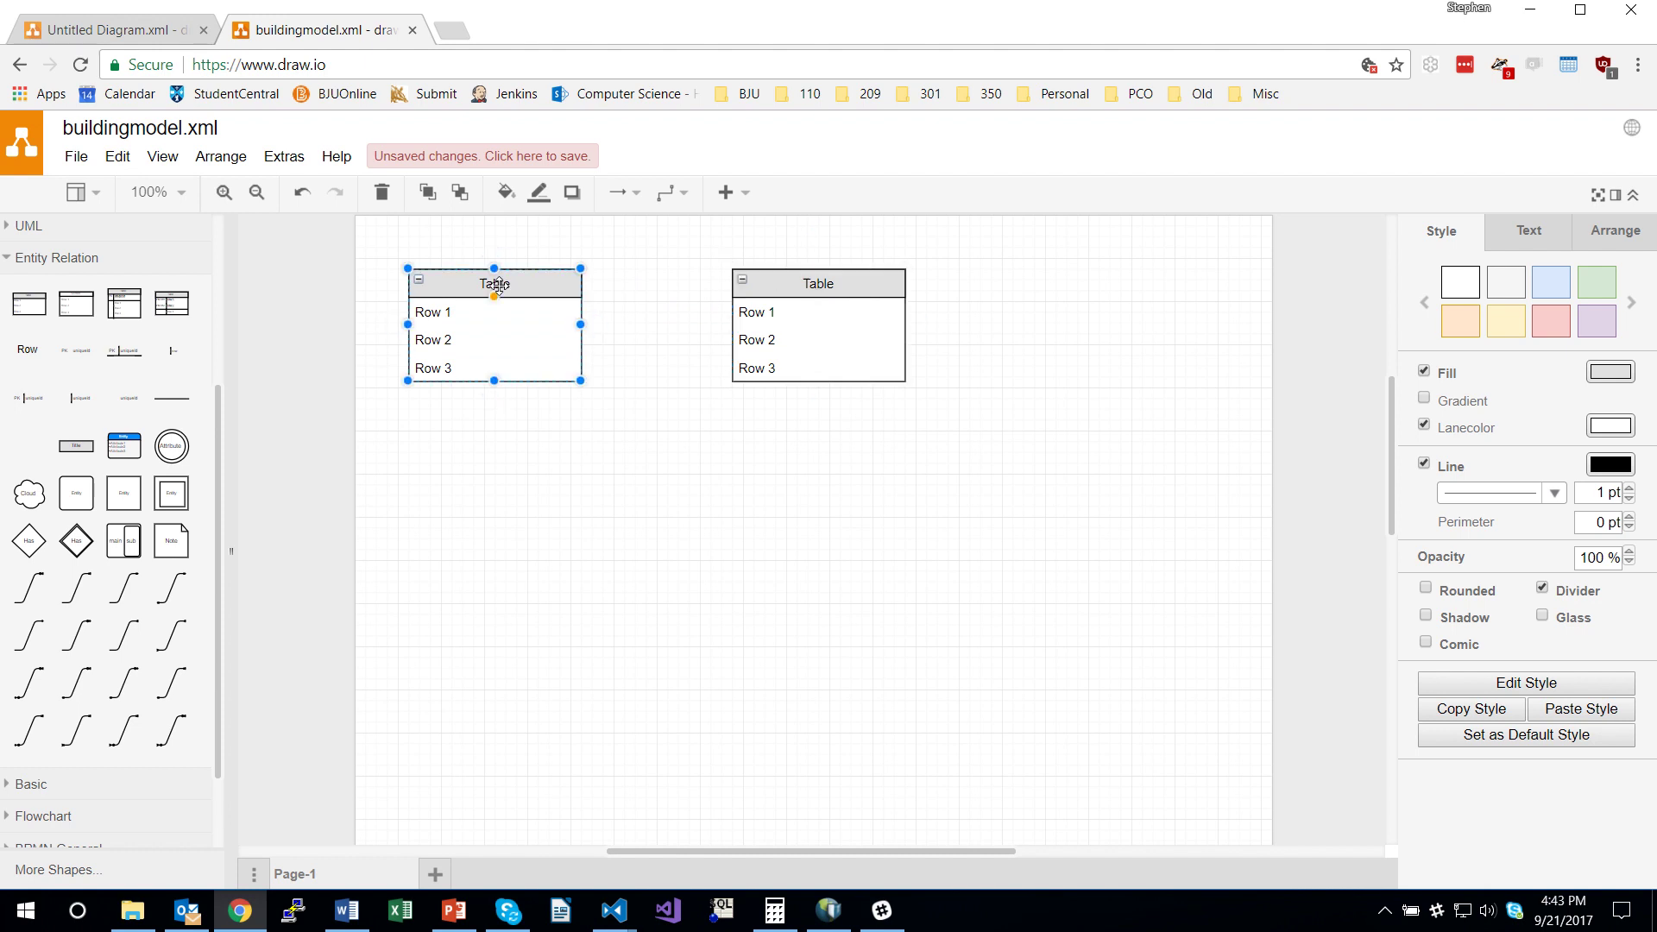
{"action": "left_click_drag", "start_coordinate": [493, 296], "coordinate": [494, 280]}
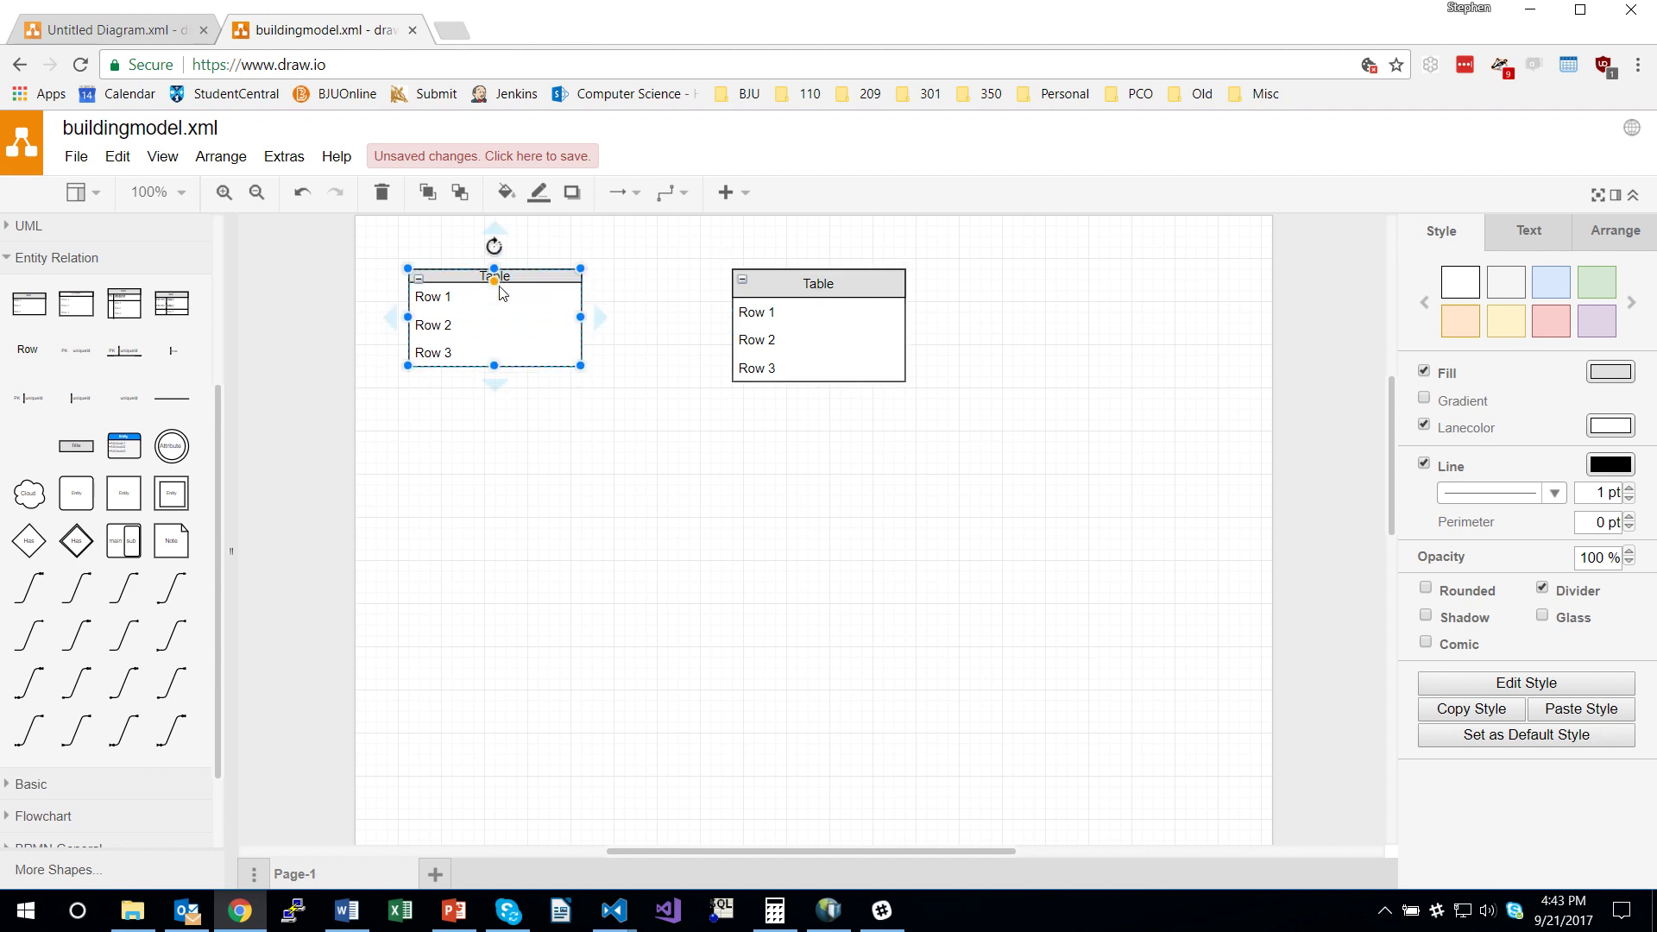
{"action": "key", "text": "ctrl+z"}
- Rename the table headers to 'Building' on the left and 'Room' on the right
{"action": "double_click", "coordinate": [507, 288]}
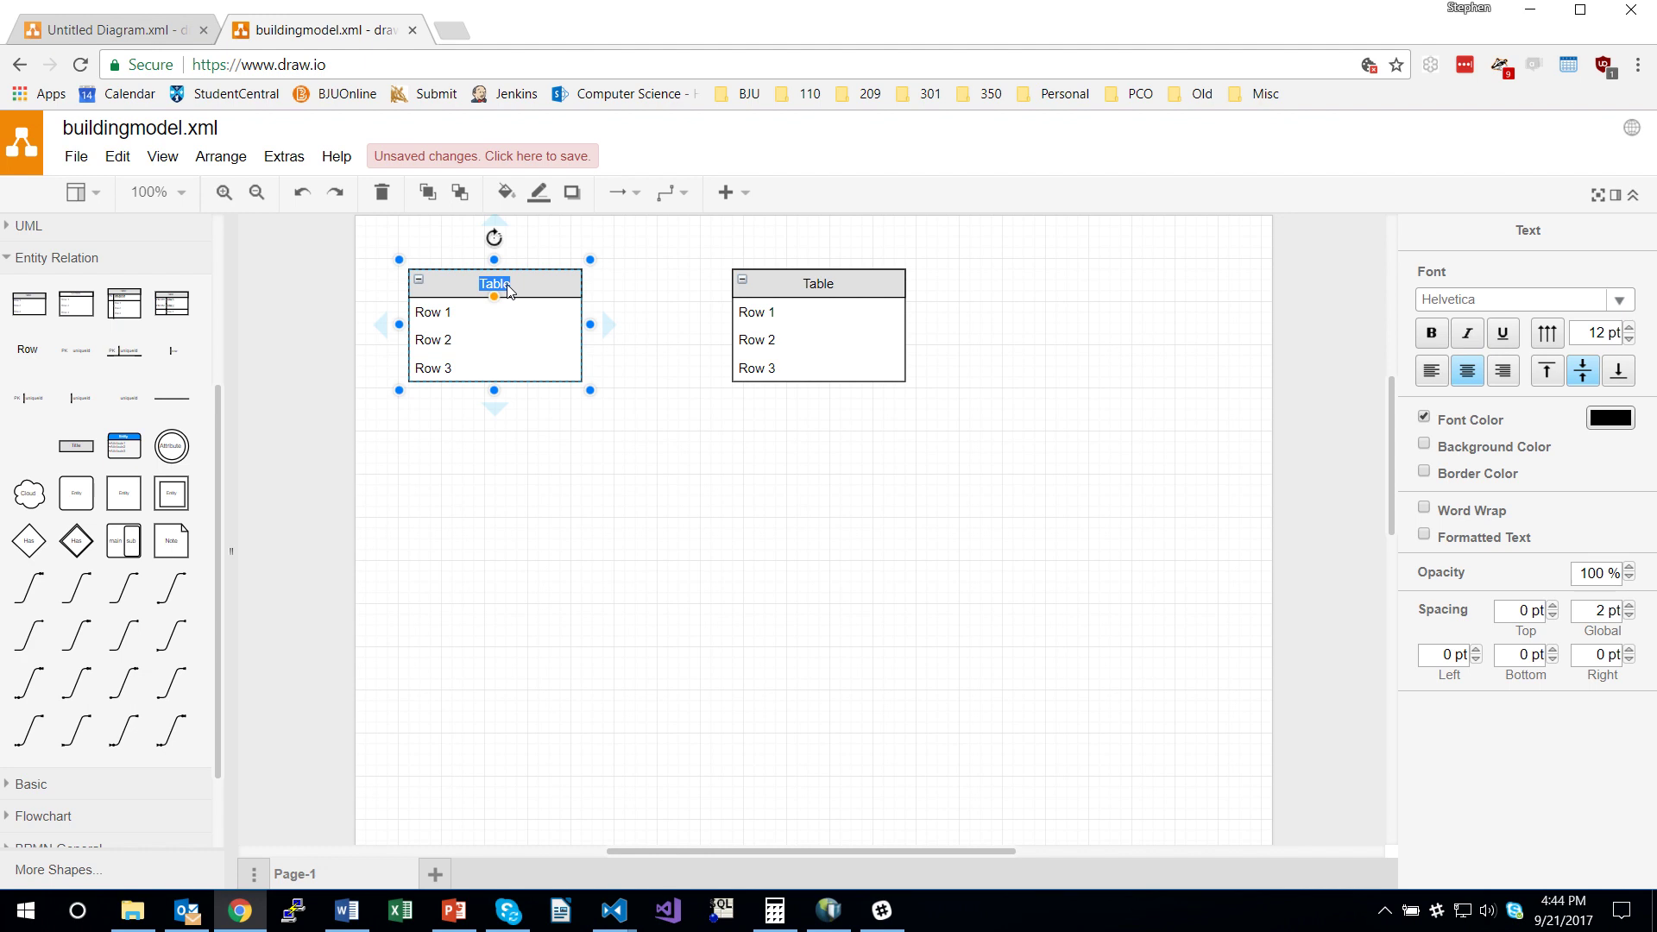
{"action": "type", "text": "Building"}
{"action": "double_click", "coordinate": [825, 287]}
{"action": "type", "text": "Room"}
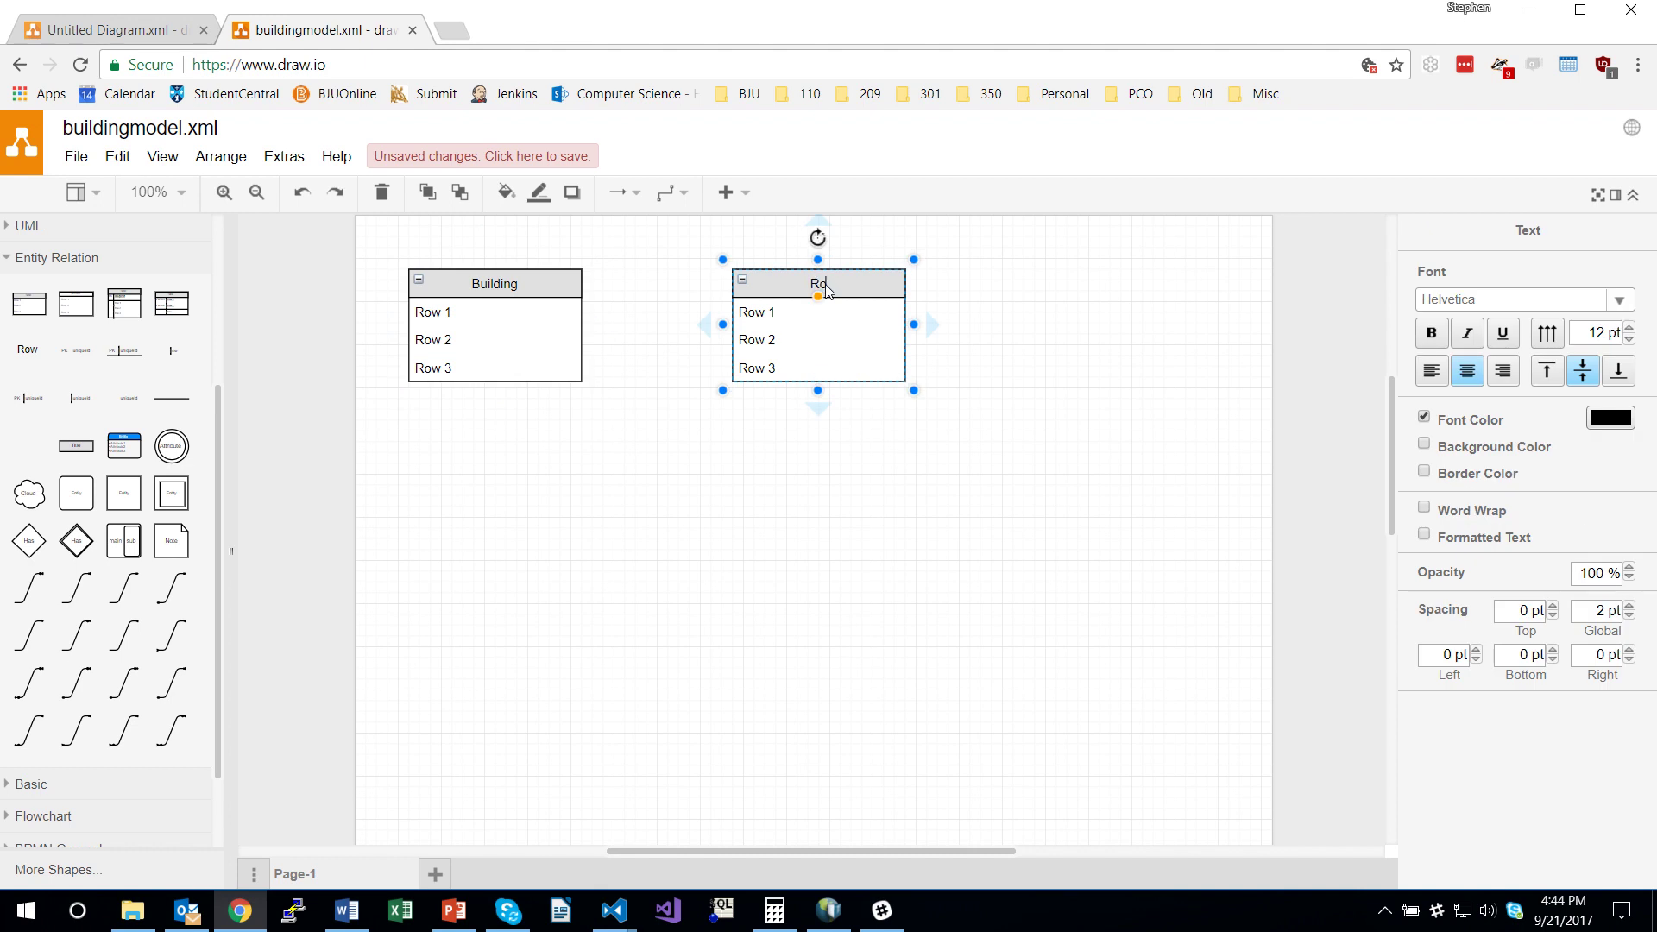
- Rename Building's first rows to a bold, underlined Building_ID and Building_Name
{"action": "double_click", "coordinate": [437, 318]}
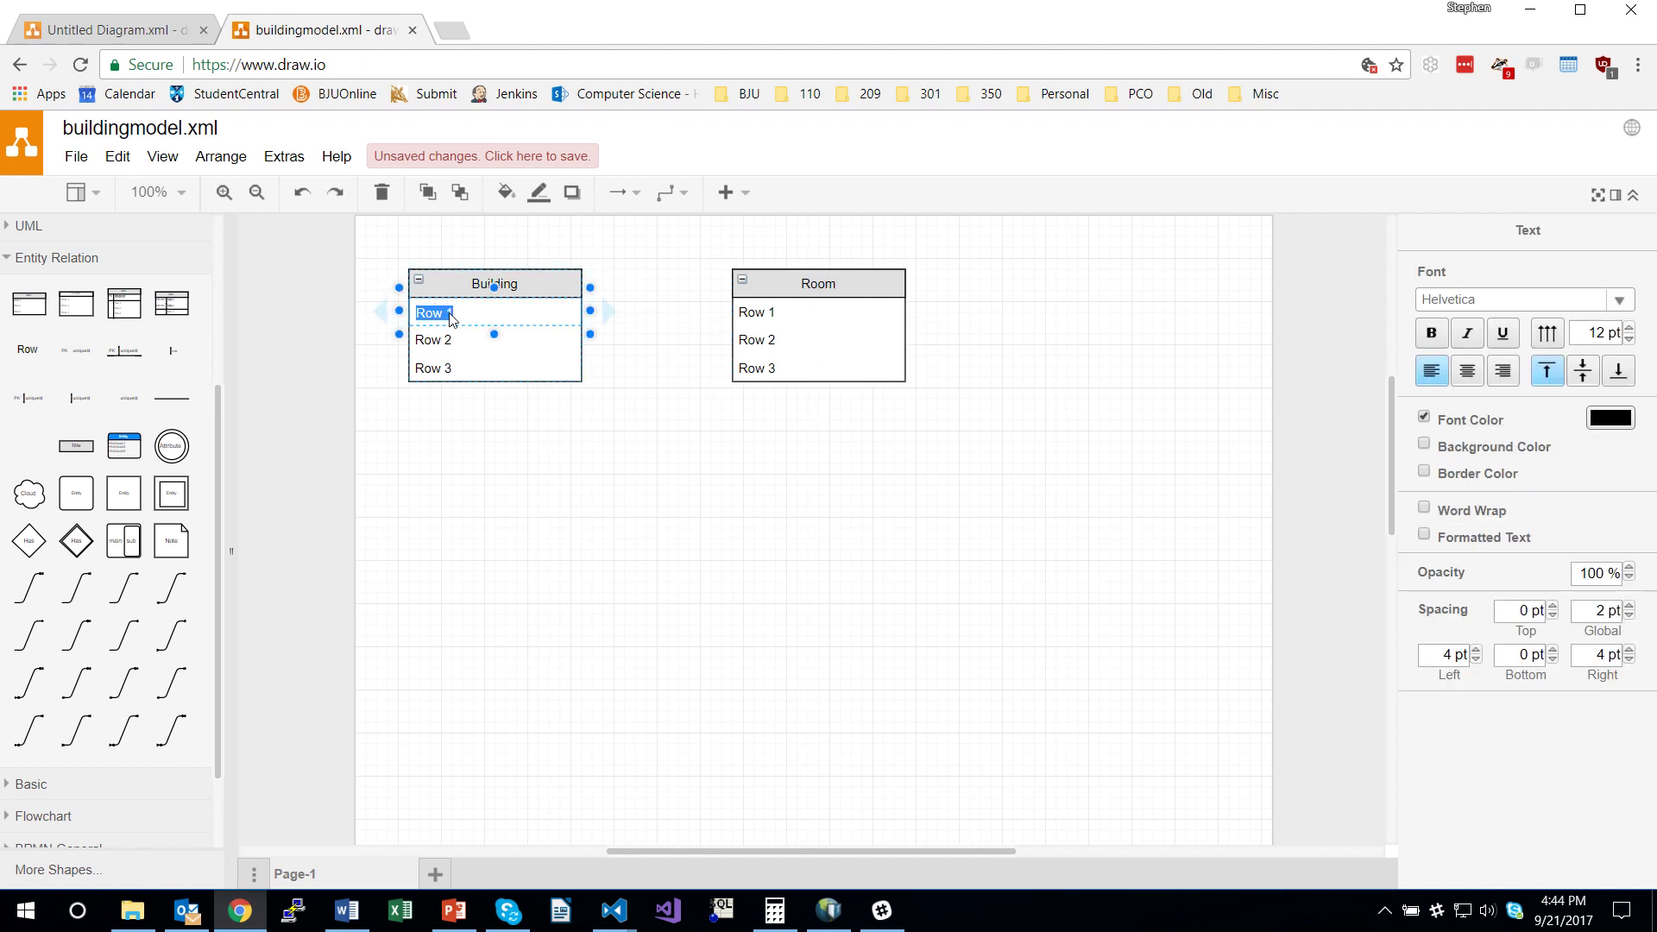
{"action": "type", "text": "Building_ID"}
{"action": "left_click", "coordinate": [1431, 332]}
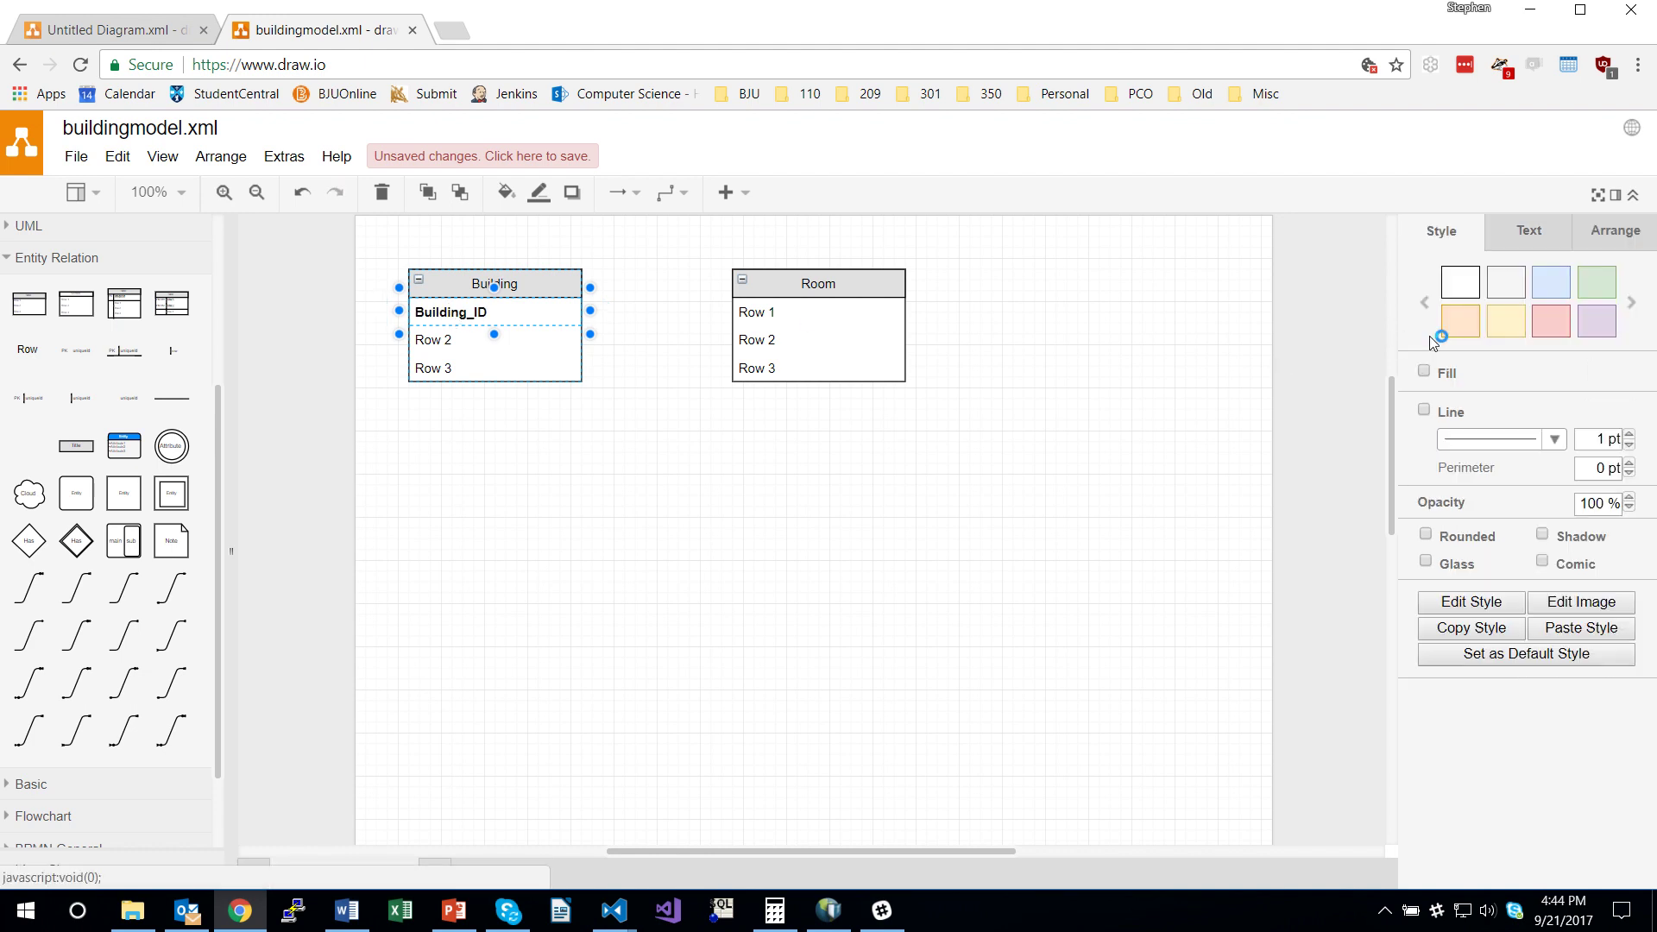
{"action": "left_click", "coordinate": [1522, 233]}
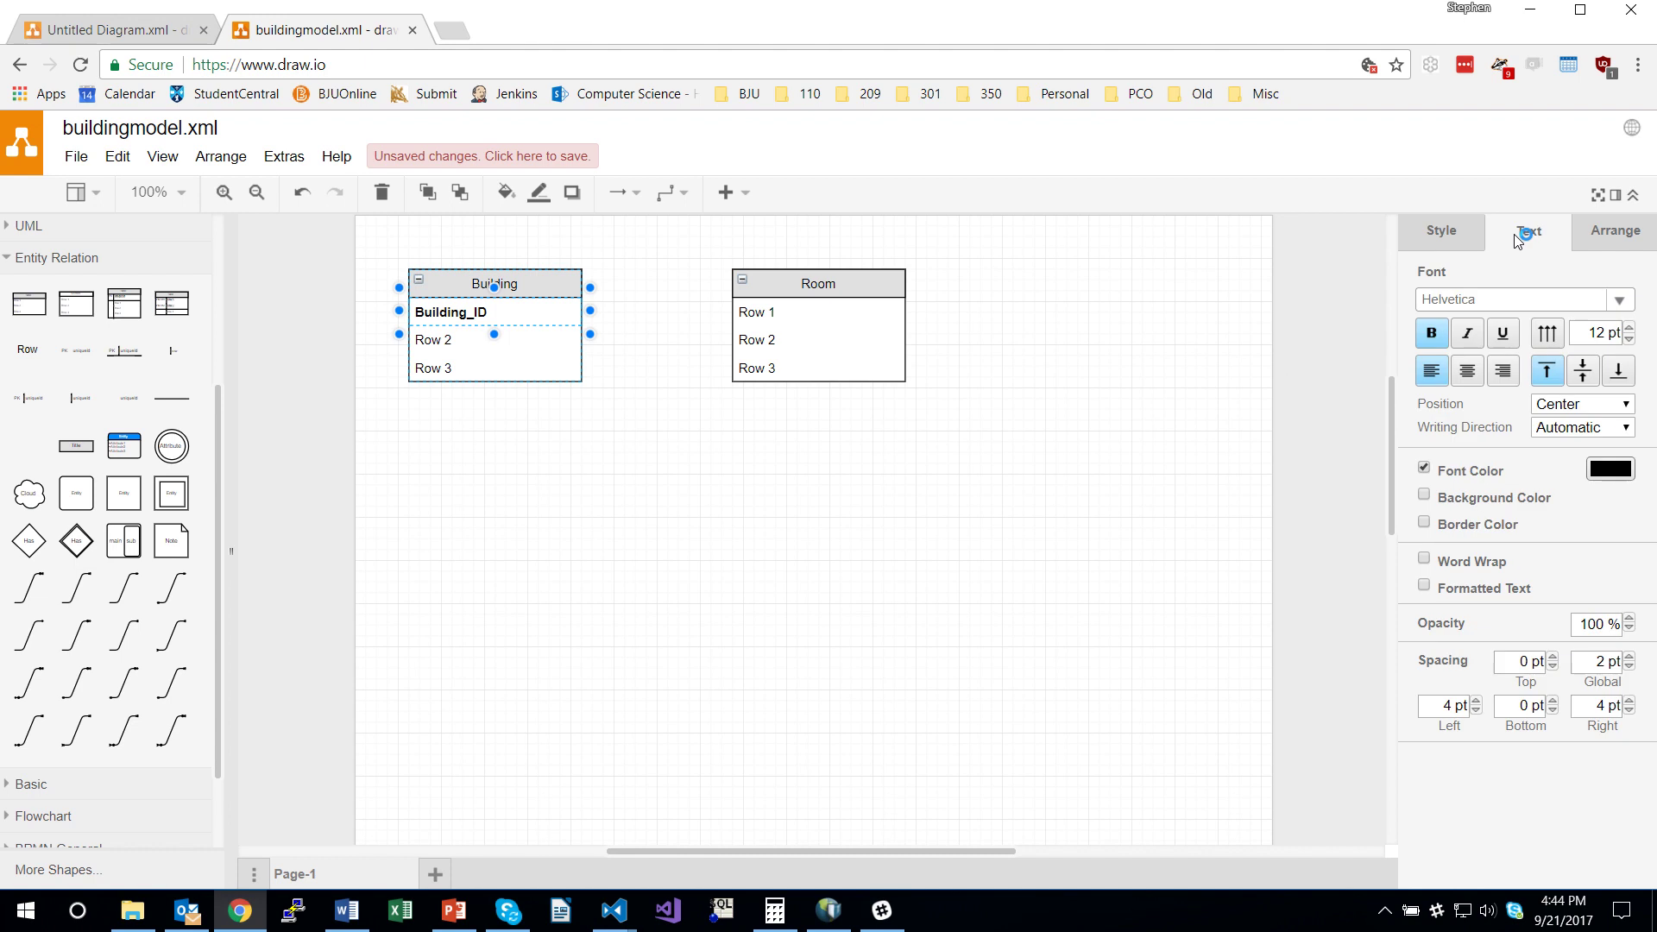
{"action": "left_click", "coordinate": [1500, 341]}
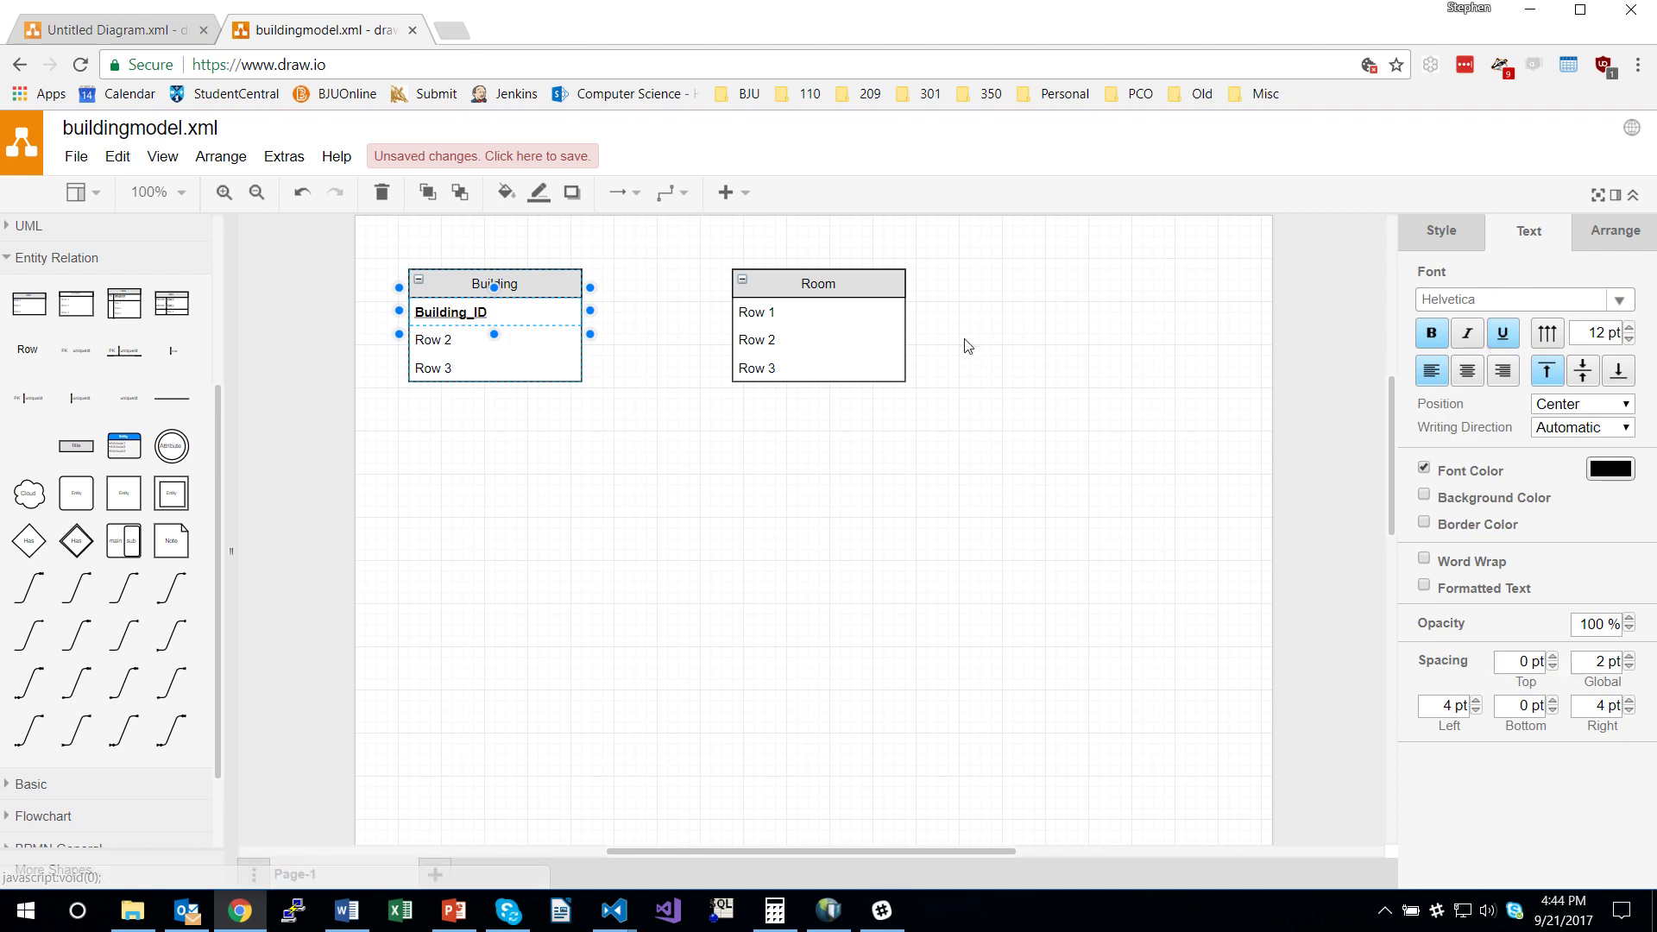
{"action": "double_click", "coordinate": [450, 341]}
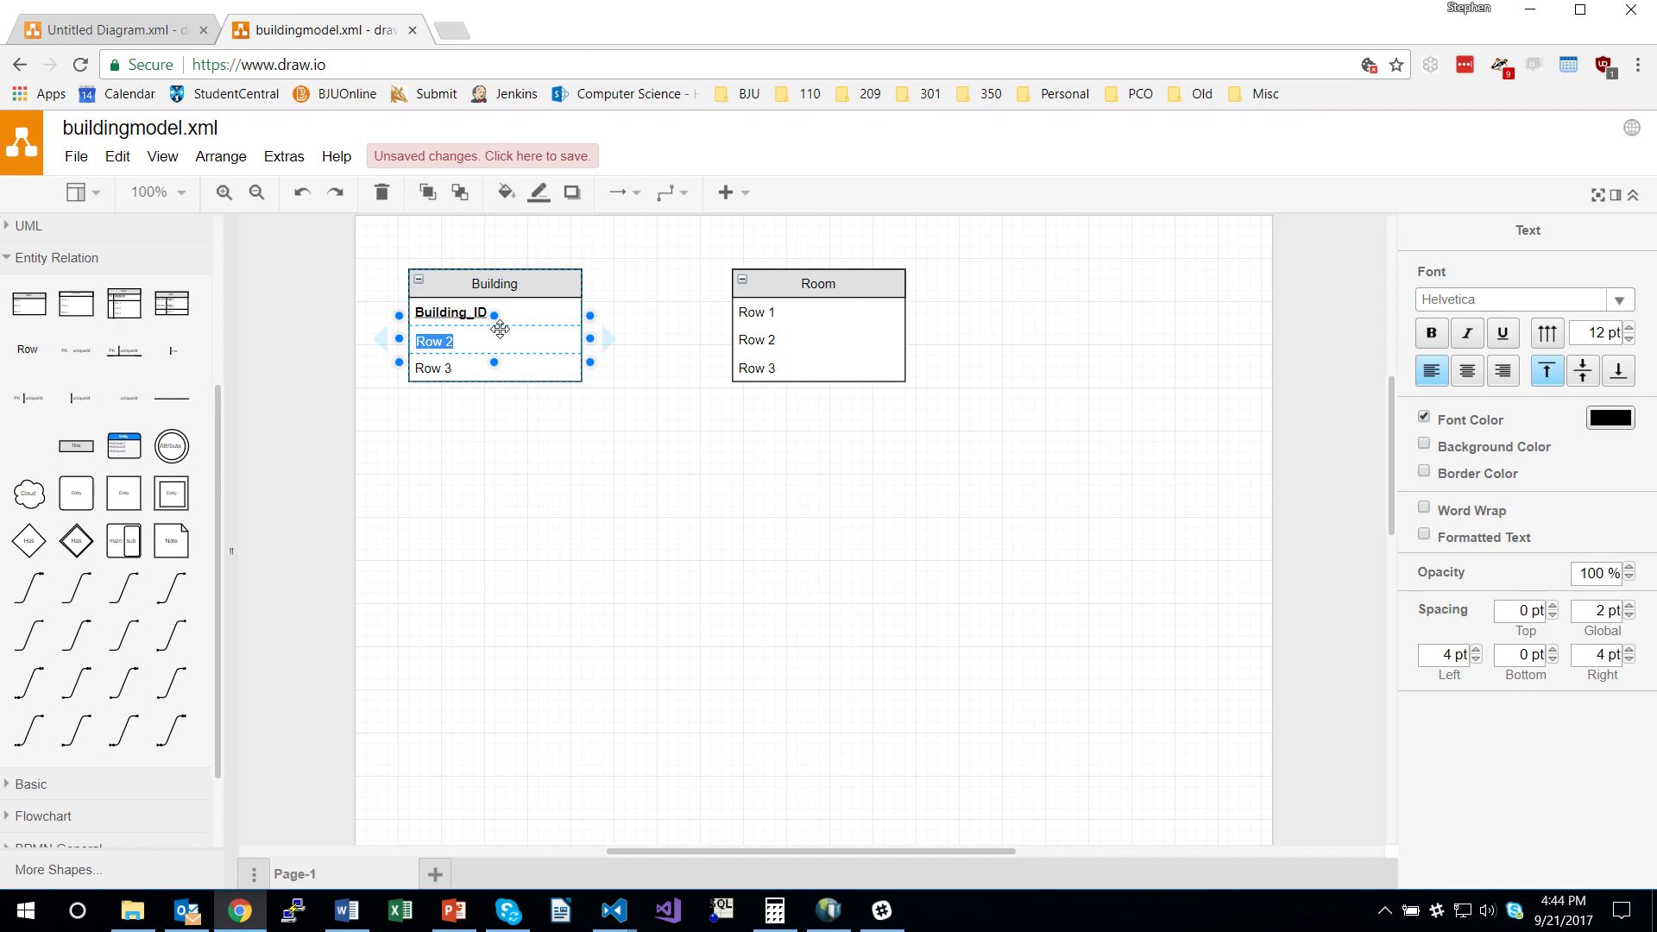
{"action": "type", "text": "Building_Name"}
{"action": "left_click", "coordinate": [460, 370]}
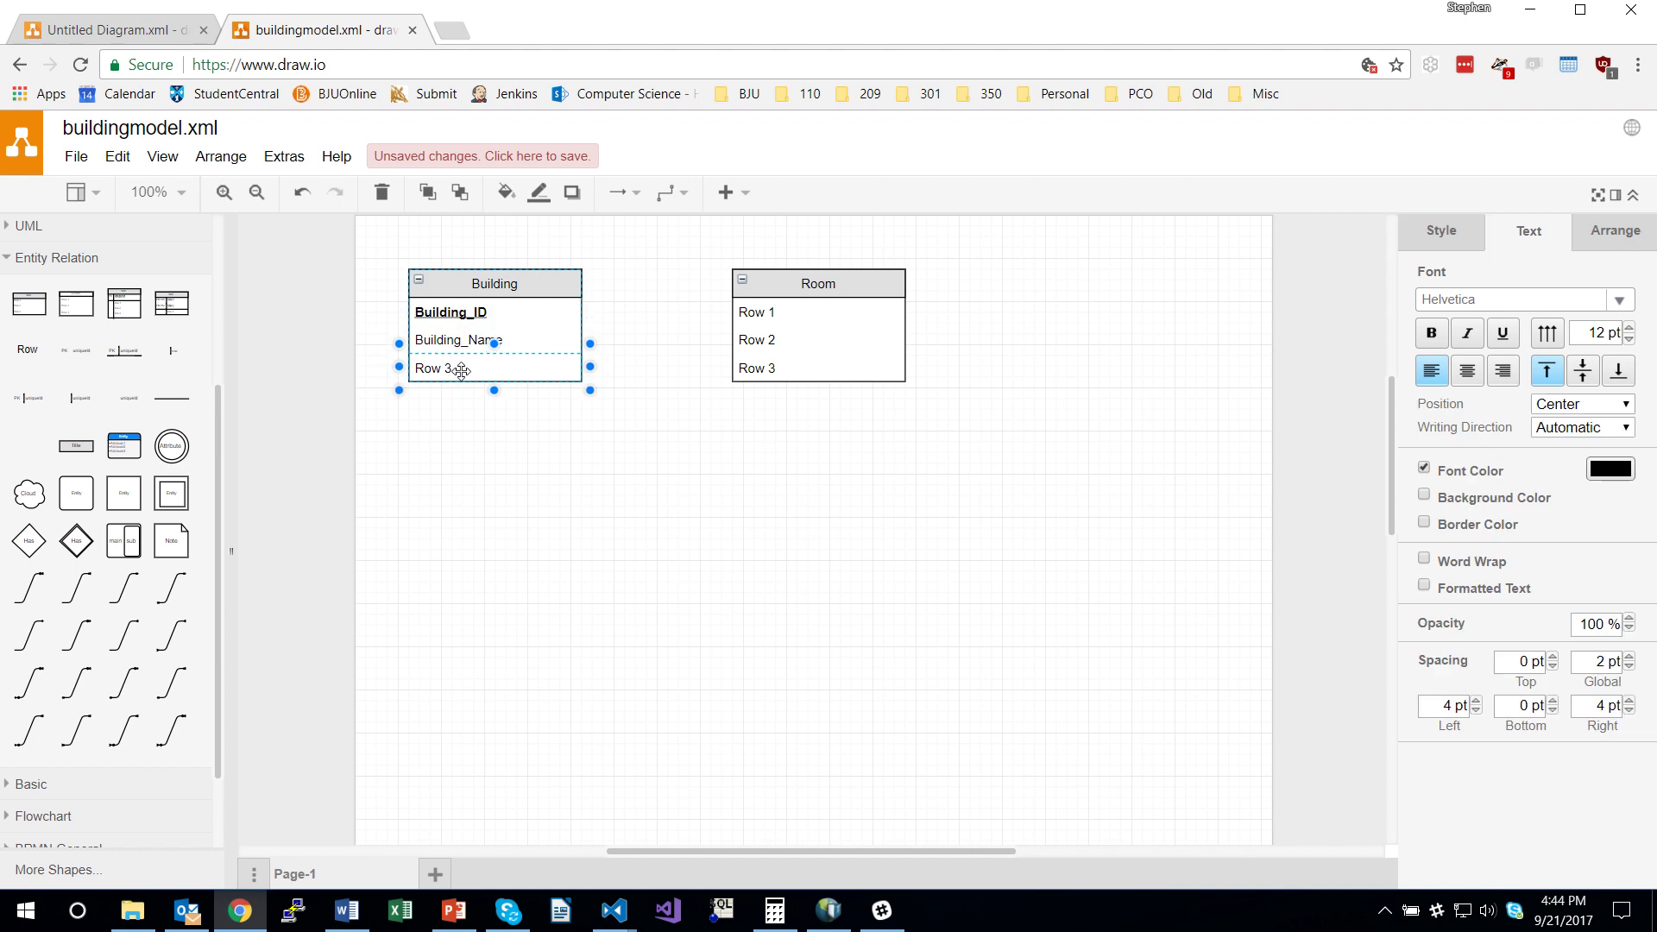
- Remove the Row 3 rows from the Building table, leaving only the two fields
{"action": "right_click", "coordinate": [460, 371]}
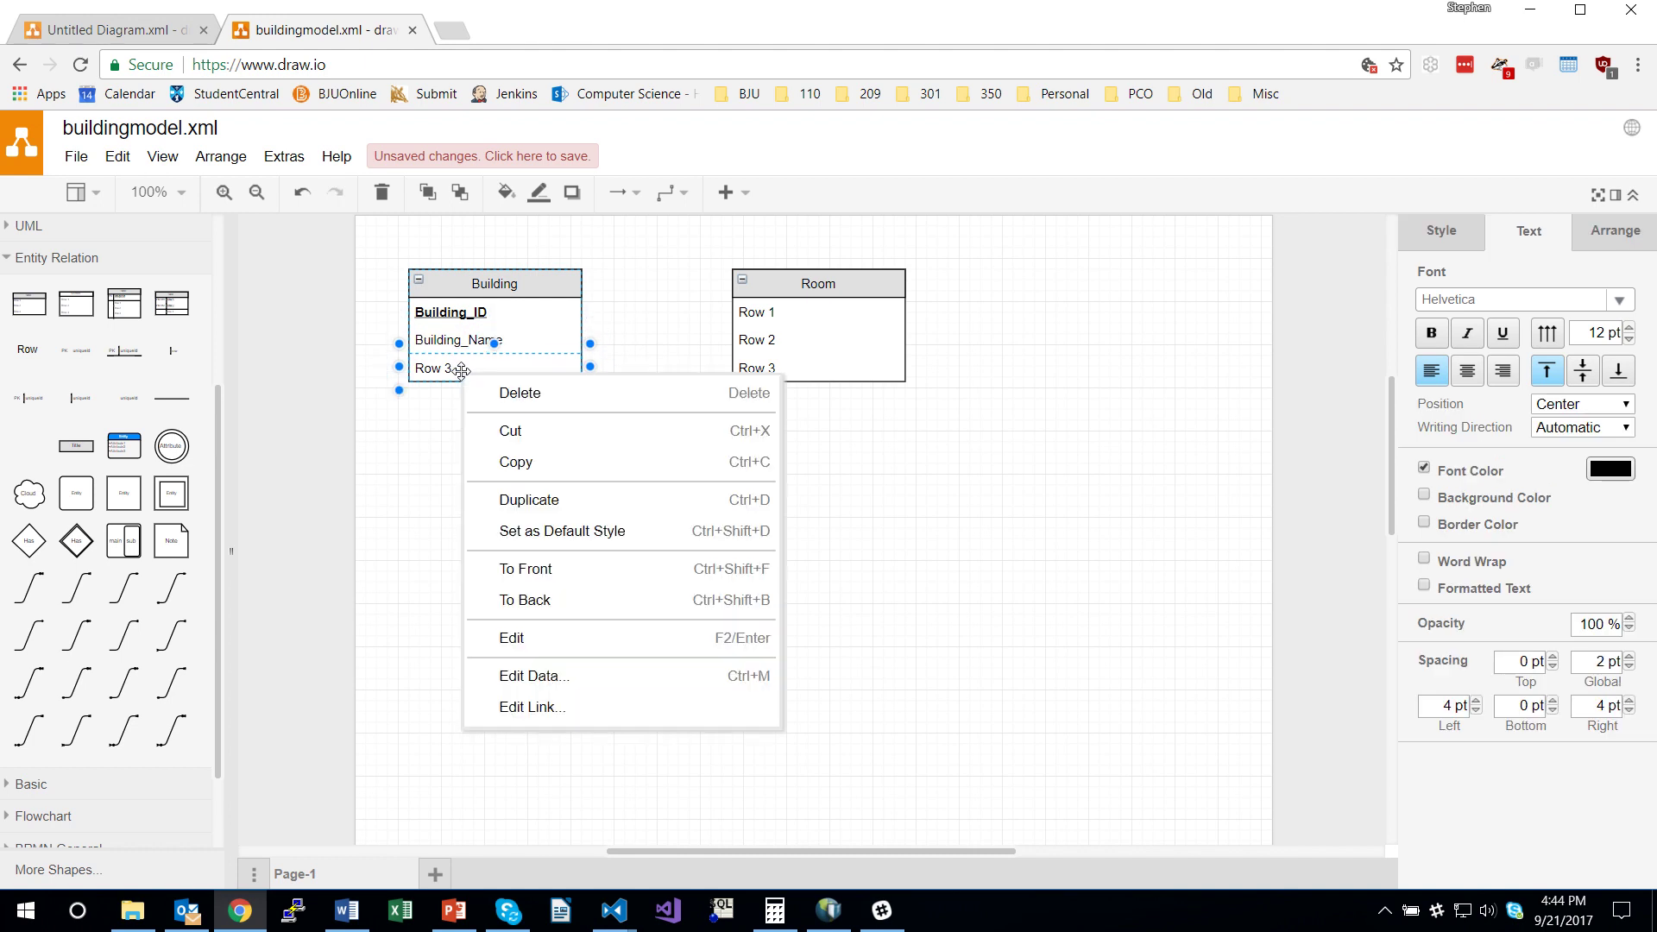
{"action": "left_click", "coordinate": [522, 501]}
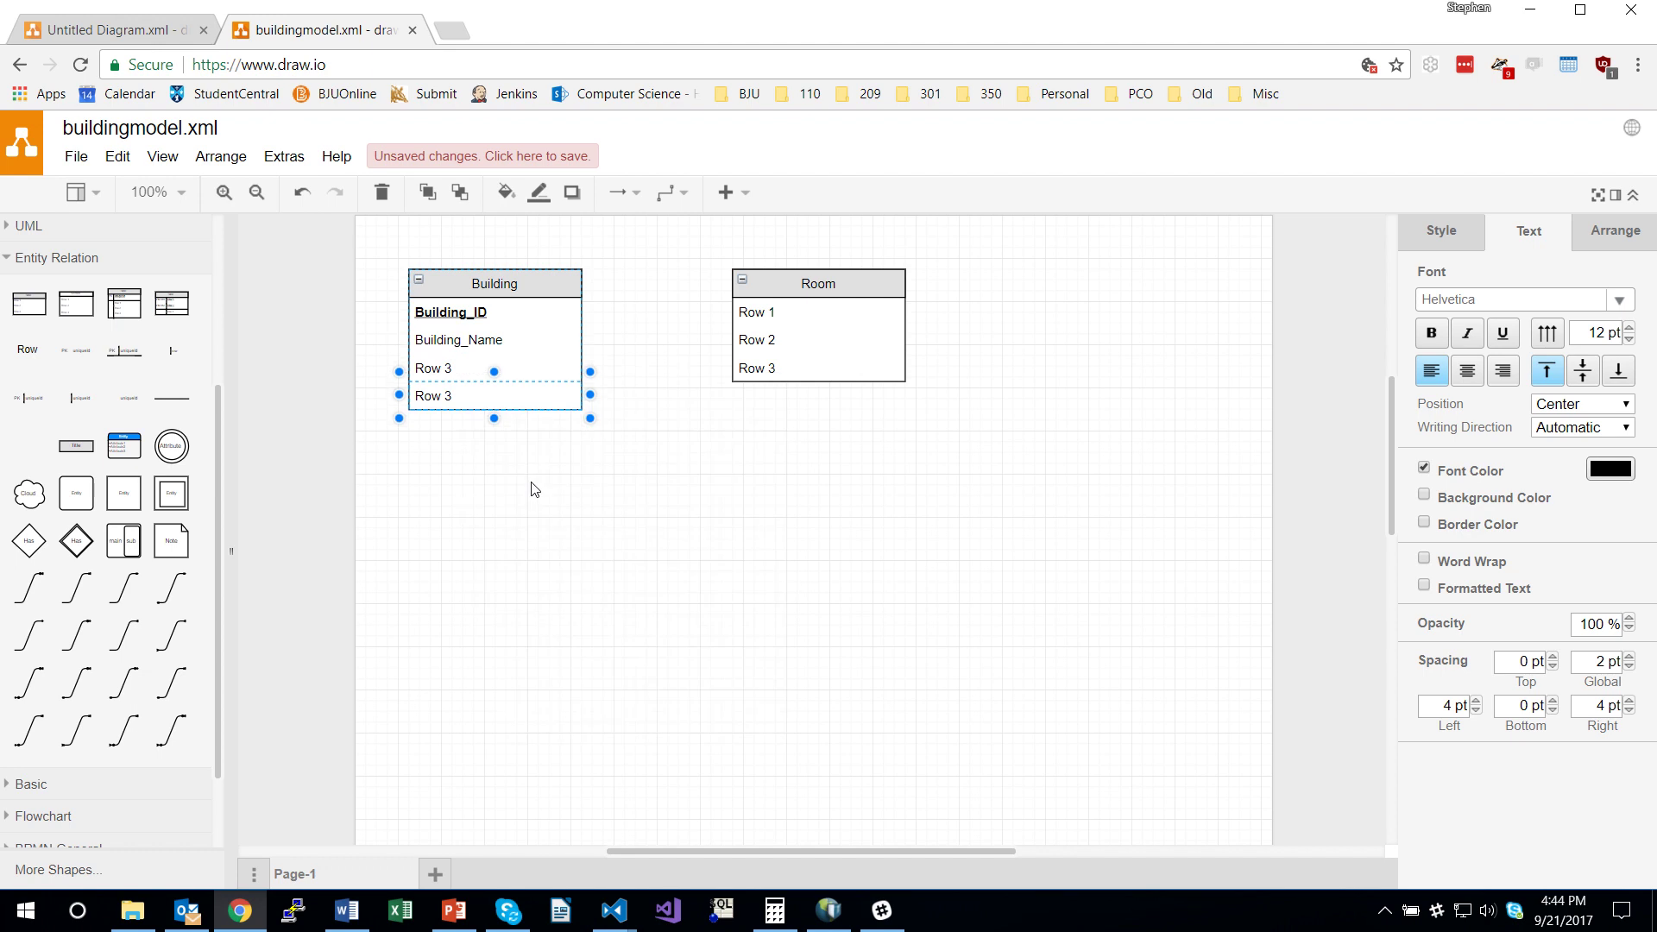
{"action": "key", "text": "ctrl+d"}
{"action": "key", "text": "ctrl+d"}
{"action": "key", "text": "ctrl+d"}
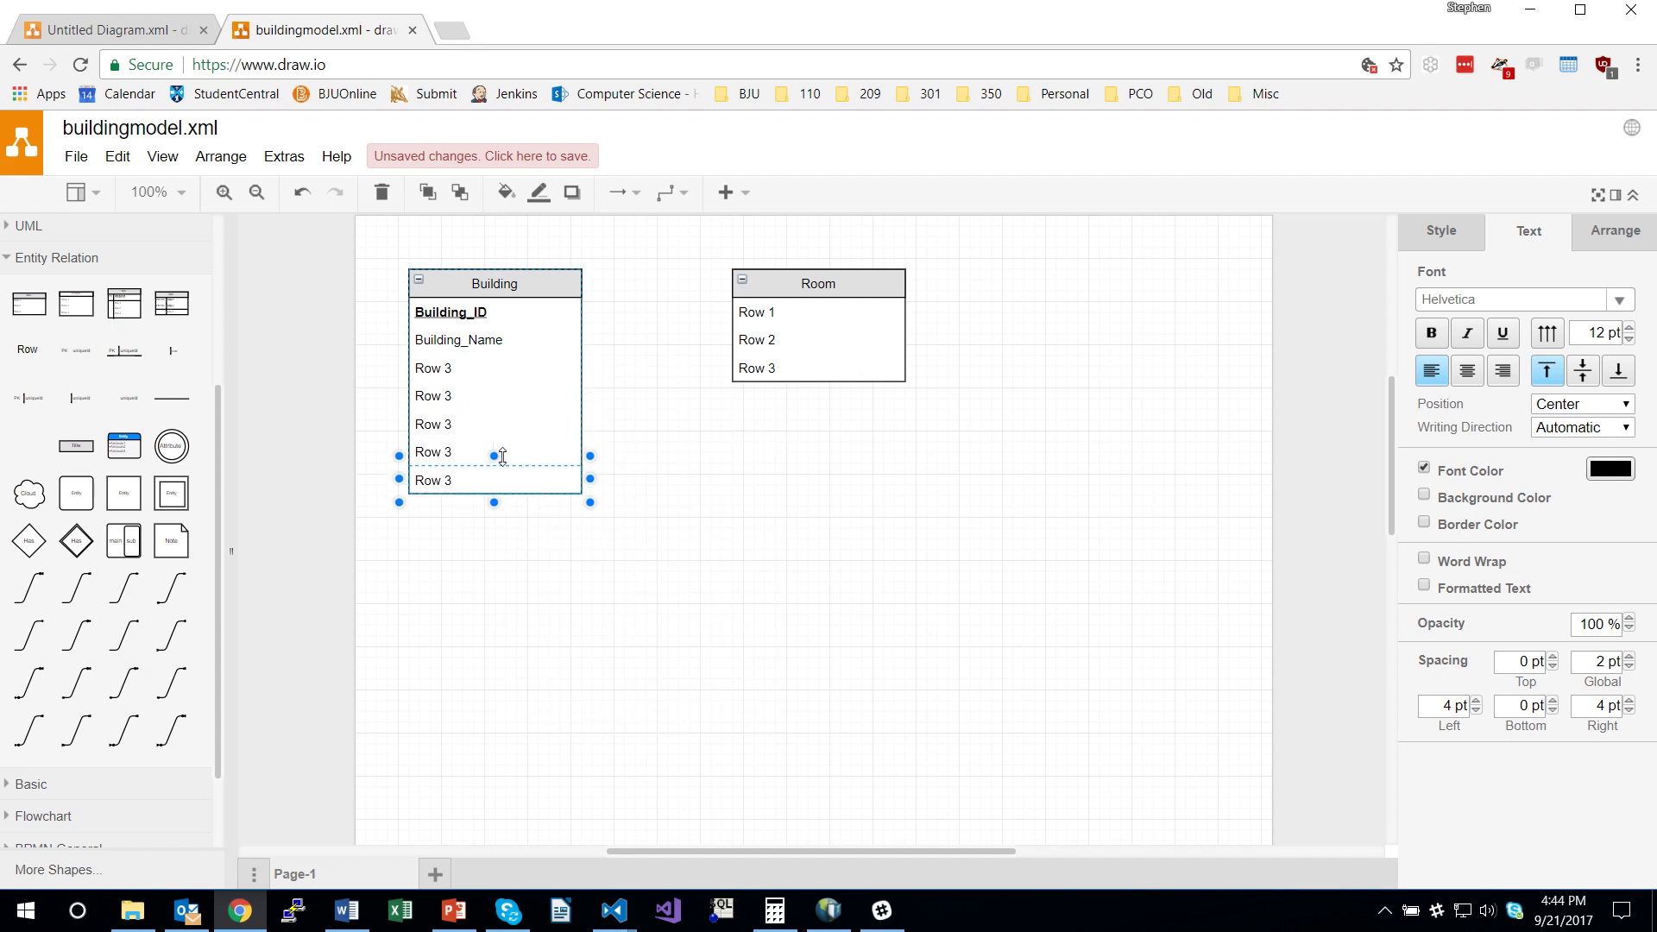
{"action": "left_click", "coordinate": [470, 370], "text": "shift"}
{"action": "left_click", "coordinate": [458, 395], "text": "shift"}
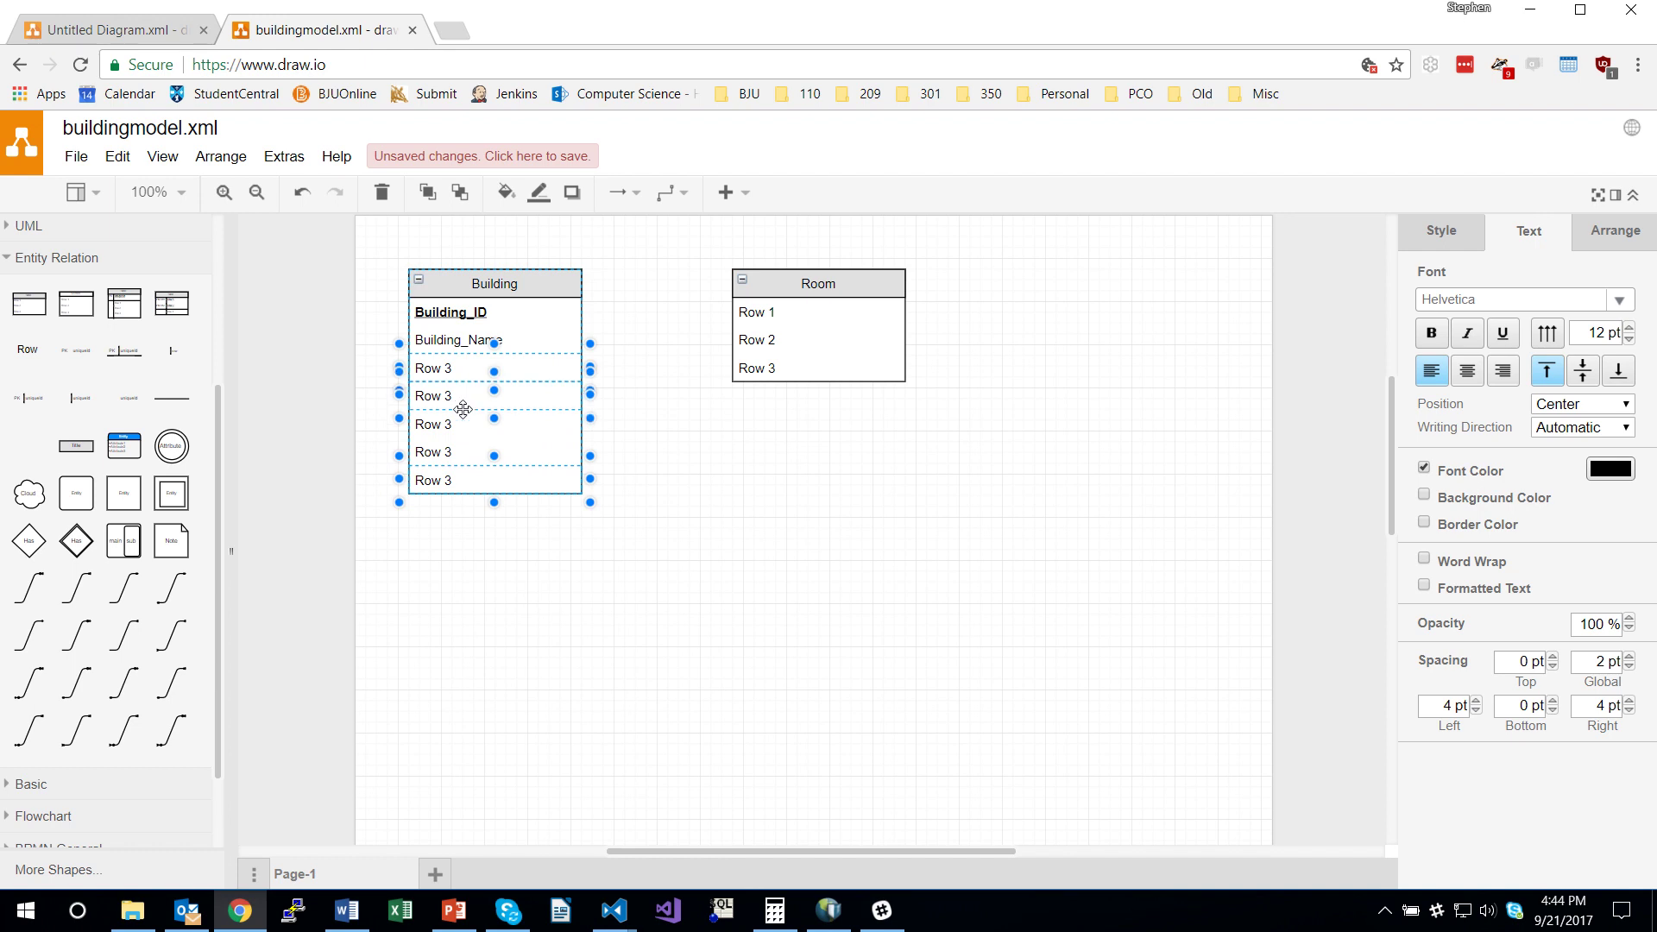
{"action": "left_click", "coordinate": [459, 426], "text": "shift"}
{"action": "left_click", "coordinate": [456, 451], "text": "shift"}
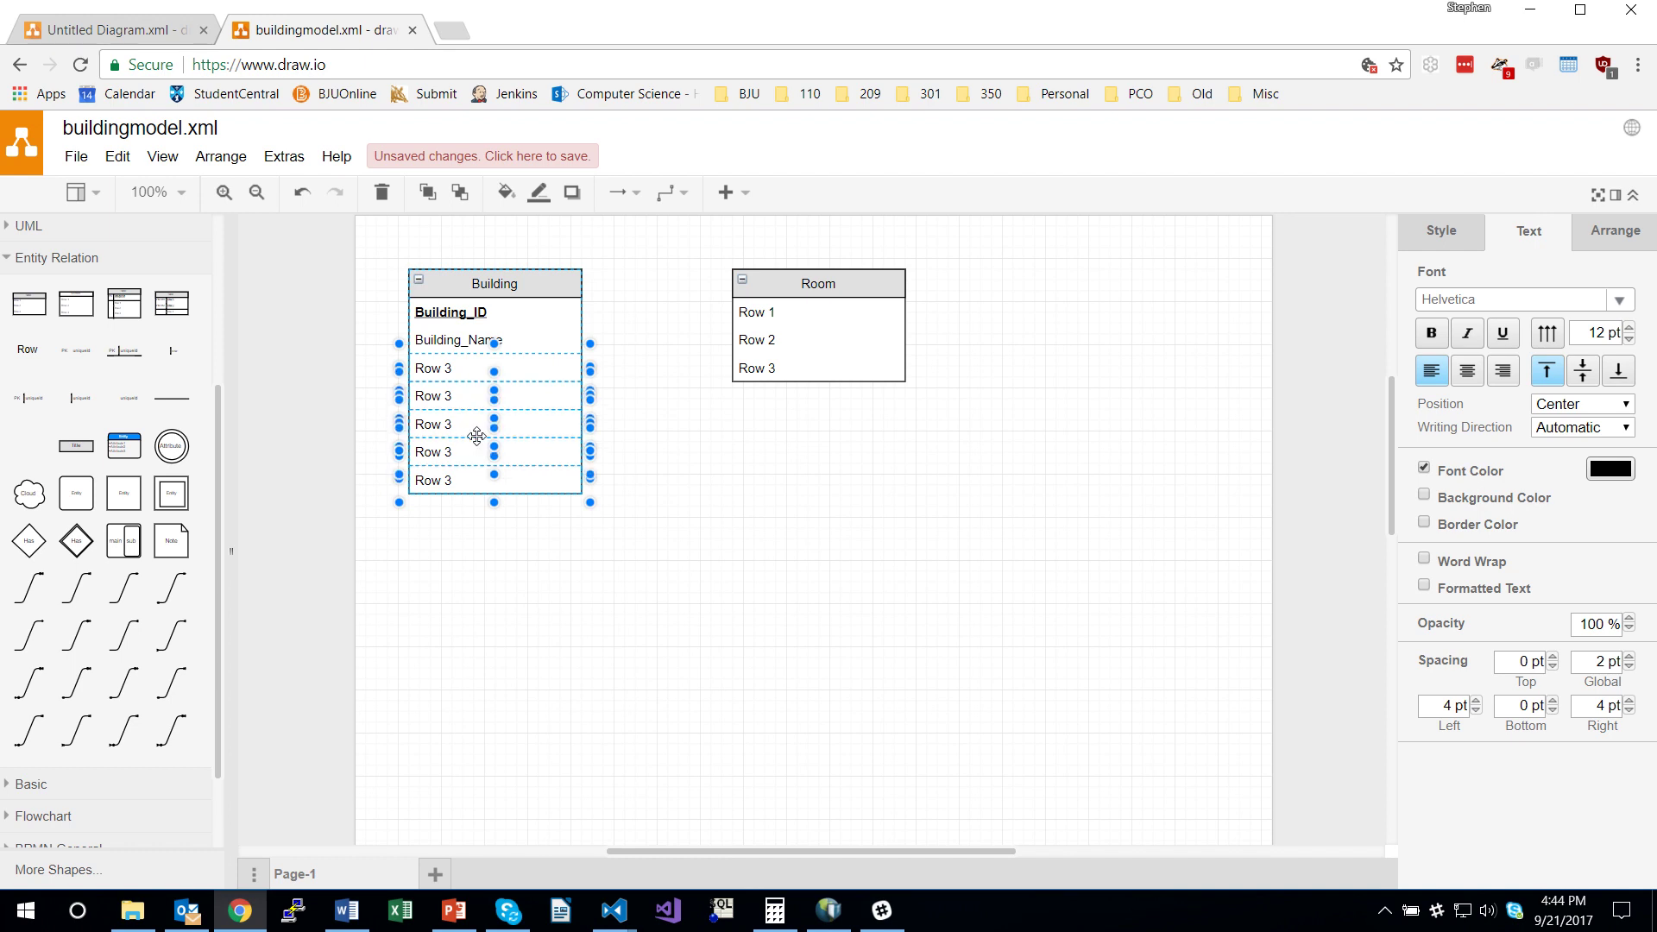
{"action": "key", "text": "Delete"}
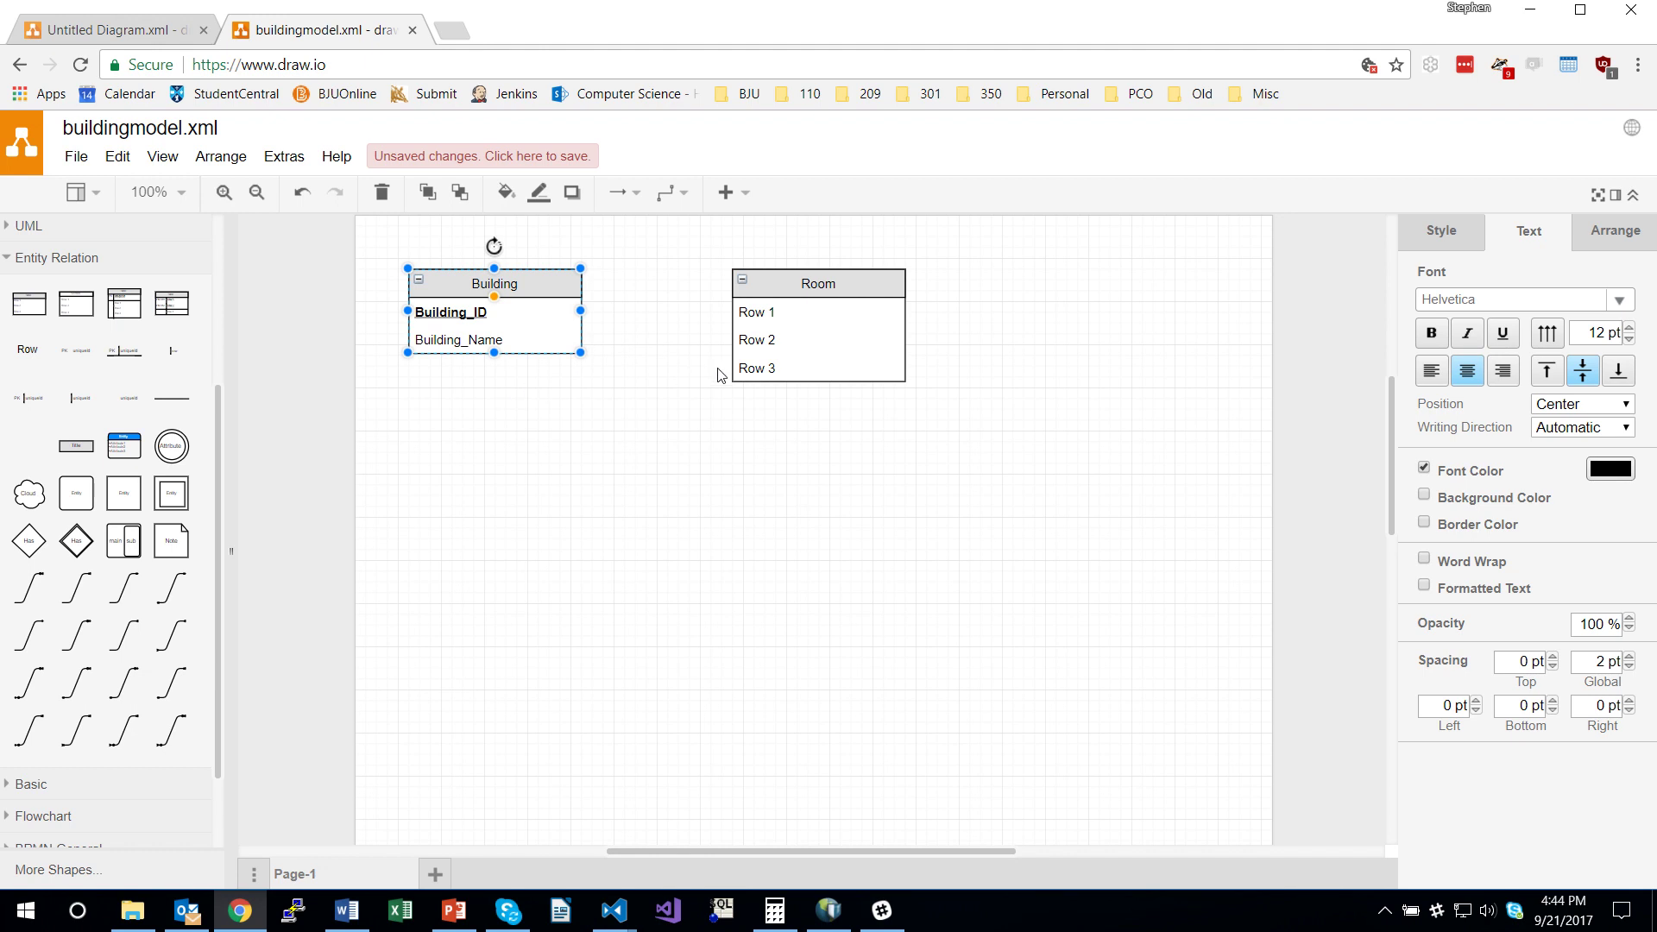
- Rename the Room rows to Room_Num (bold, underlined), Description and Room_Capacity
{"action": "left_click", "coordinate": [785, 314]}
{"action": "double_click", "coordinate": [785, 314]}
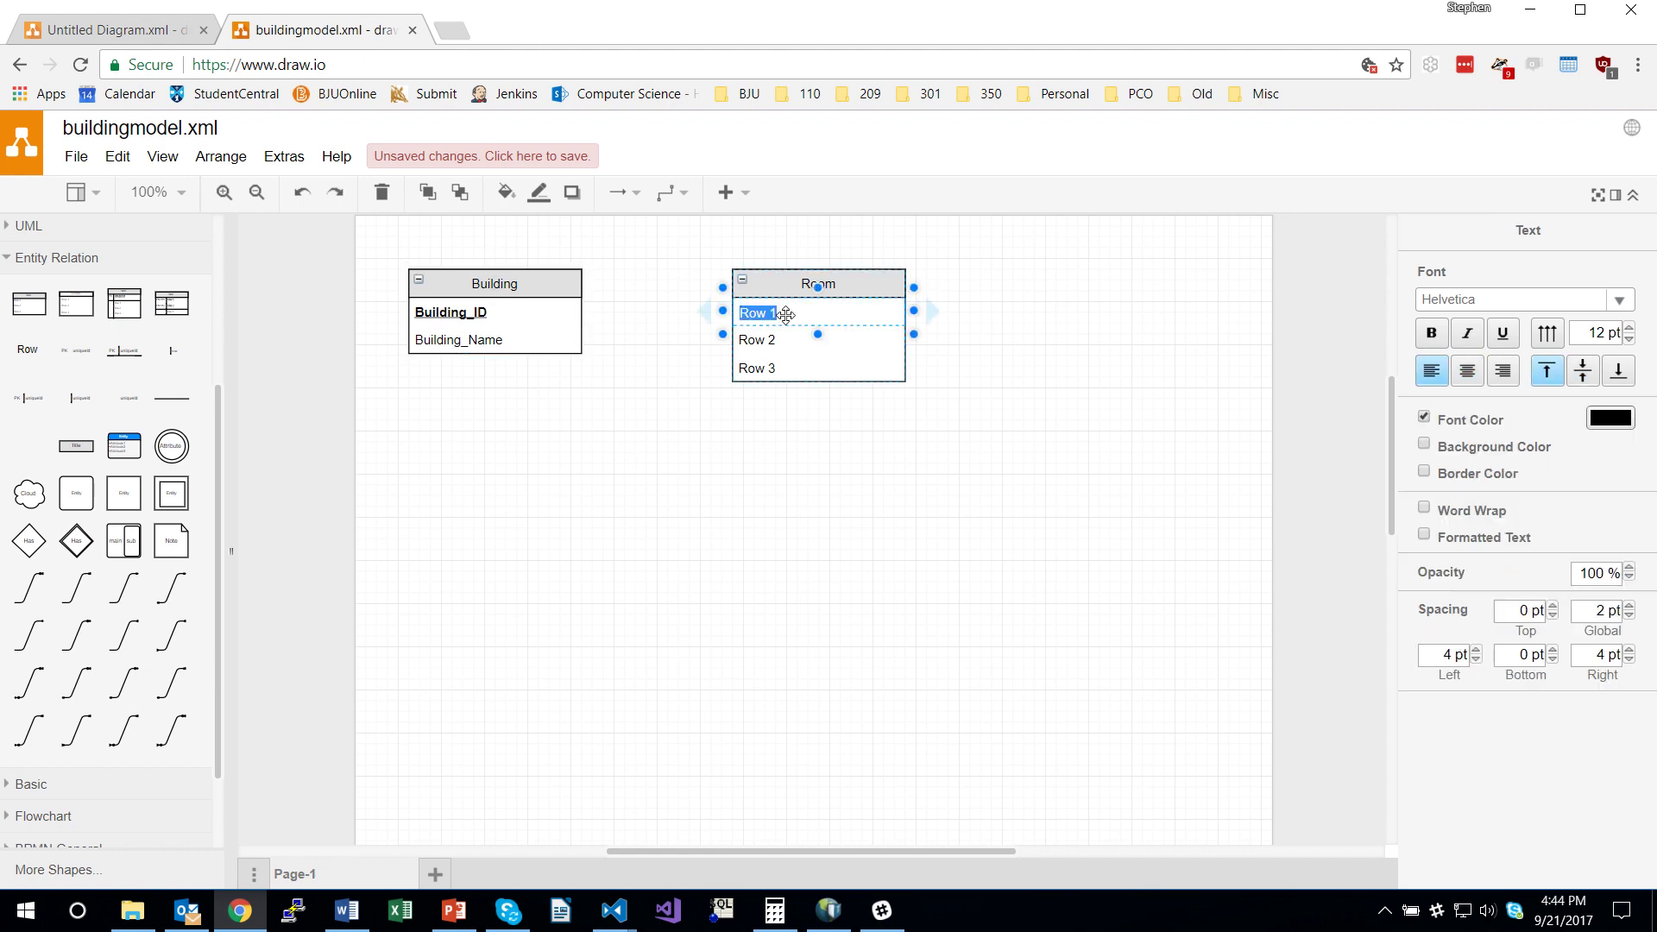
{"action": "type", "text": "Room_Num"}
{"action": "left_click", "coordinate": [1430, 335]}
{"action": "left_click", "coordinate": [1502, 333]}
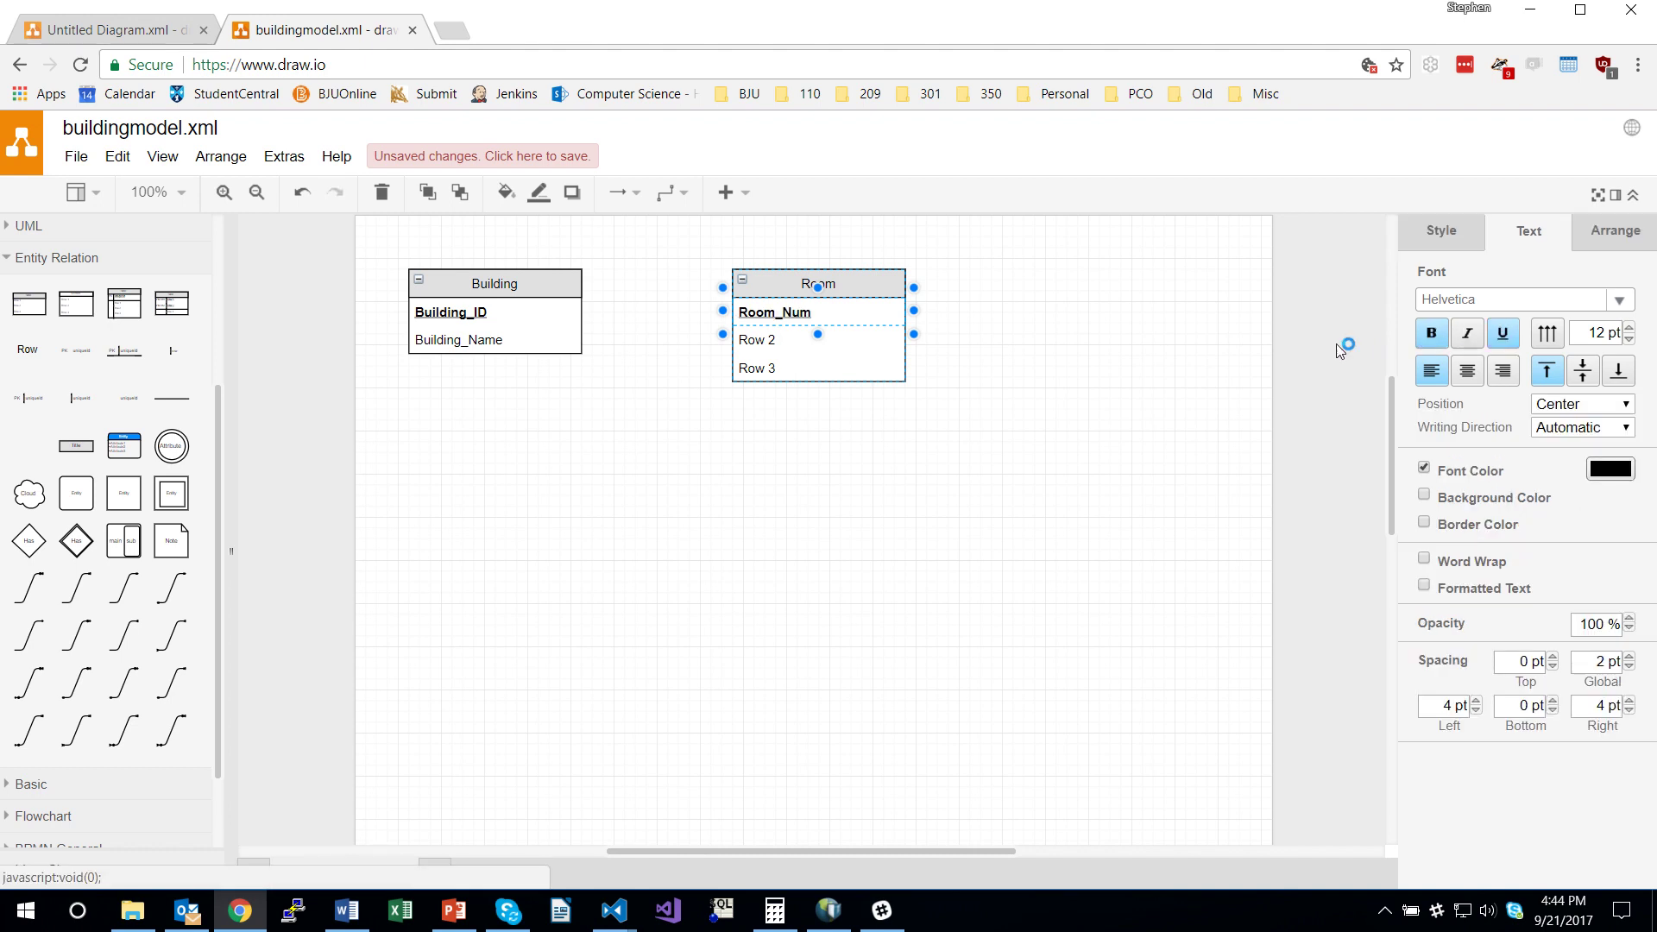
{"action": "double_click", "coordinate": [775, 343]}
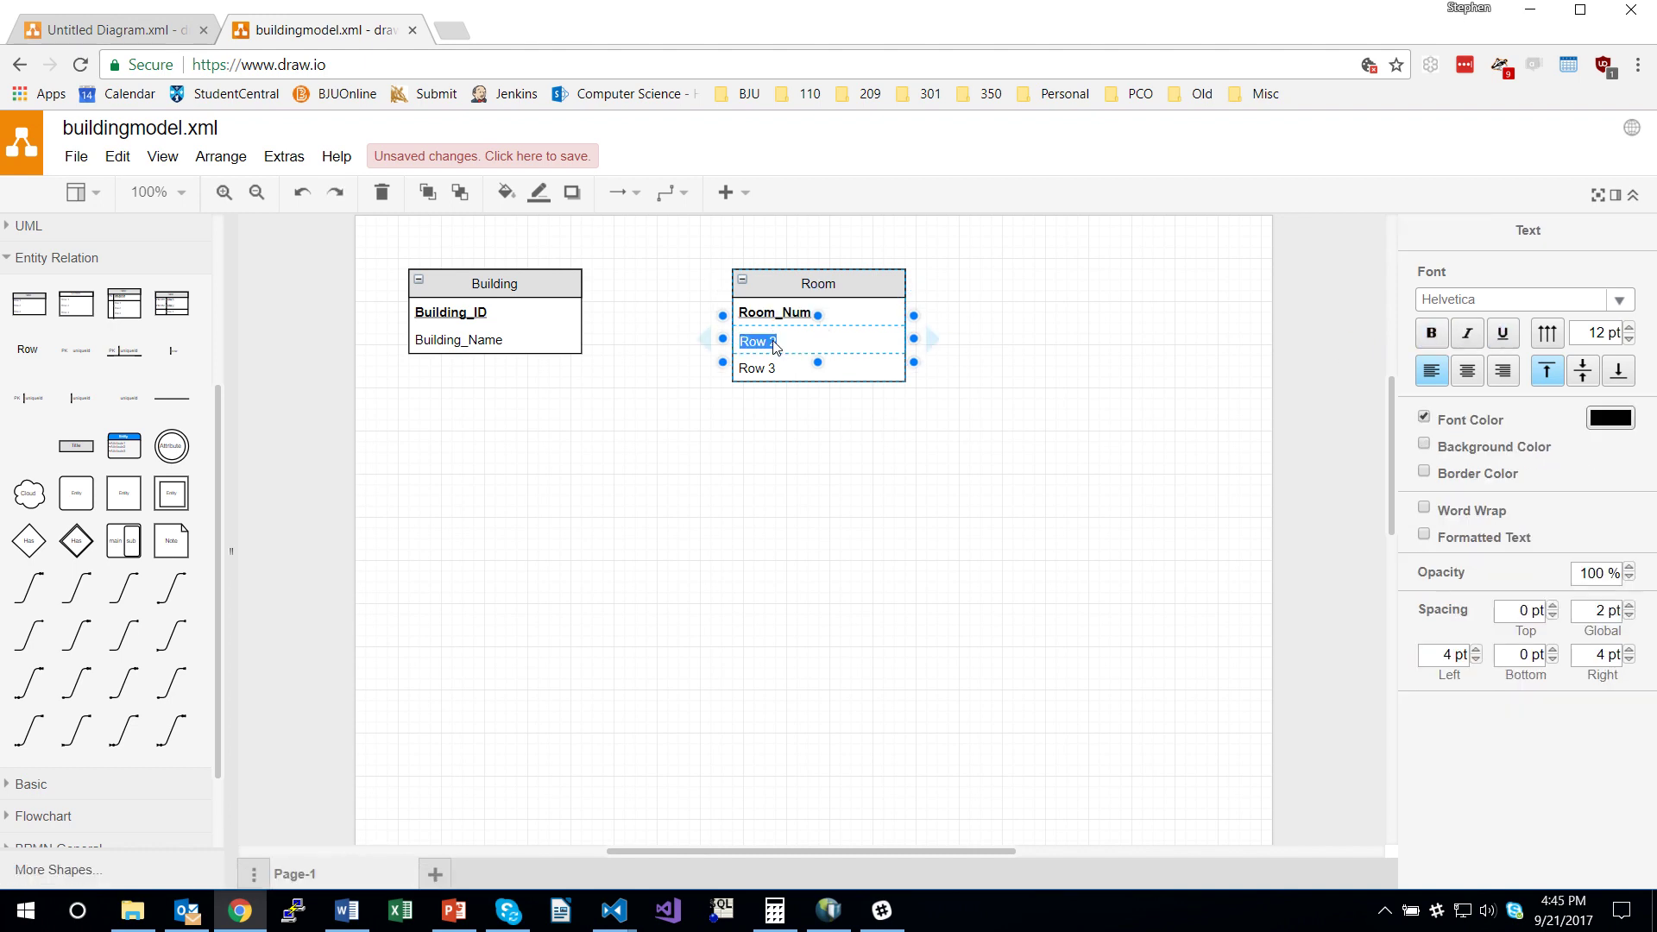
{"action": "type", "text": "Description"}
{"action": "double_click", "coordinate": [761, 369]}
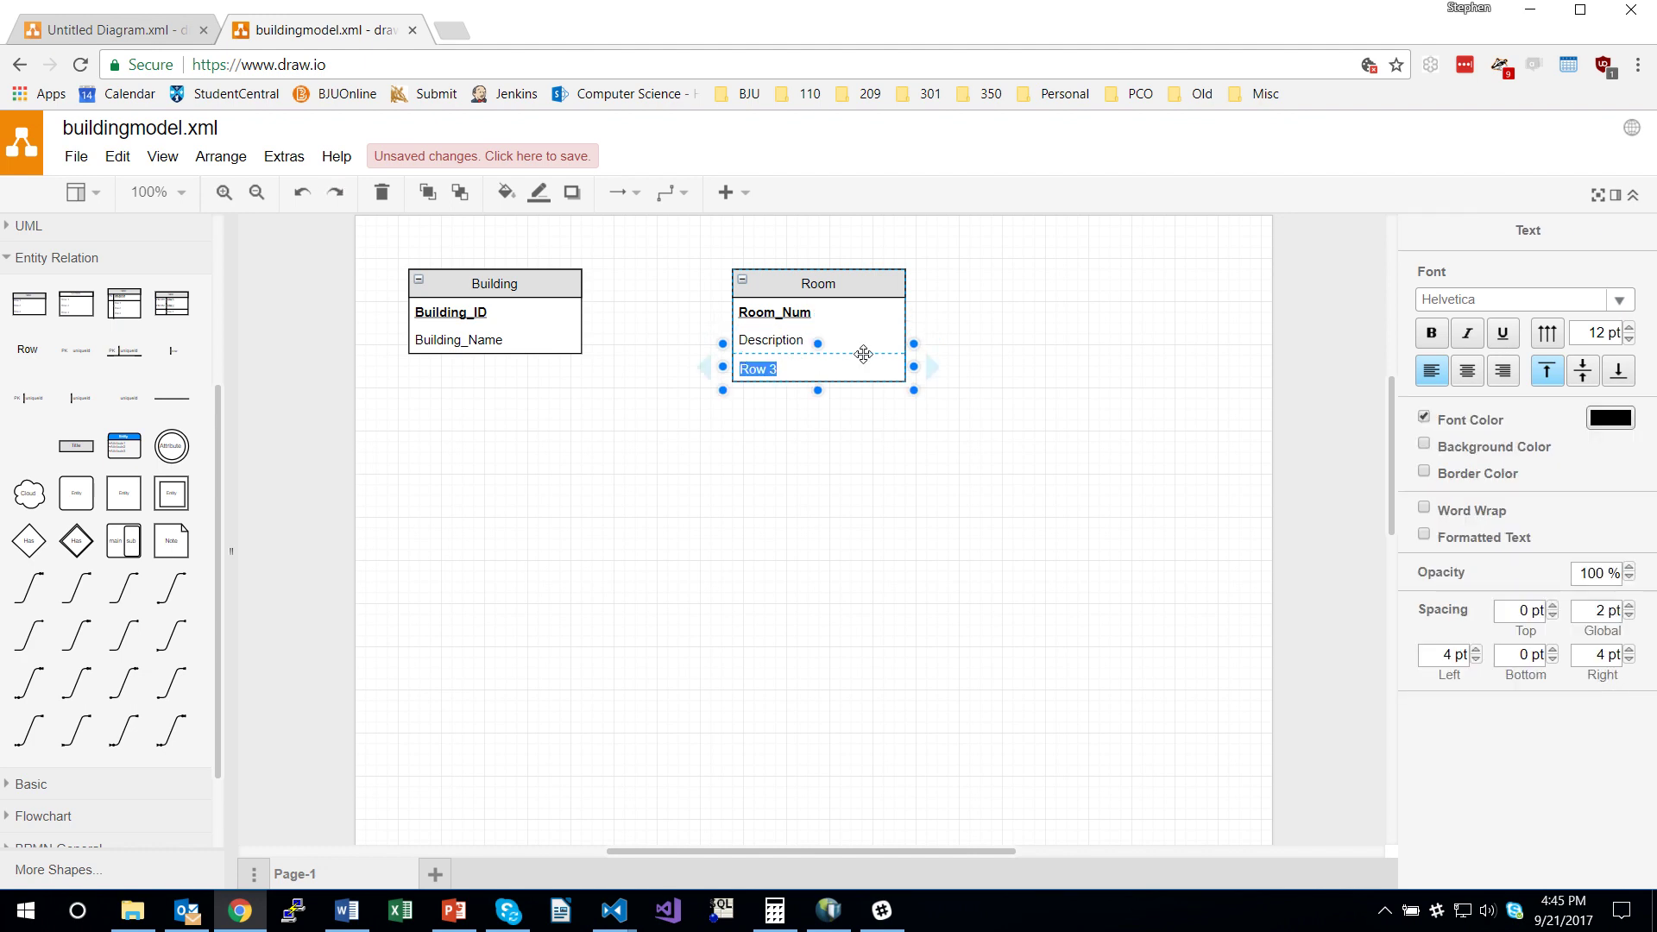
{"action": "type", "text": "Room_Capacity"}
- Drop a '0 to Many Optional' connector onto the canvas below the two tables
{"action": "left_click", "coordinate": [954, 327]}
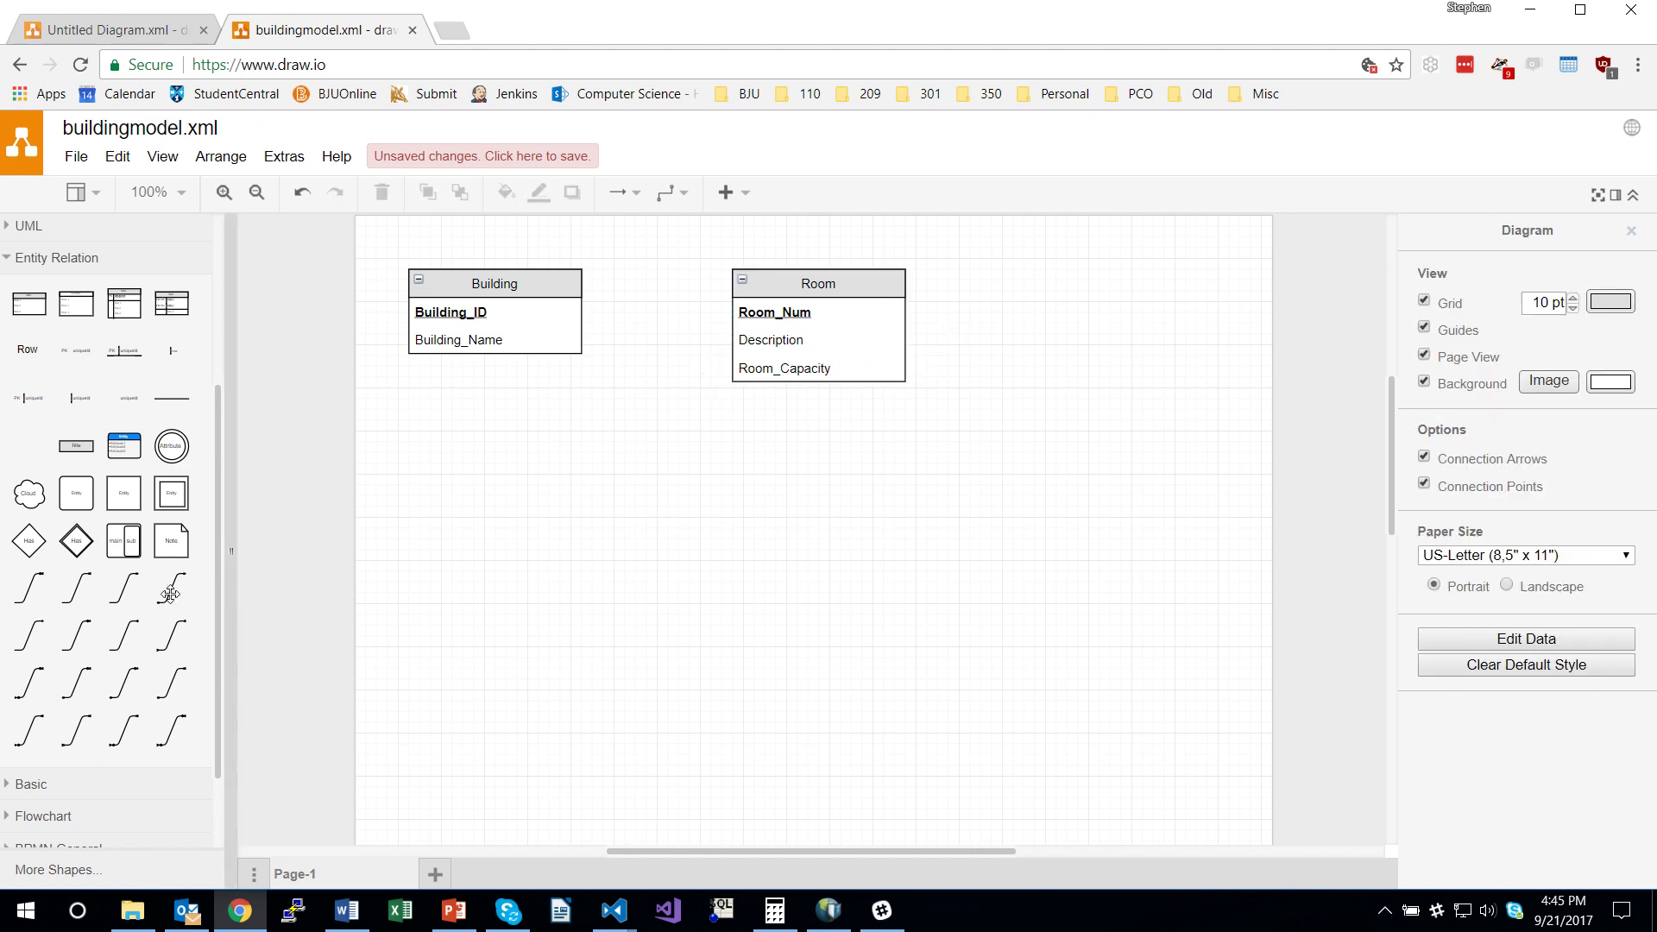
{"action": "mouse_move", "coordinate": [28, 597]}
{"action": "left_click_drag", "start_coordinate": [28, 597], "coordinate": [610, 427]}
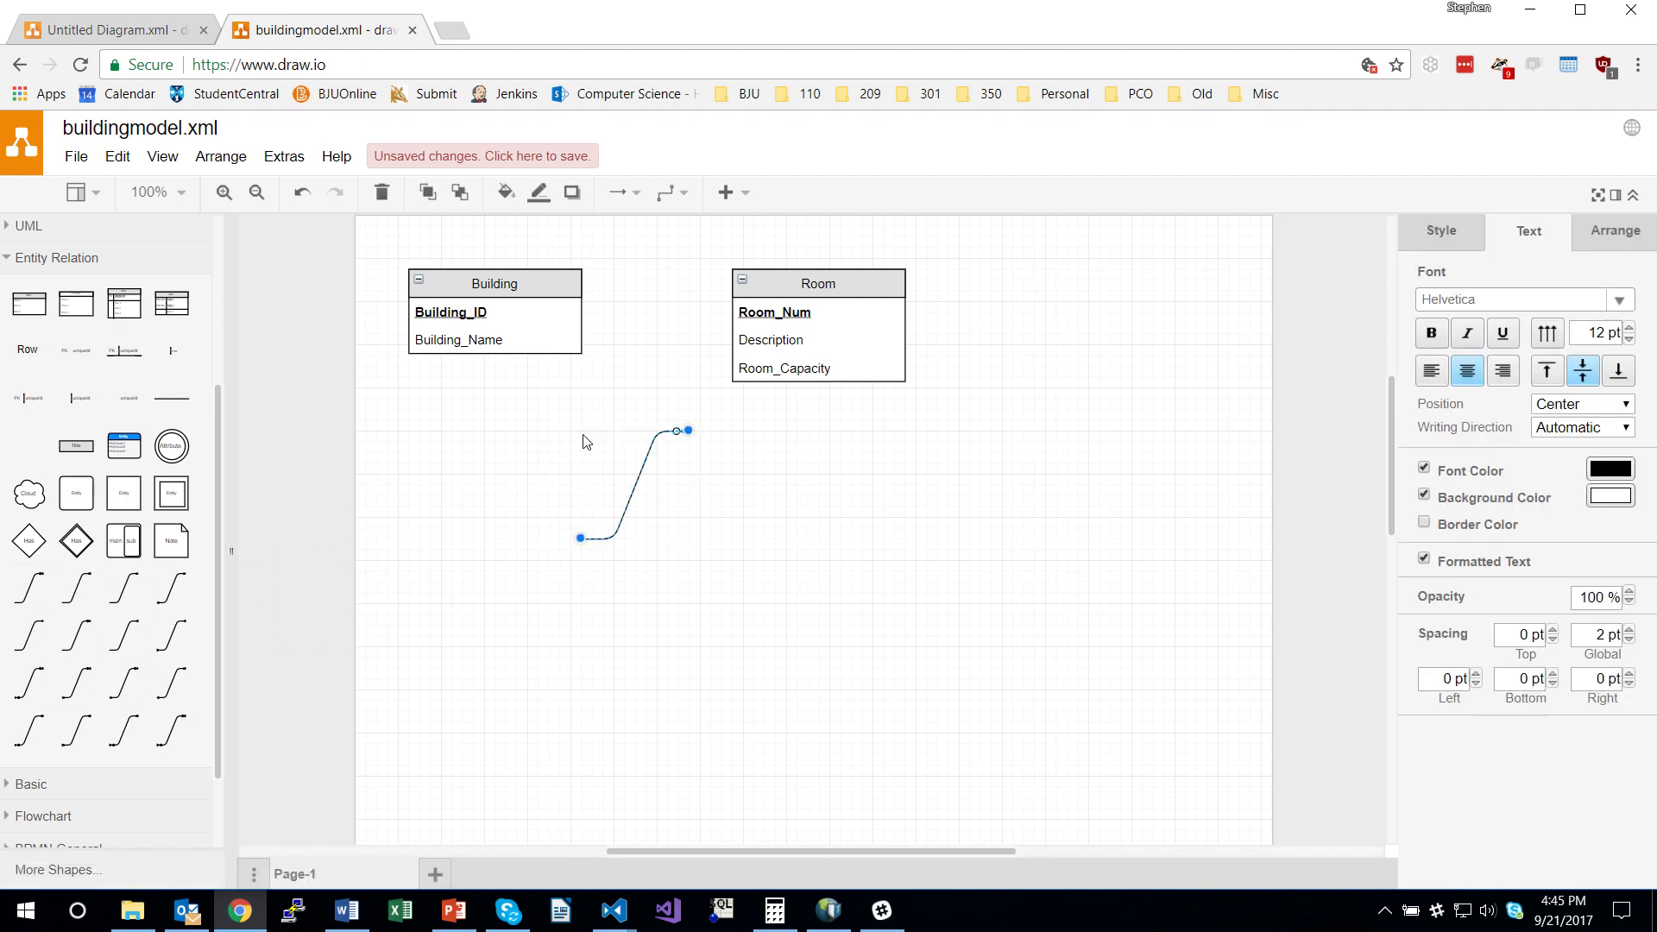
{"action": "mouse_move", "coordinate": [123, 641]}
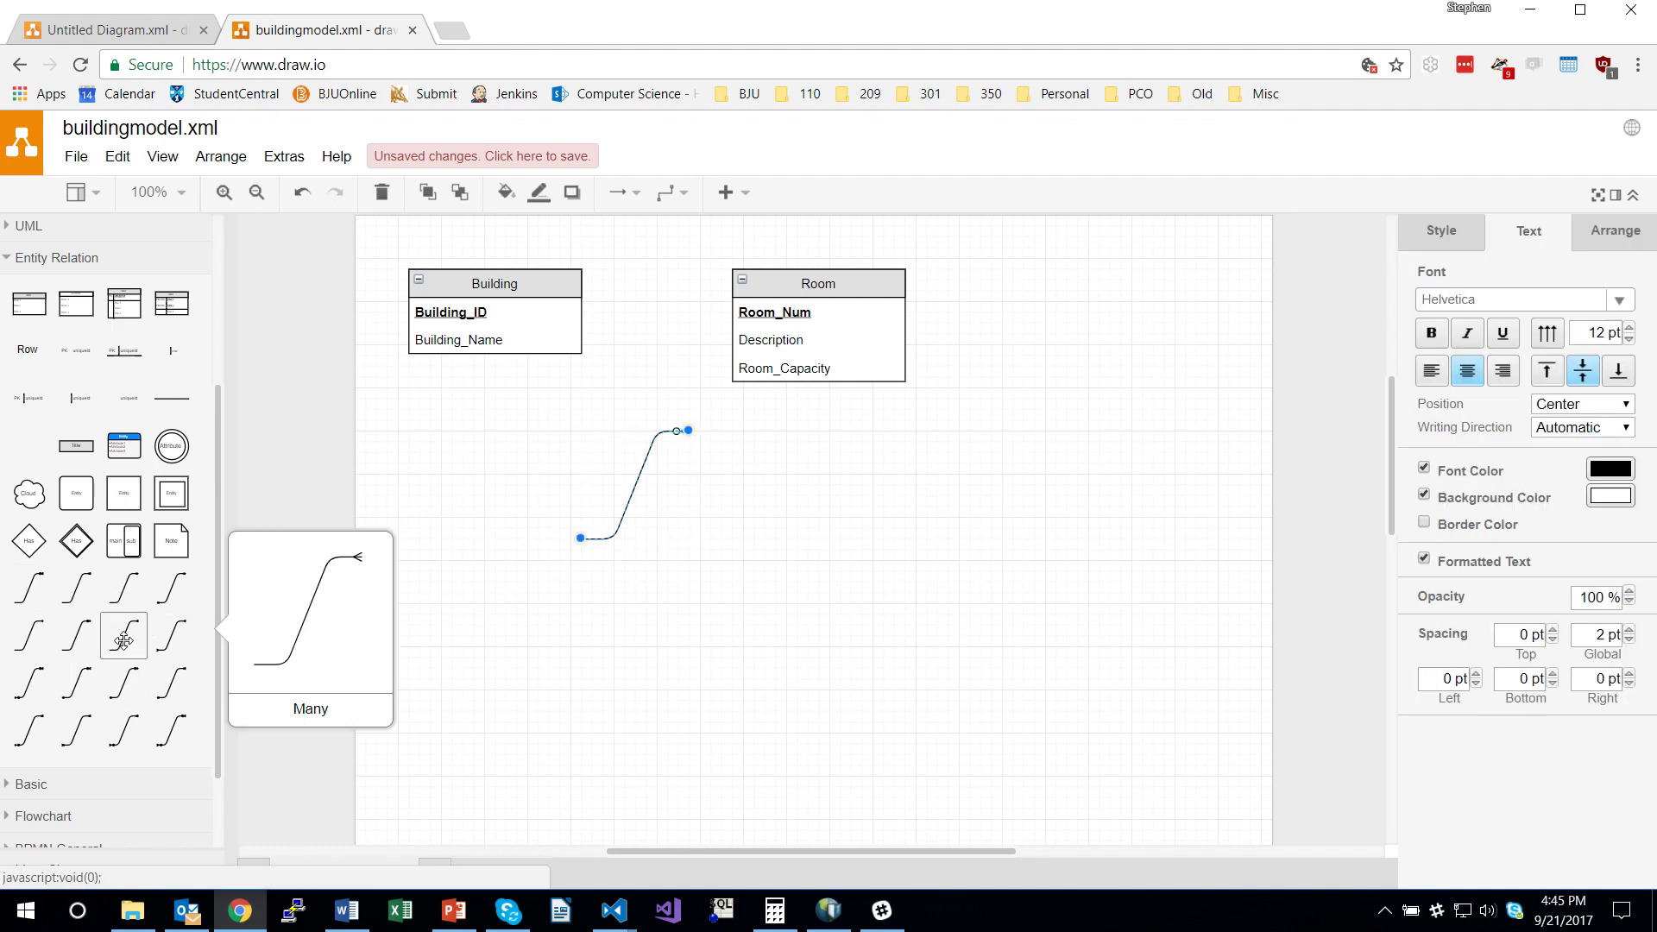
{"action": "mouse_move", "coordinate": [92, 707]}
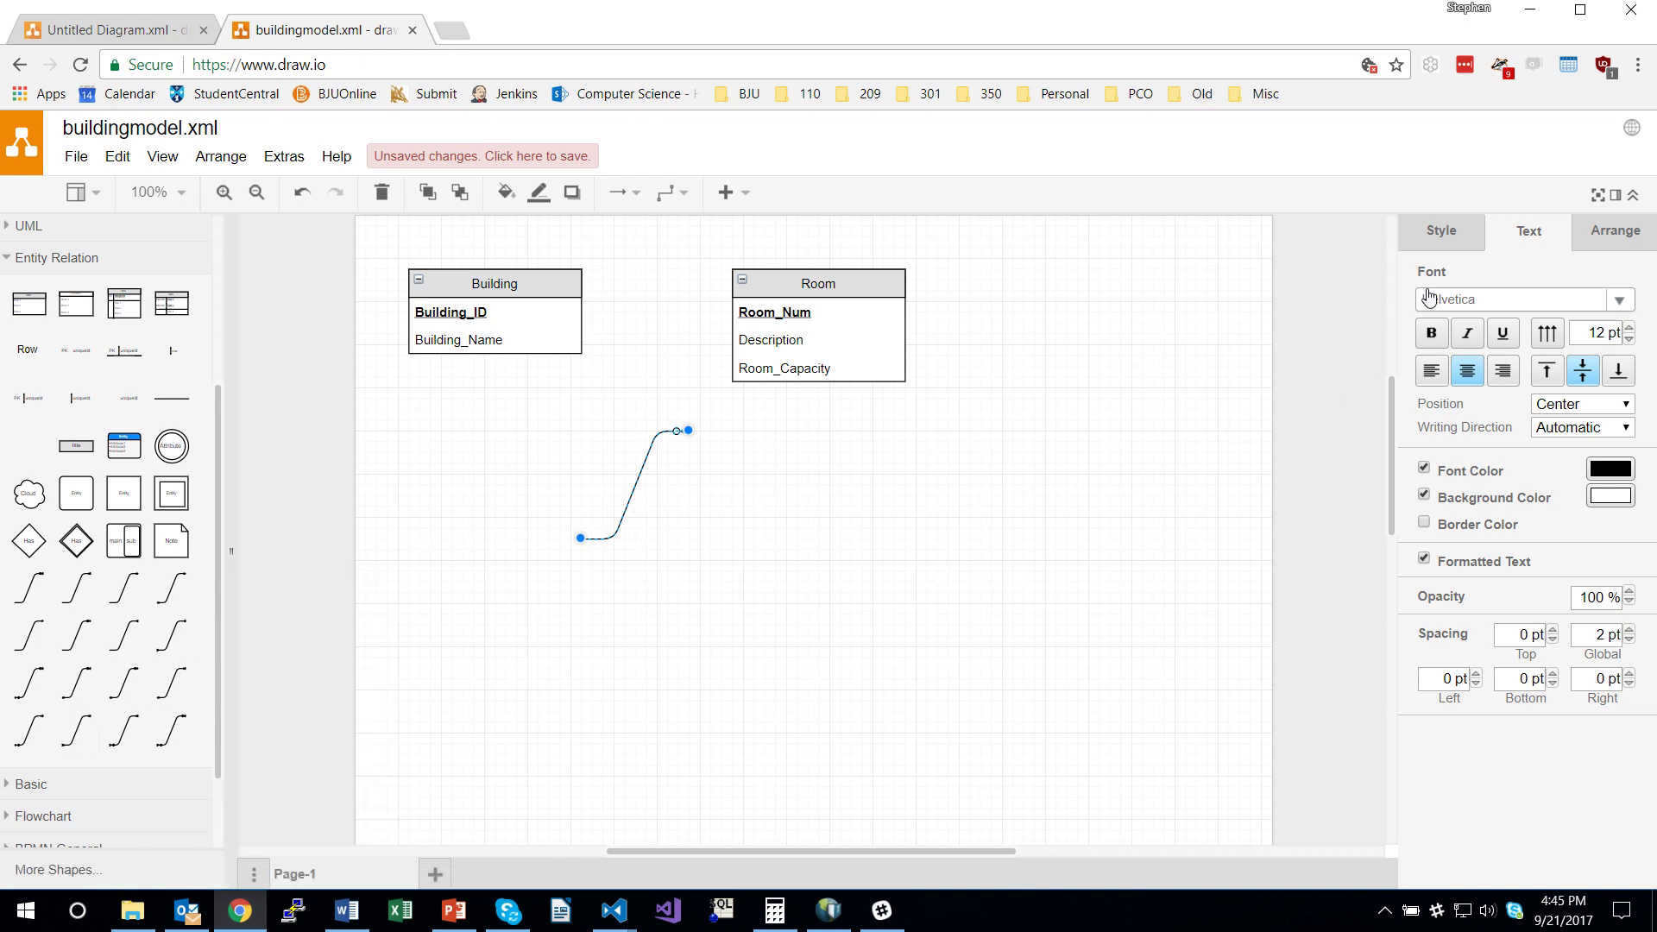
- Give the connector a double-bar line start and set both end marker sizes to 8 pt
{"action": "left_click", "coordinate": [1440, 231]}
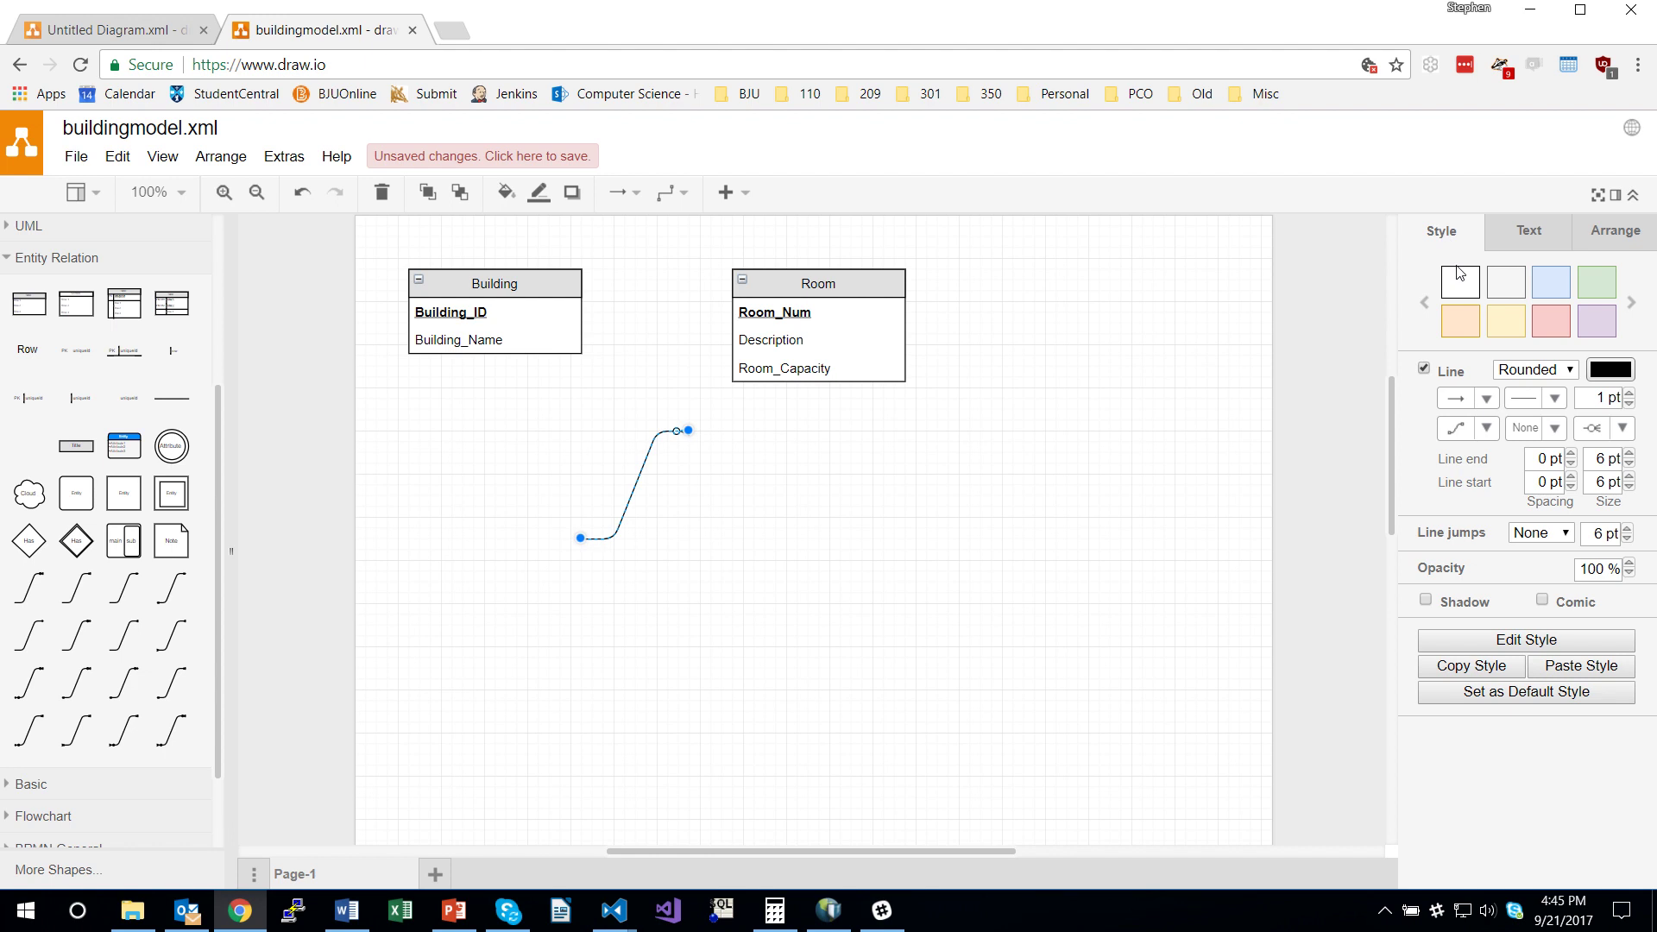
{"action": "left_click", "coordinate": [1557, 429]}
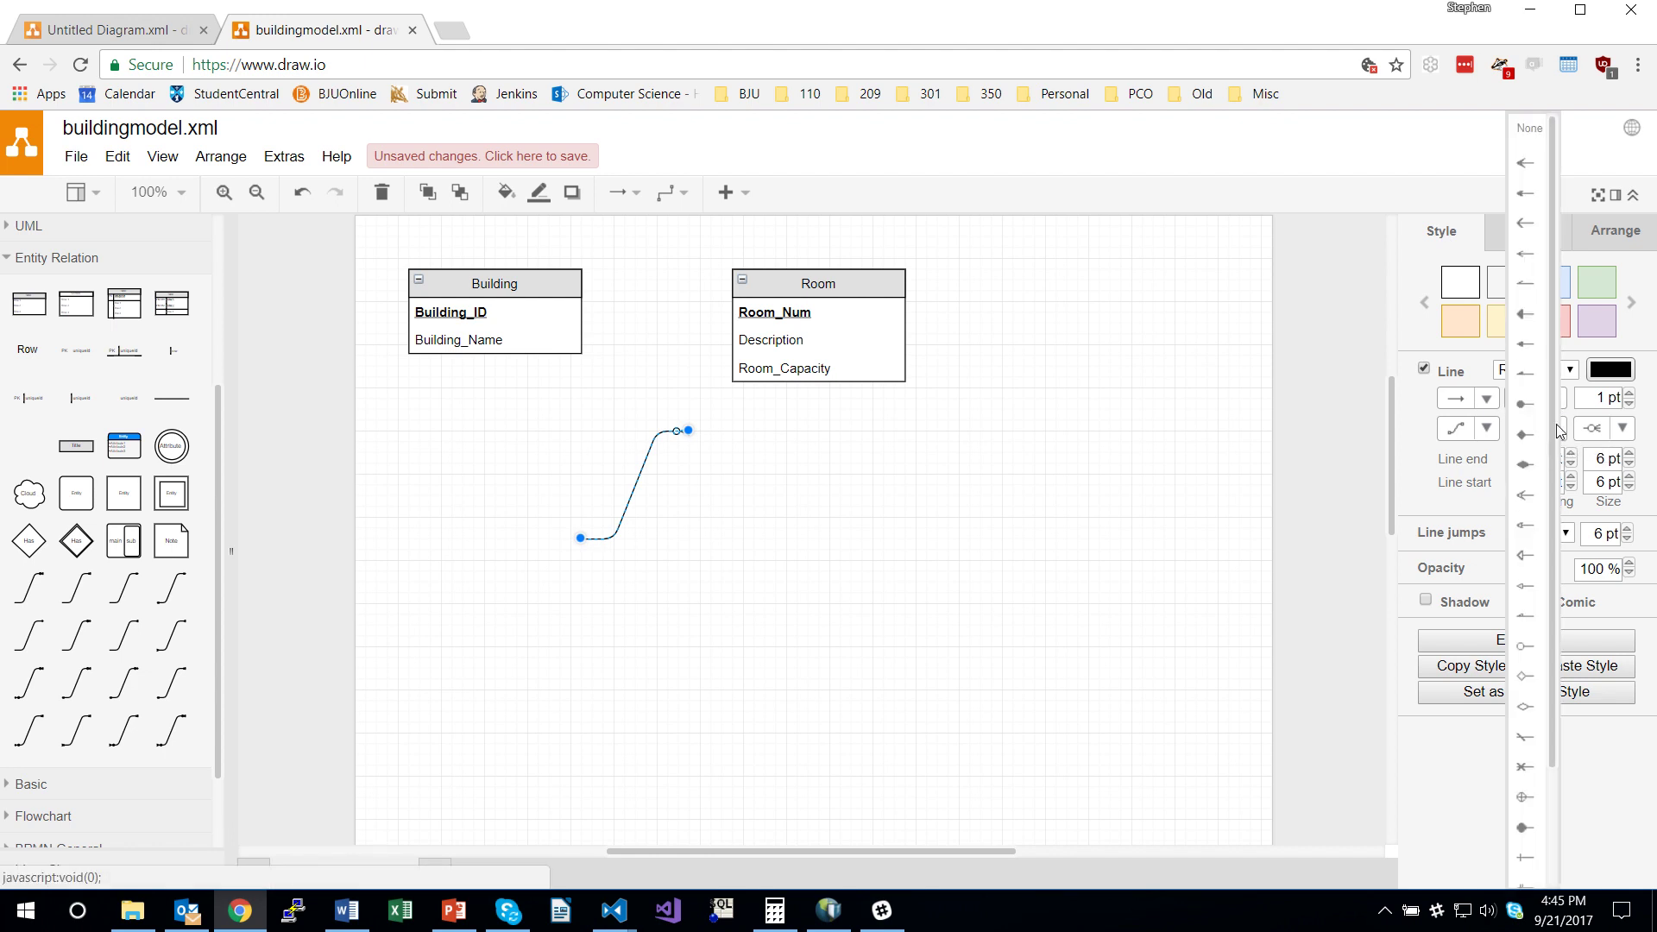
{"action": "scroll", "coordinate": [1532, 604], "scroll_direction": "down", "scroll_amount": 2}
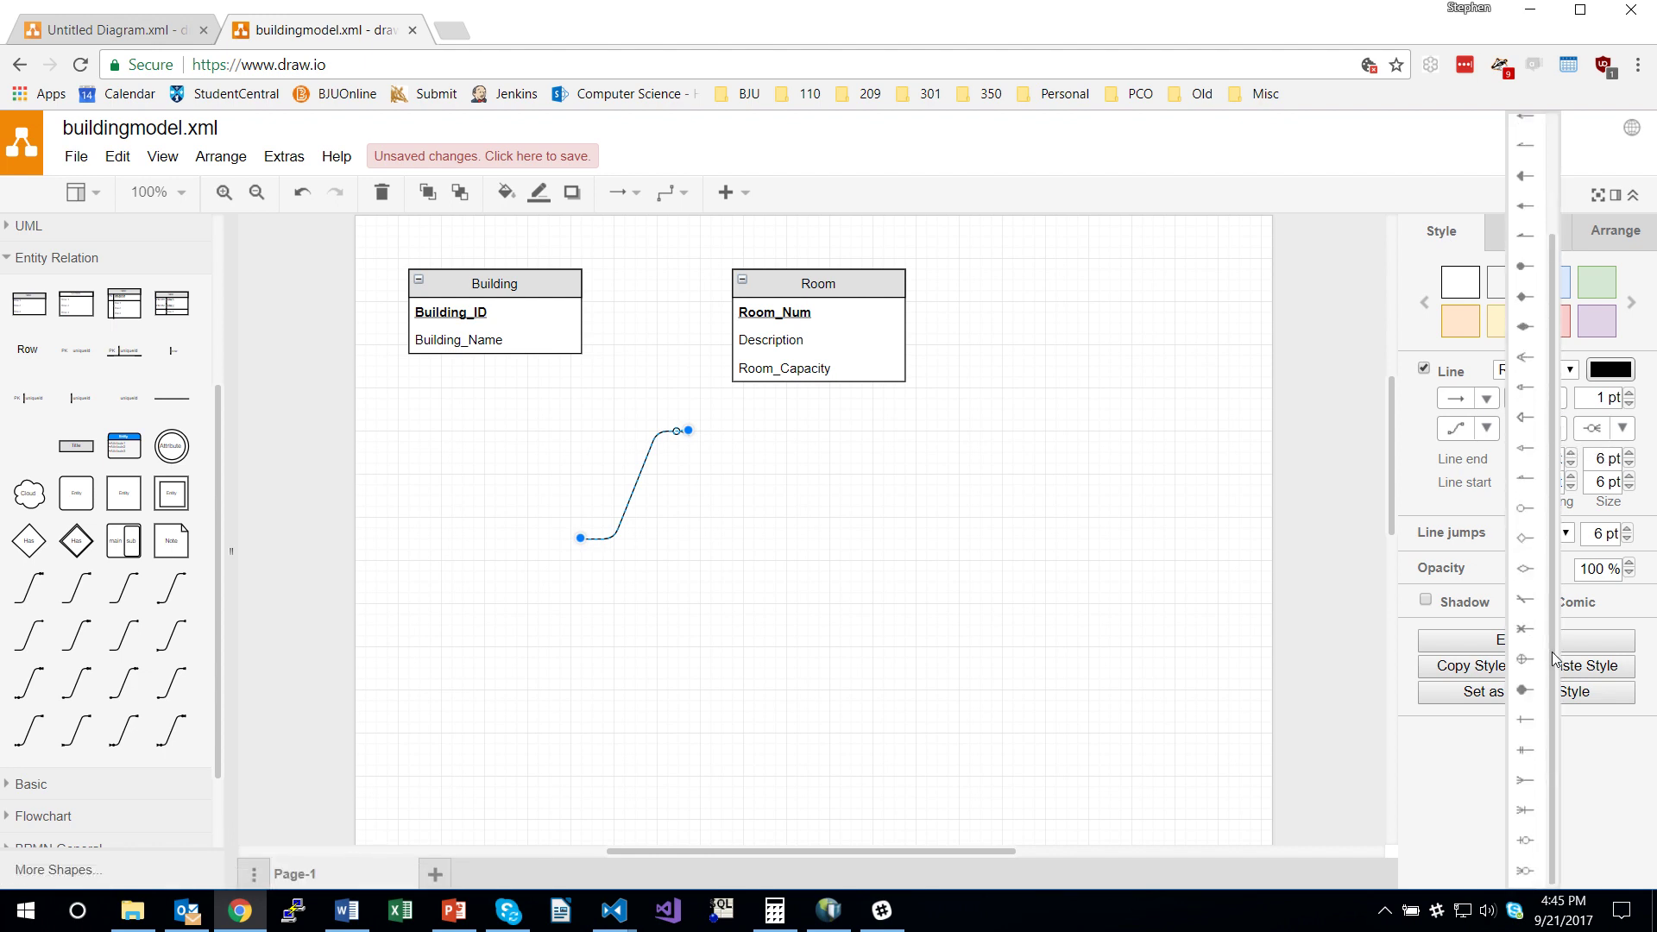
{"action": "left_click", "coordinate": [1526, 750]}
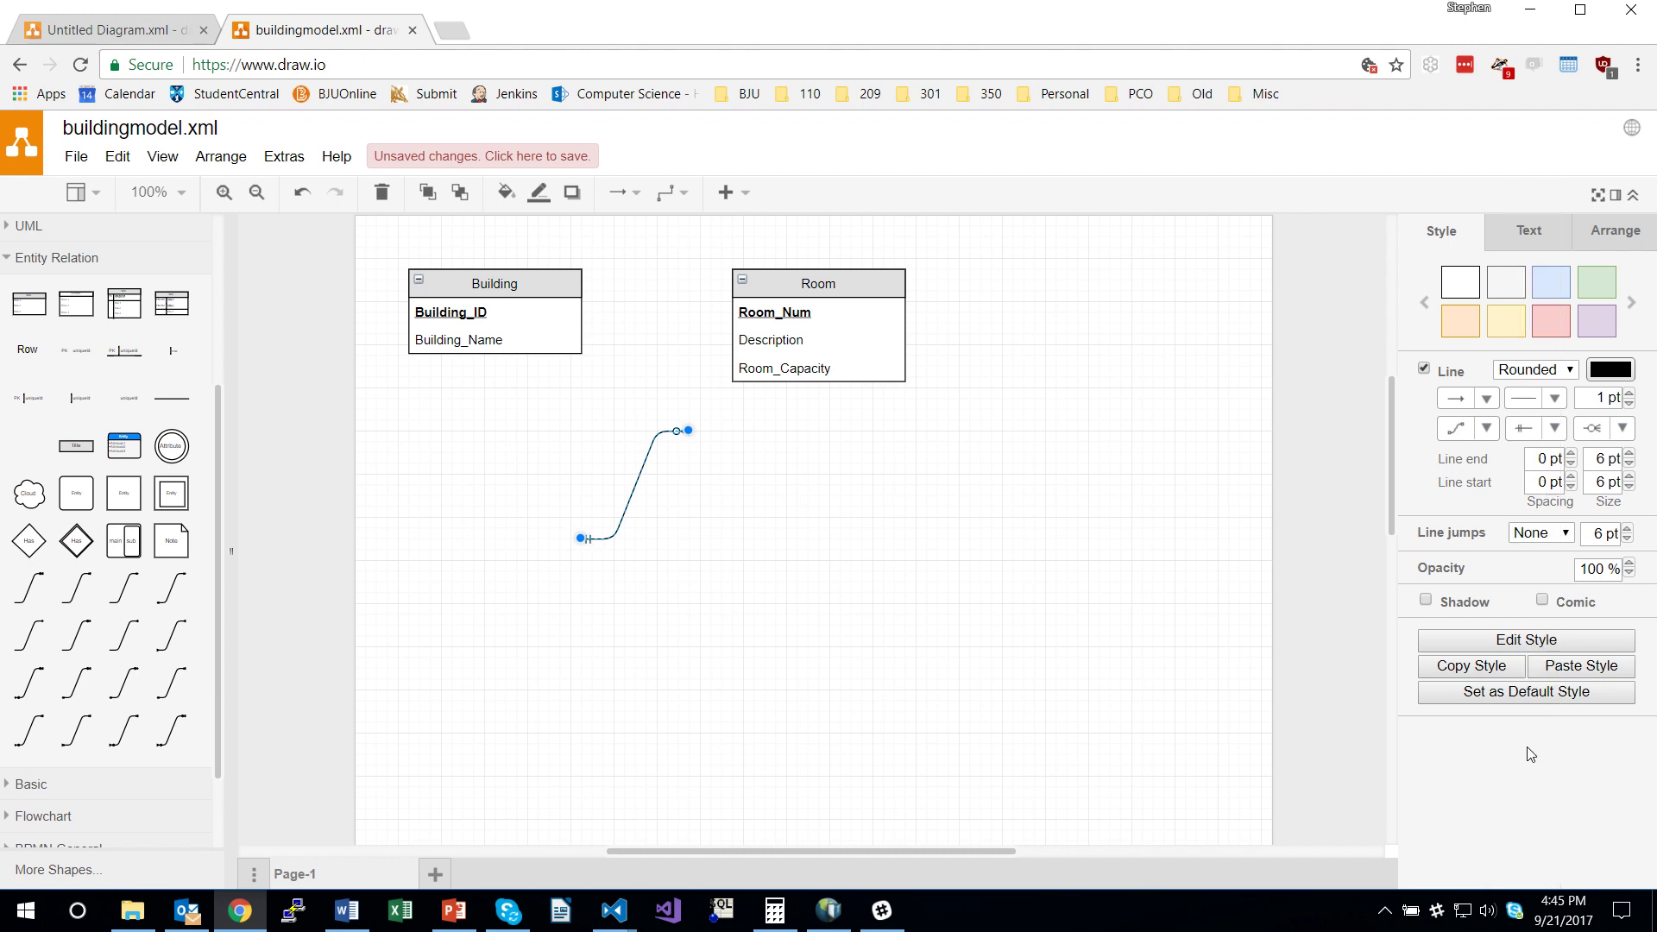
{"action": "left_click", "coordinate": [1629, 454]}
{"action": "left_click", "coordinate": [1629, 454]}
{"action": "left_click", "coordinate": [1628, 477]}
- Attach the connector's start to Building's Building_ID row and its other end to Room
{"action": "left_click_drag", "start_coordinate": [580, 539], "coordinate": [578, 310]}
{"action": "left_click_drag", "start_coordinate": [577, 310], "coordinate": [545, 283]}
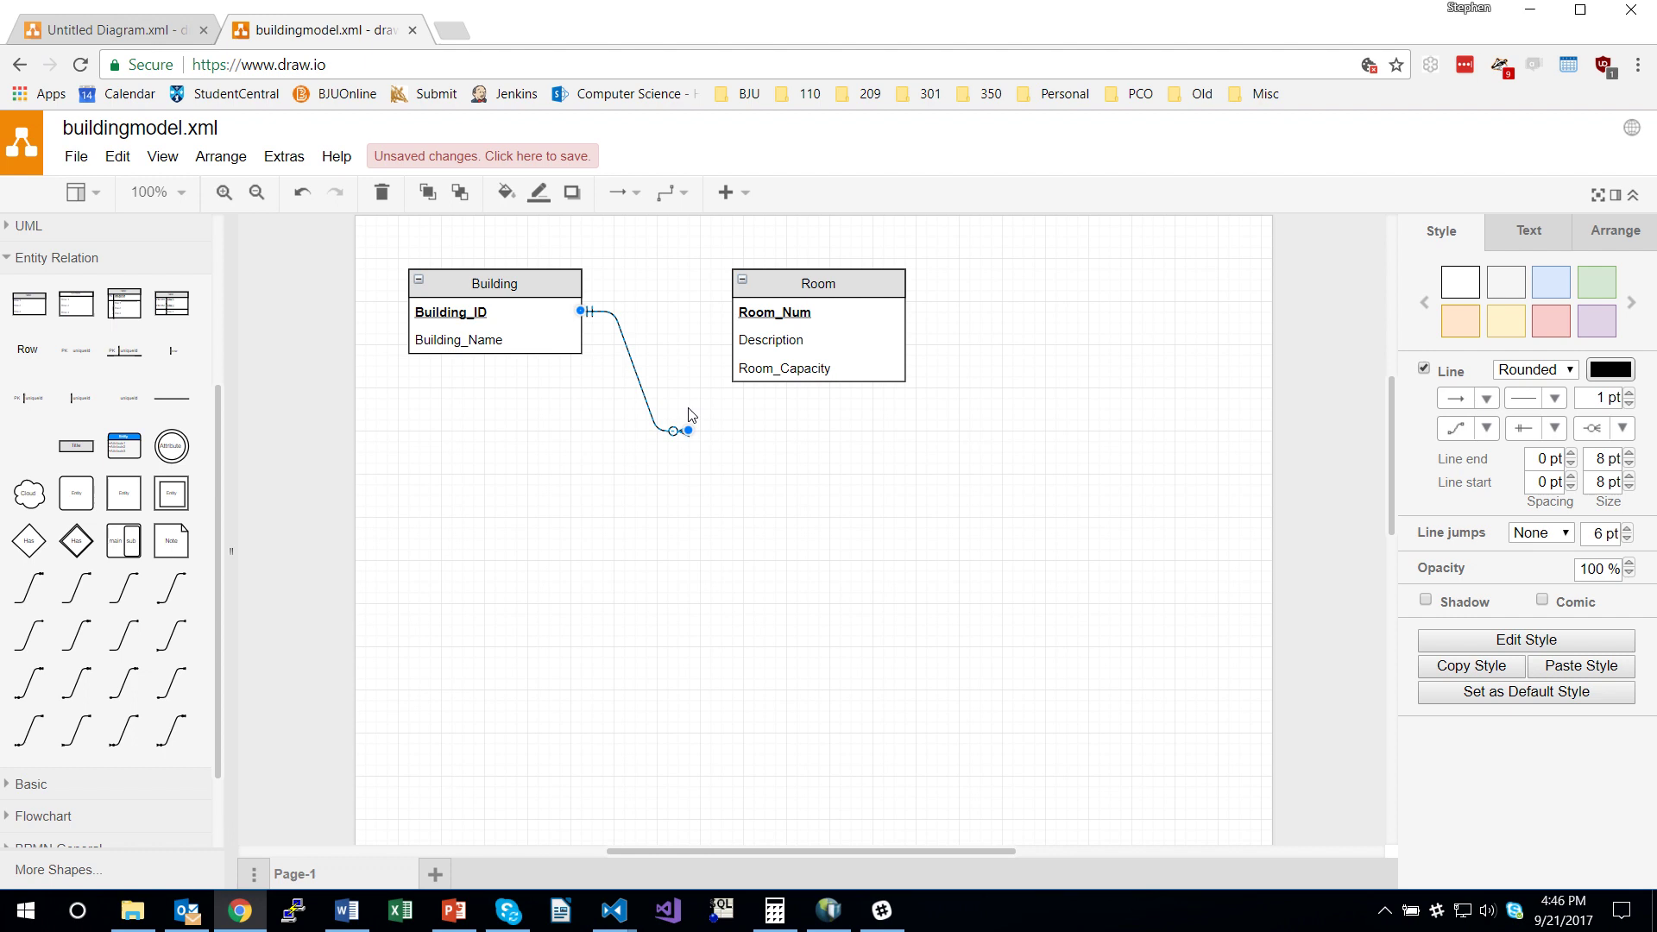
{"action": "left_click_drag", "start_coordinate": [689, 433], "coordinate": [777, 283]}
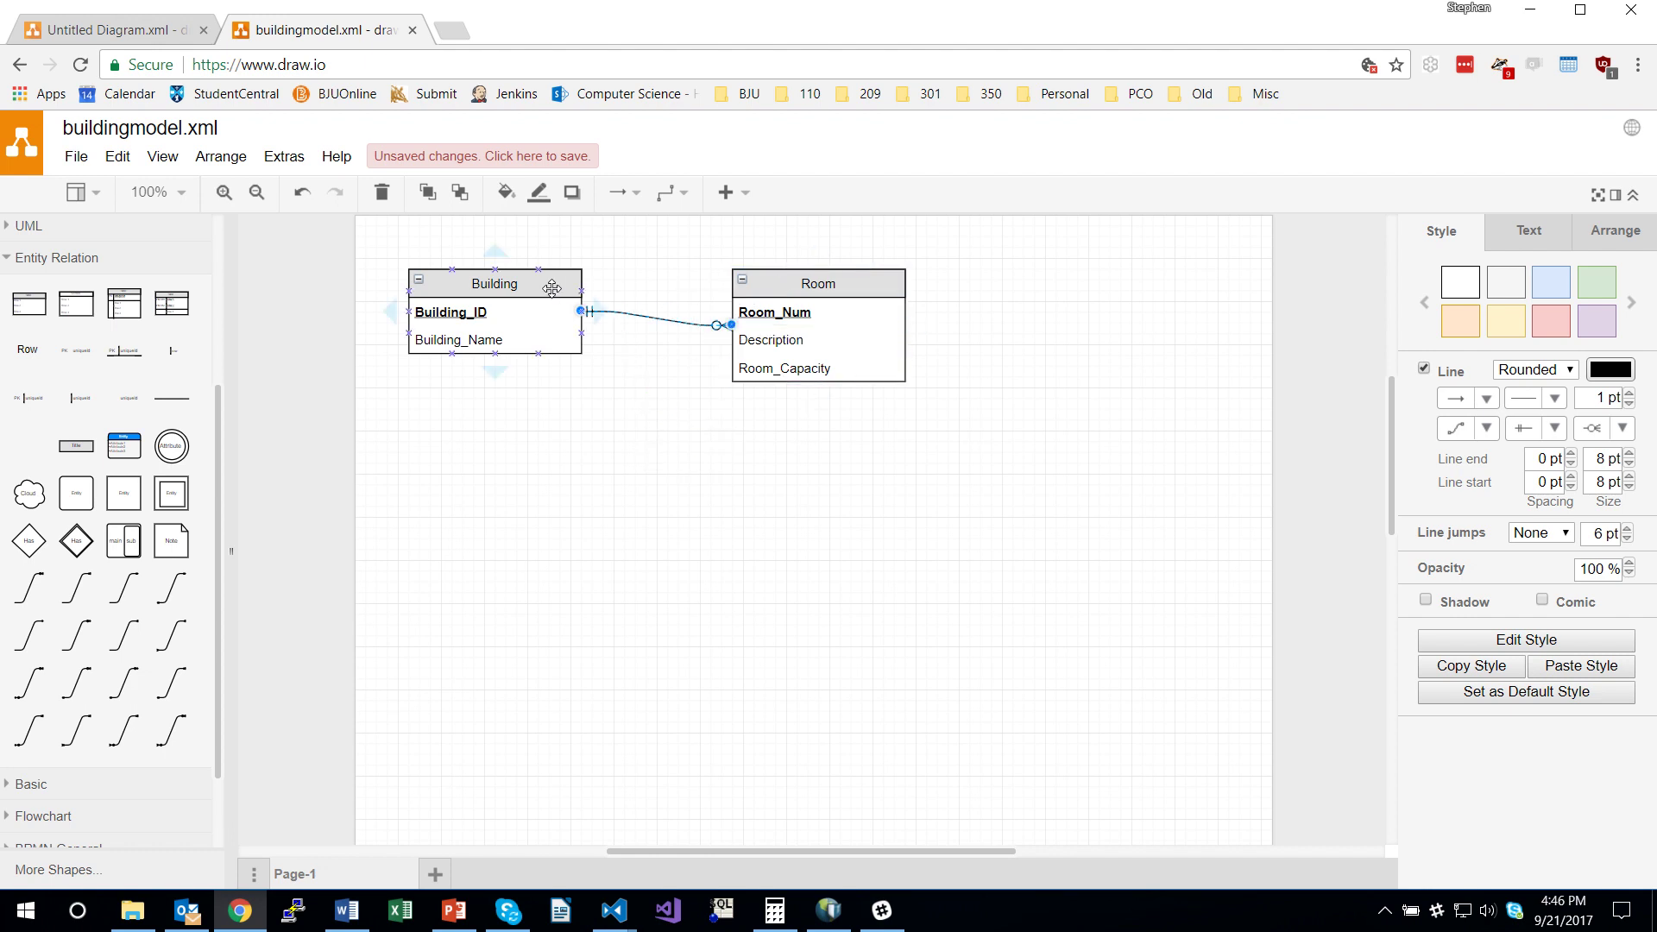
{"action": "left_click_drag", "start_coordinate": [552, 283], "coordinate": [610, 281]}
- Rearrange the tables so Room sits to the right of Building
{"action": "left_click_drag", "start_coordinate": [843, 283], "coordinate": [553, 507]}
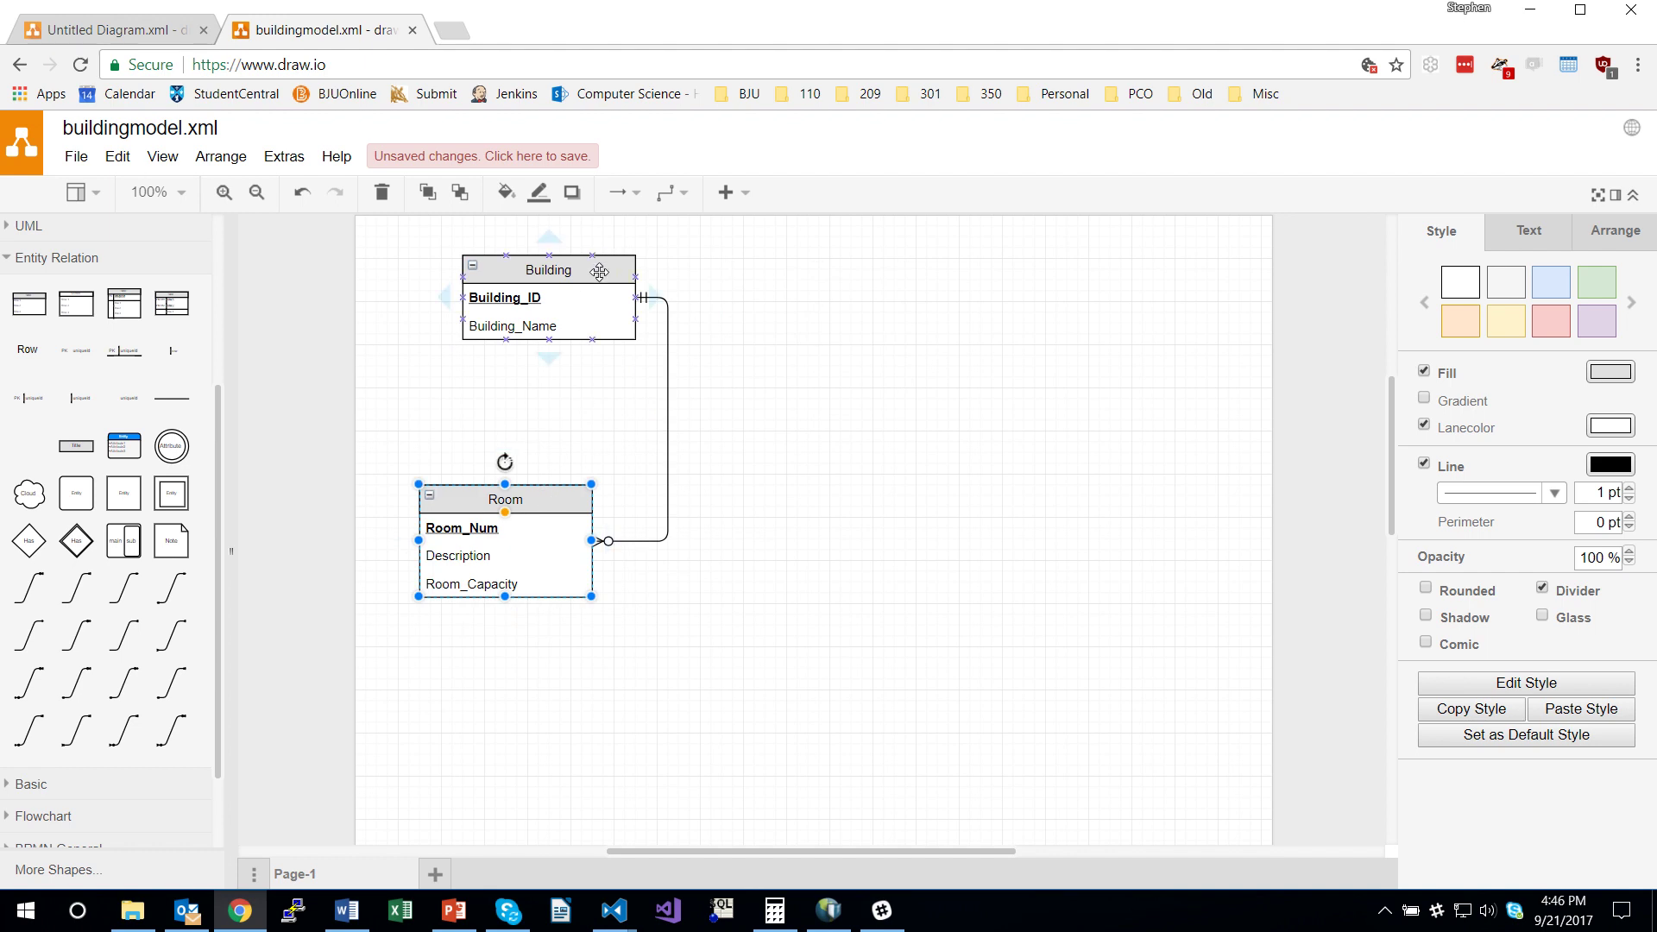
{"action": "left_click_drag", "start_coordinate": [599, 271], "coordinate": [555, 292]}
{"action": "left_click_drag", "start_coordinate": [548, 499], "coordinate": [948, 286]}
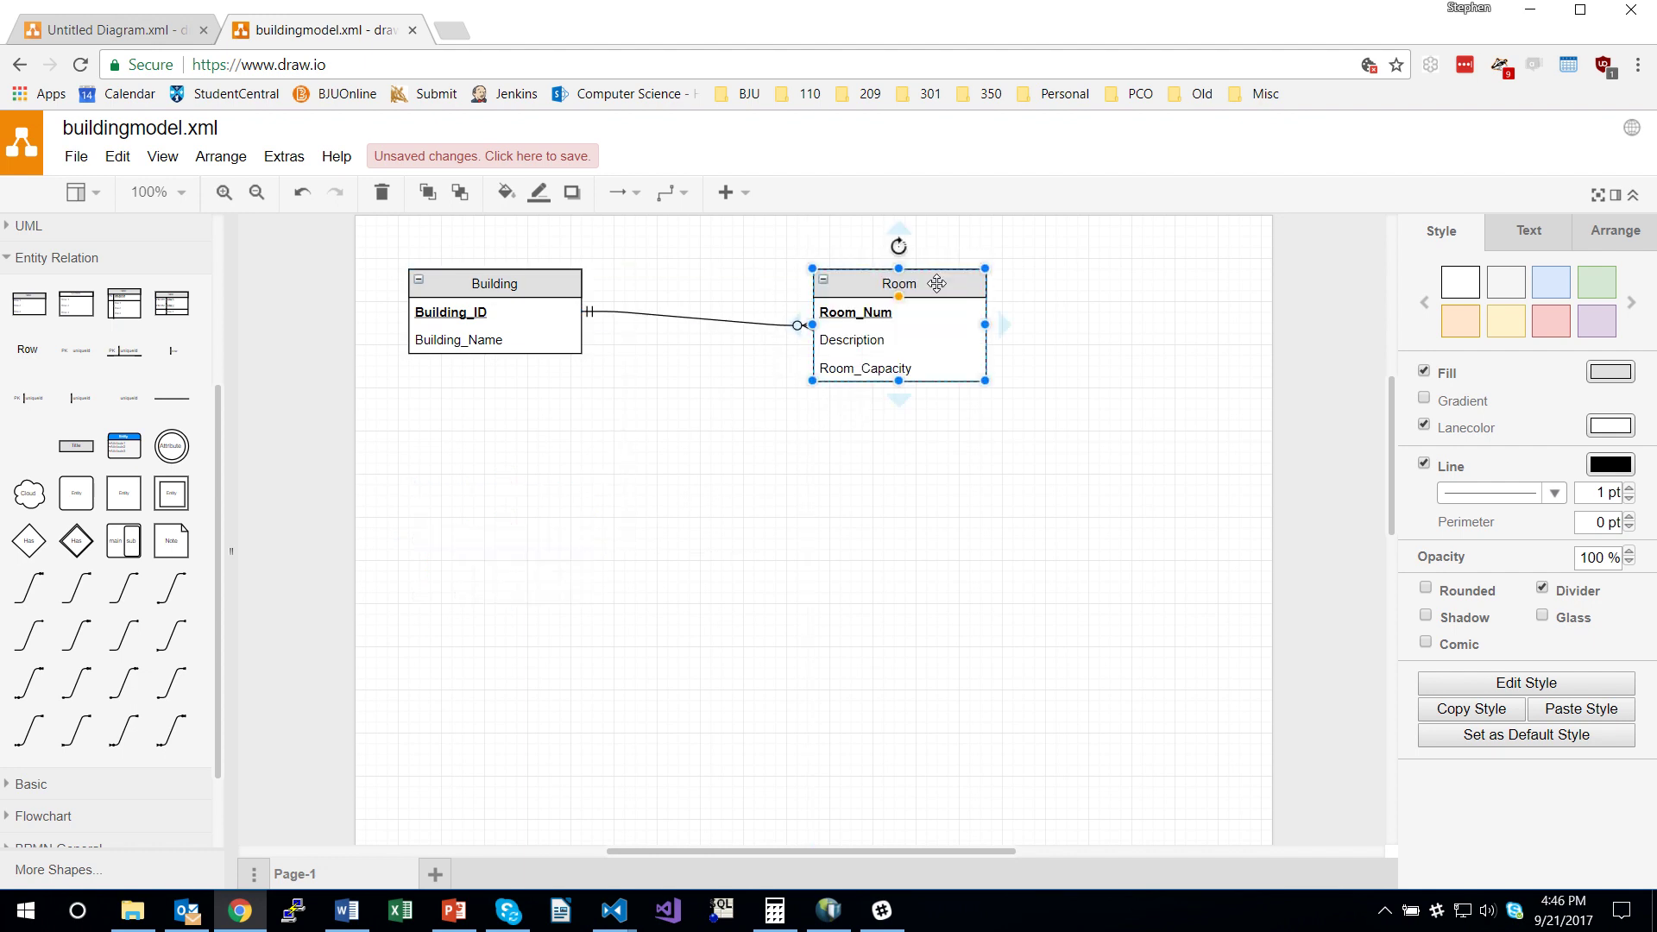
- Add the text 'Contains' as the label on the Building–Room connector
{"action": "left_click", "coordinate": [695, 317]}
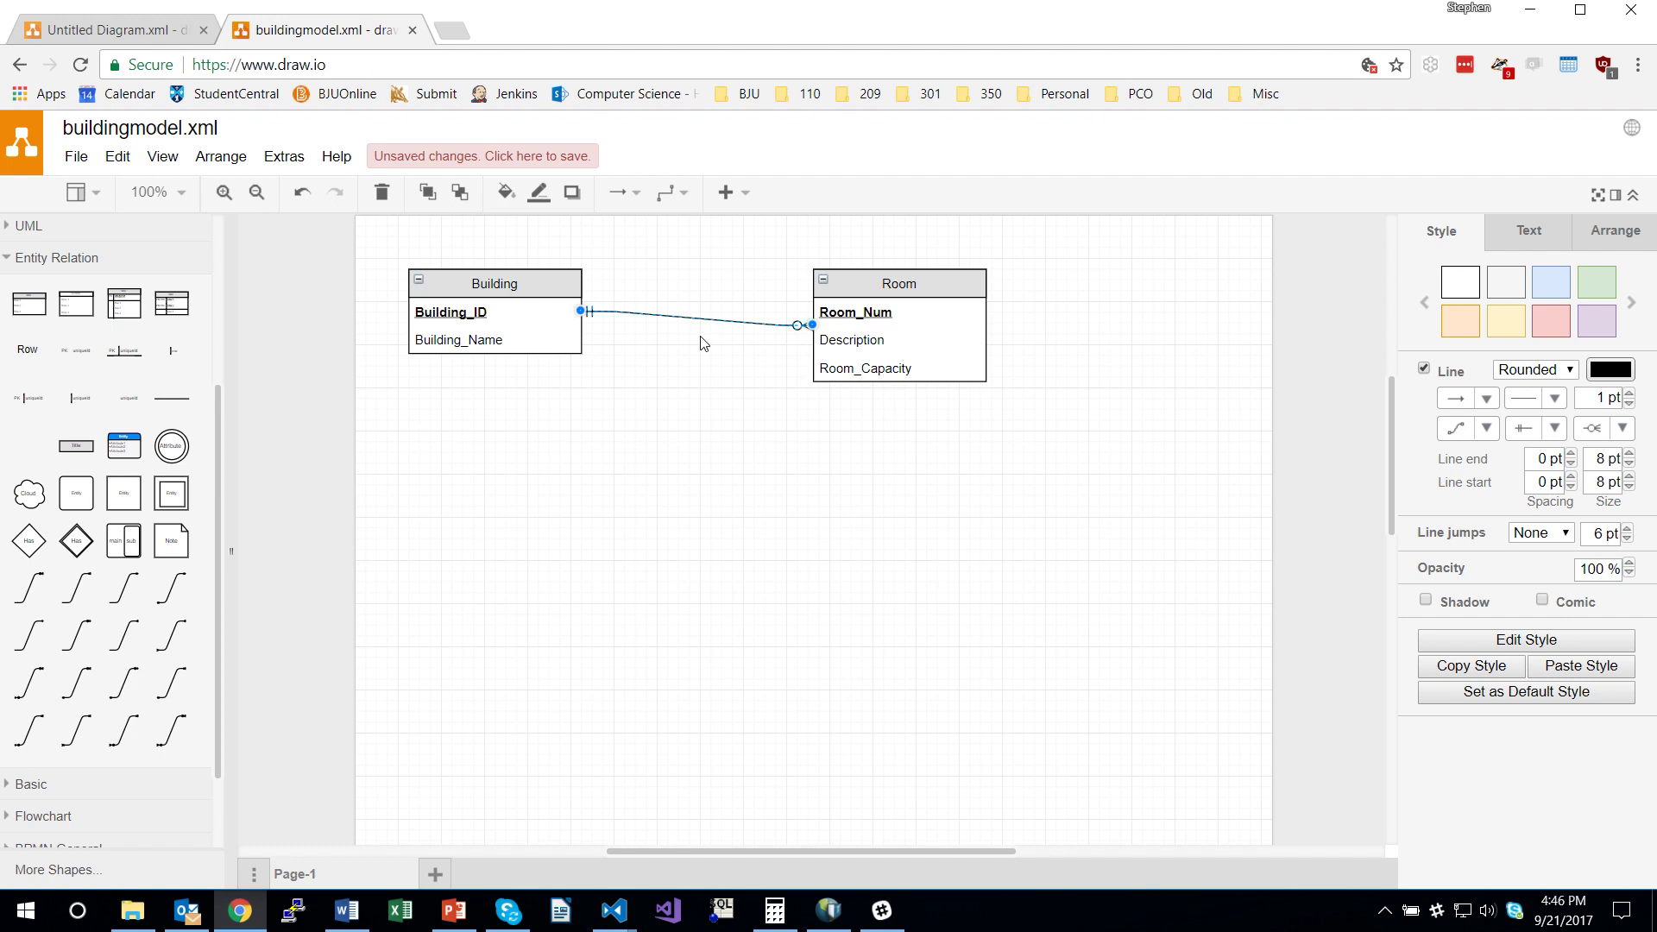
{"action": "key", "text": "F2"}
{"action": "type", "text": "Contains"}
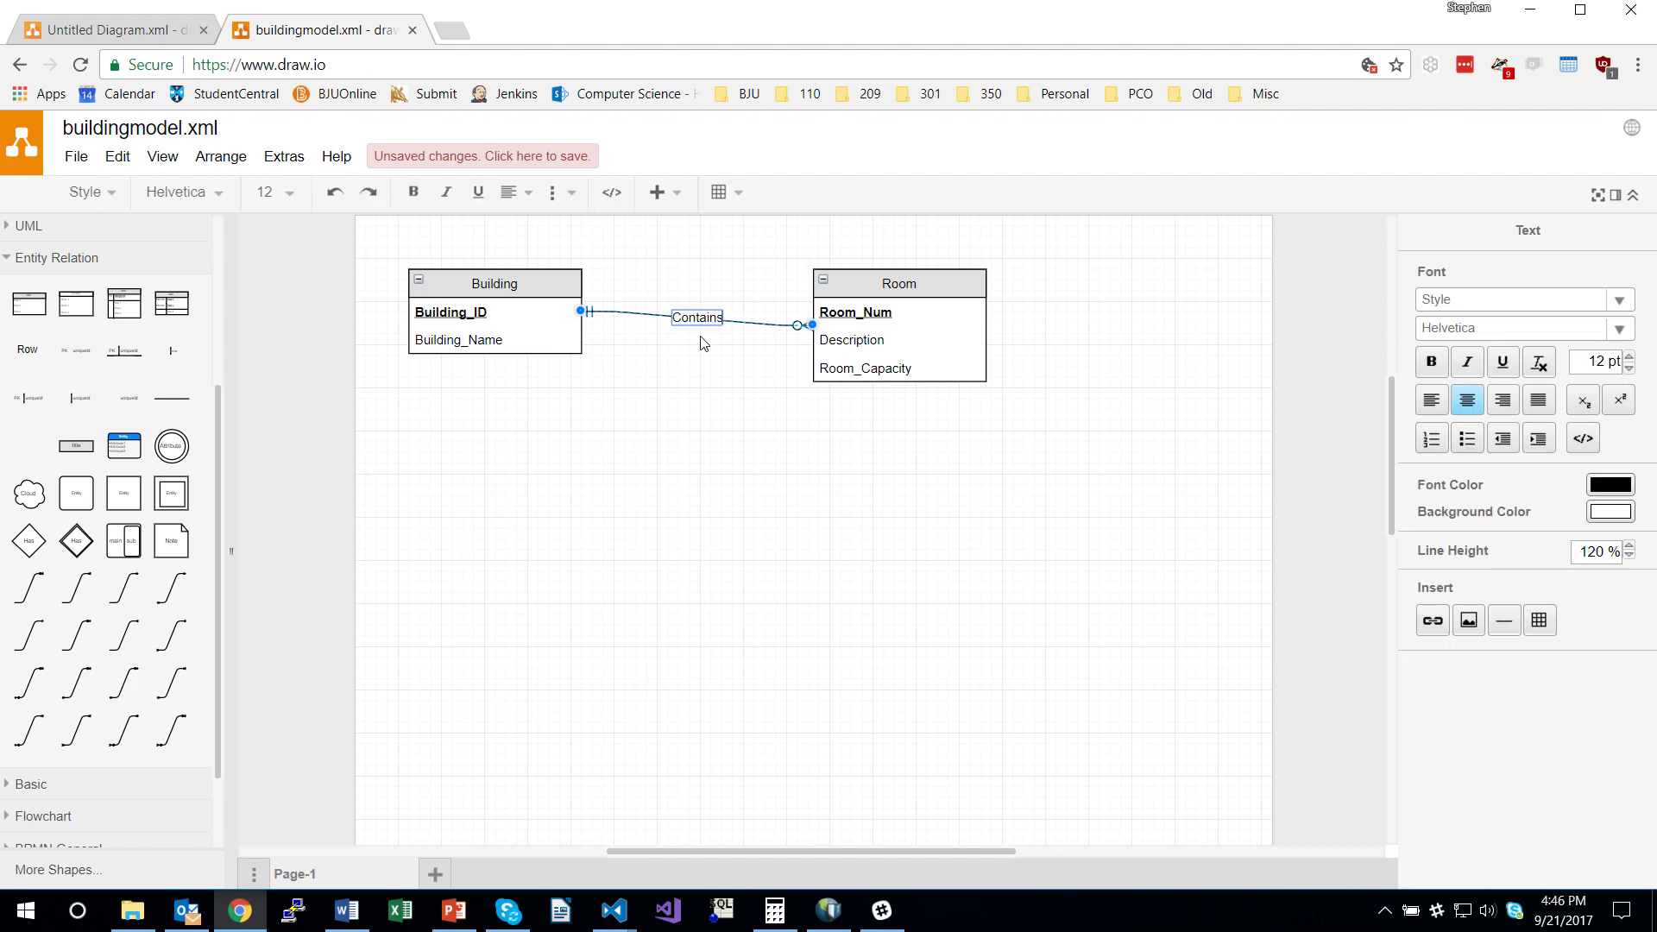
{"action": "left_click", "coordinate": [704, 344]}
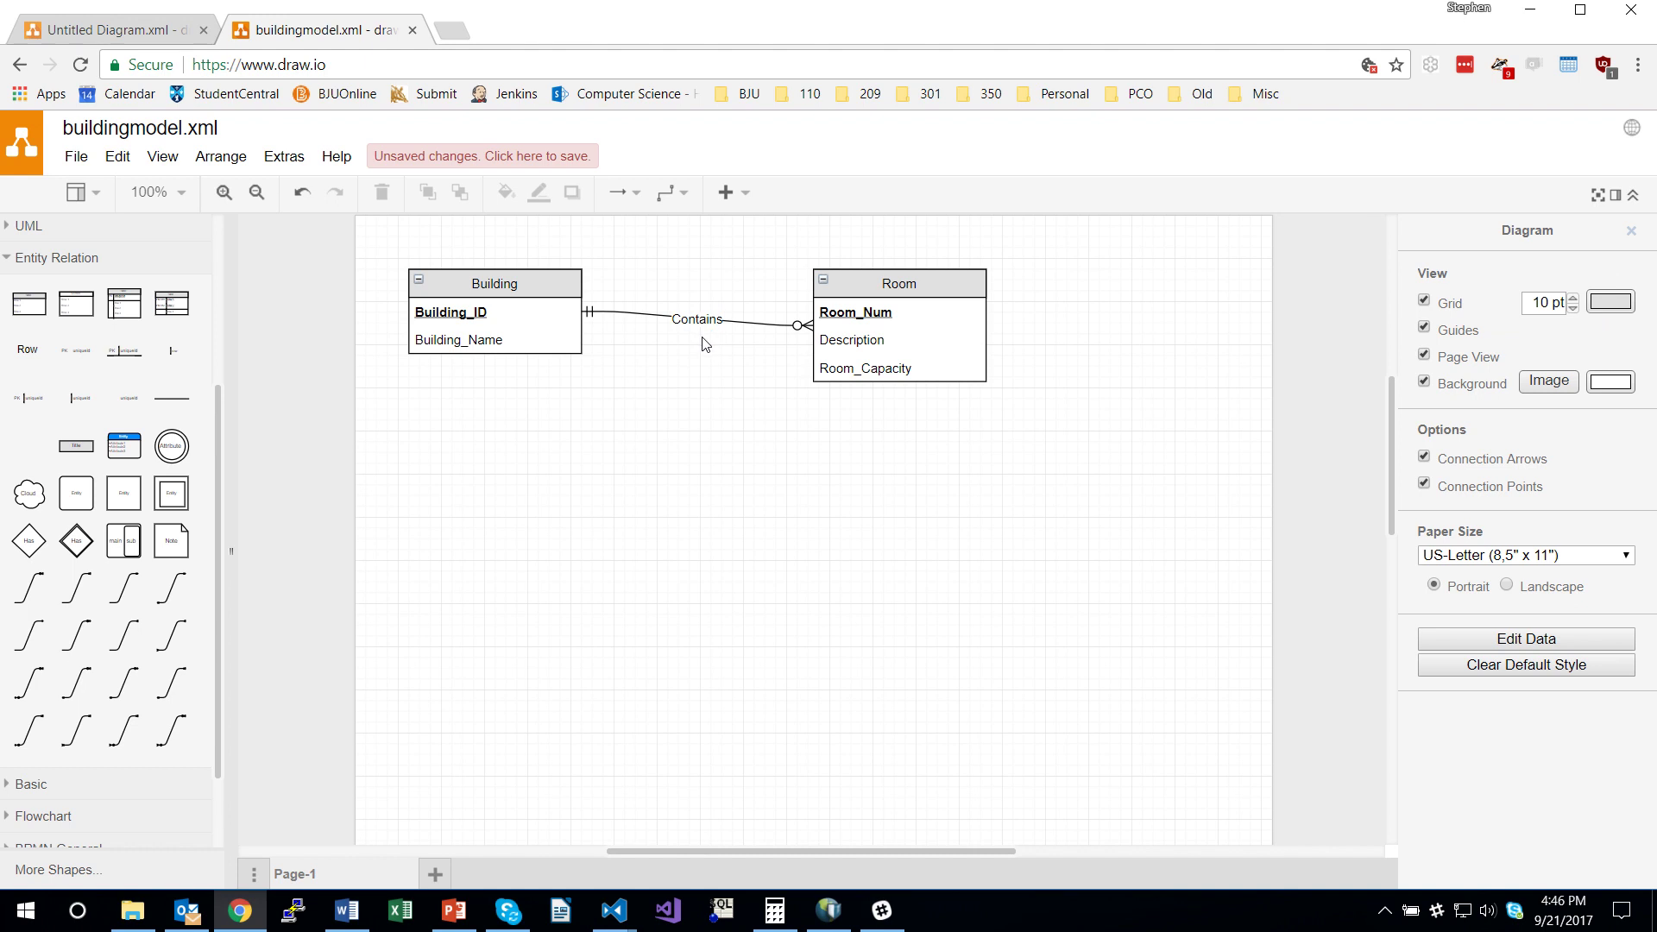
- Turn on Rounded in the Style panel for the Room table
{"action": "left_click", "coordinate": [960, 283]}
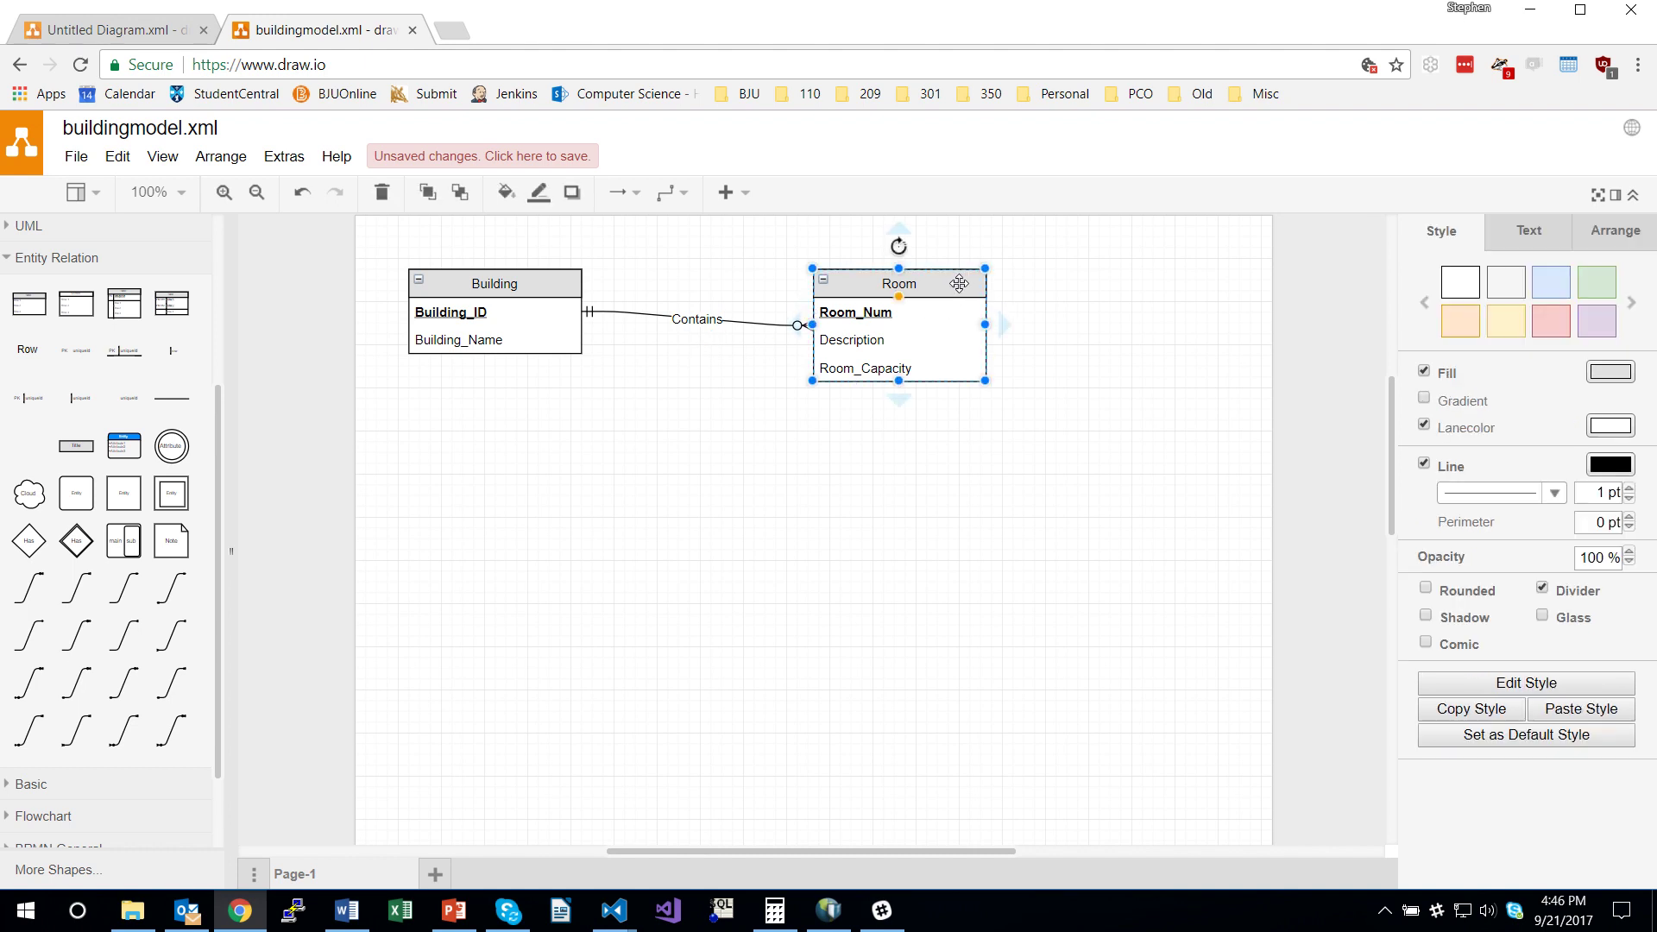
{"action": "left_click", "coordinate": [1426, 592]}
{"action": "left_click", "coordinate": [1019, 352]}
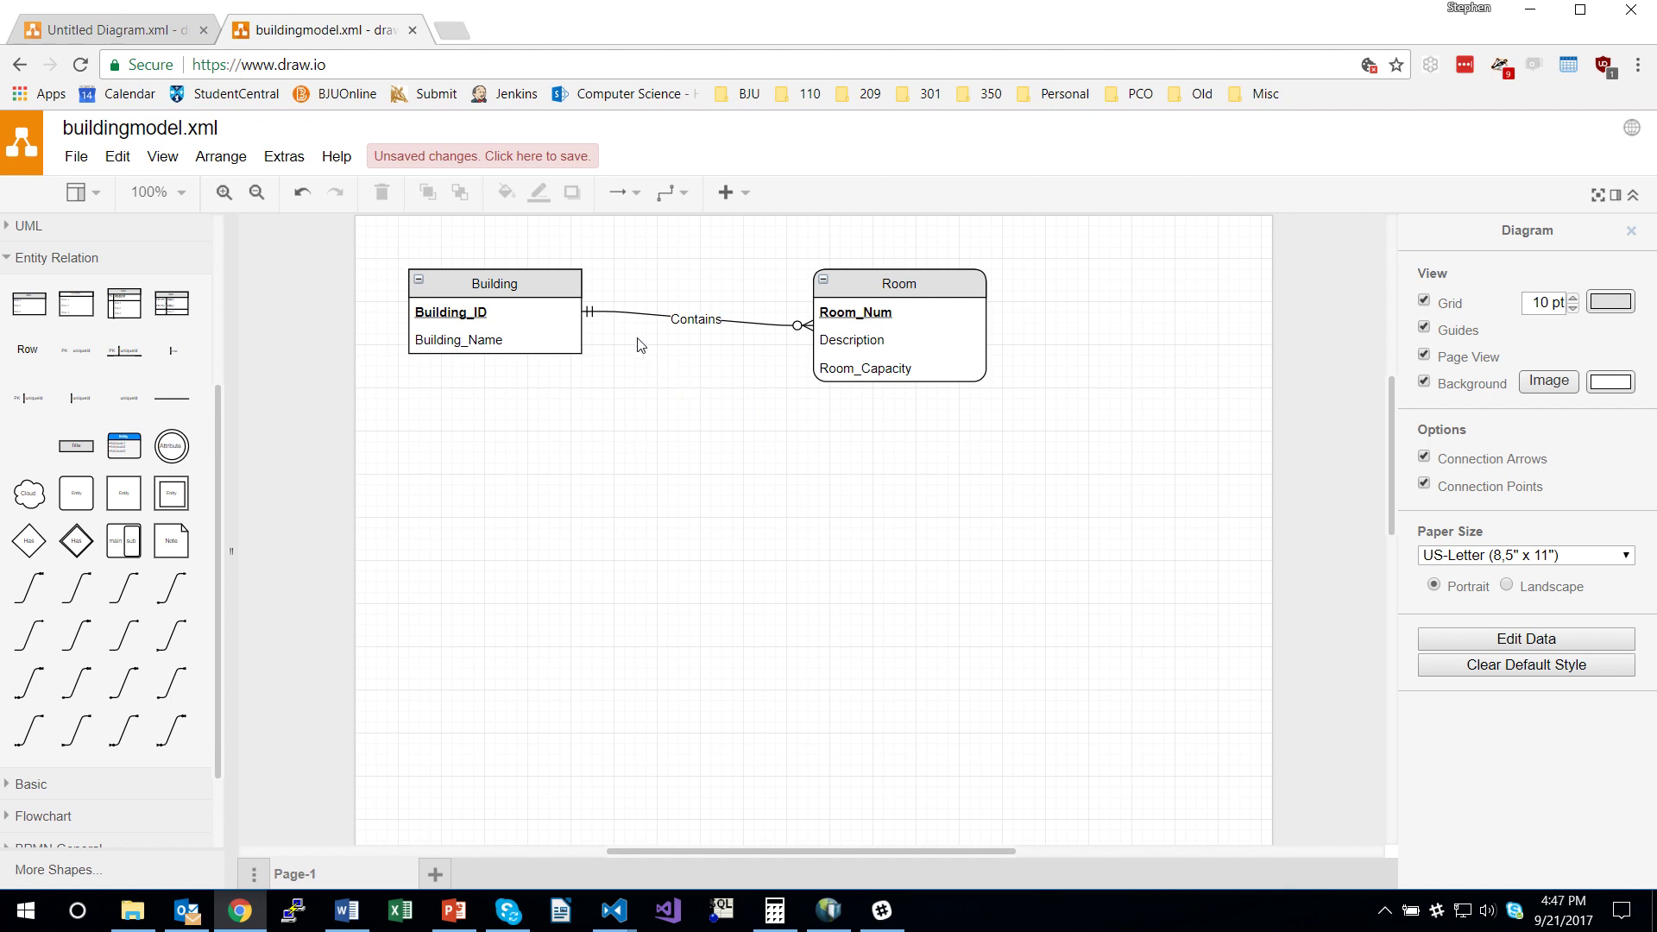
- In the Untitled Diagram, move the lower table further down
{"action": "left_click", "coordinate": [155, 32]}
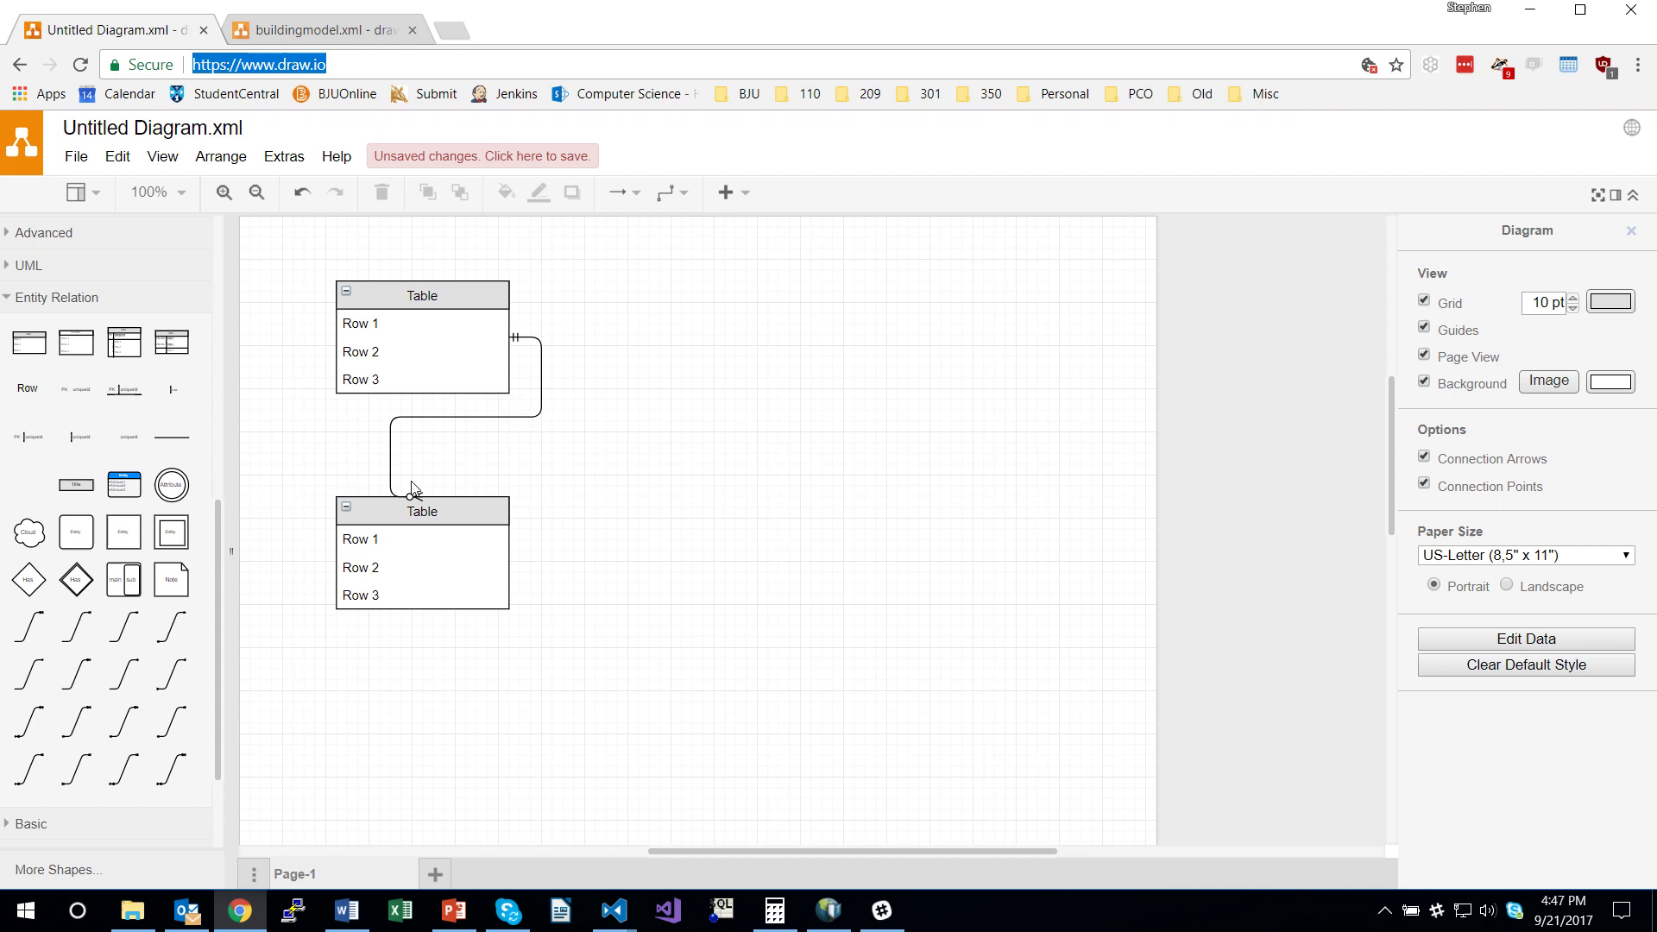
{"action": "left_click_drag", "start_coordinate": [466, 510], "coordinate": [466, 552]}
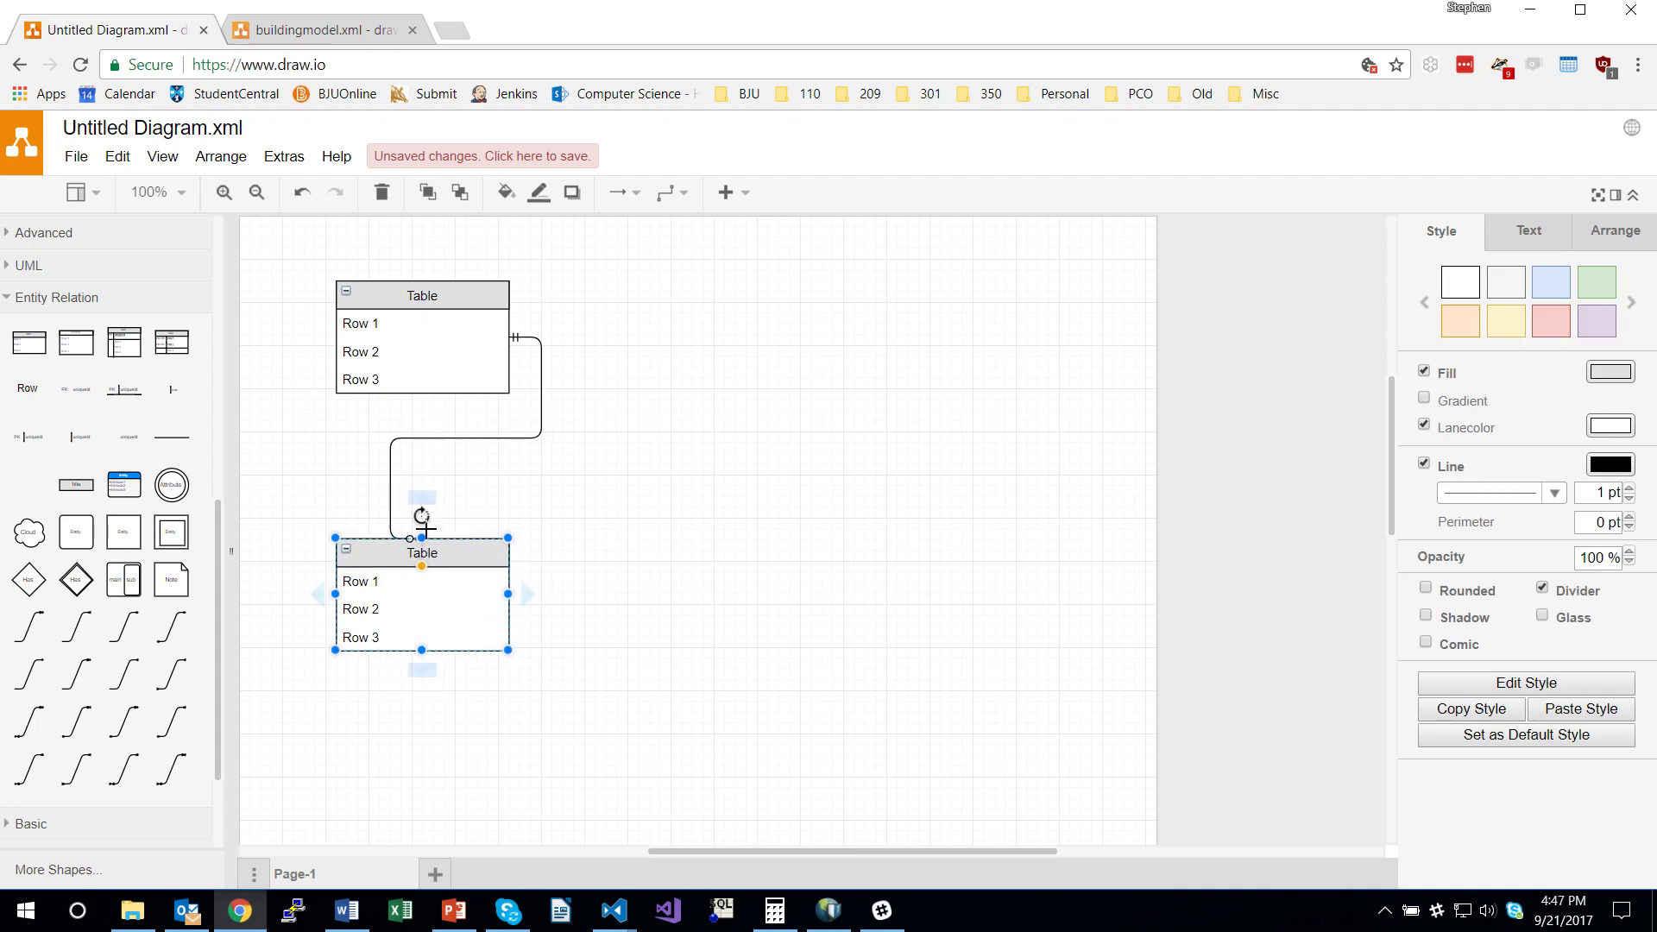
{"action": "left_click", "coordinate": [441, 438]}
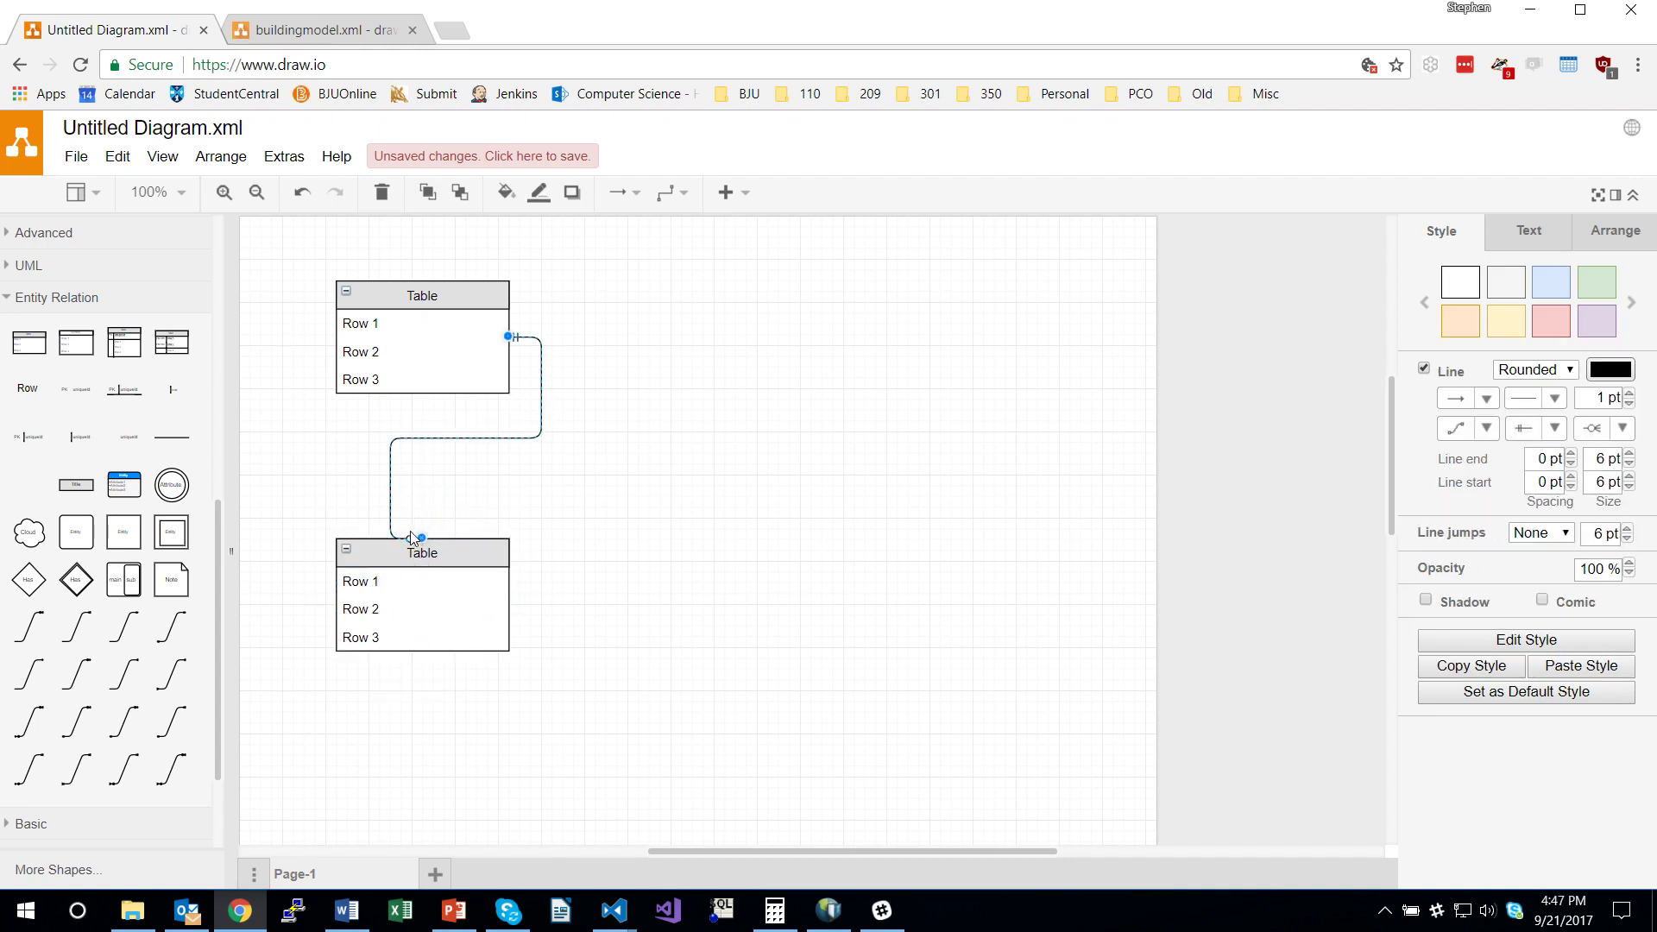
{"action": "left_click", "coordinate": [464, 494]}
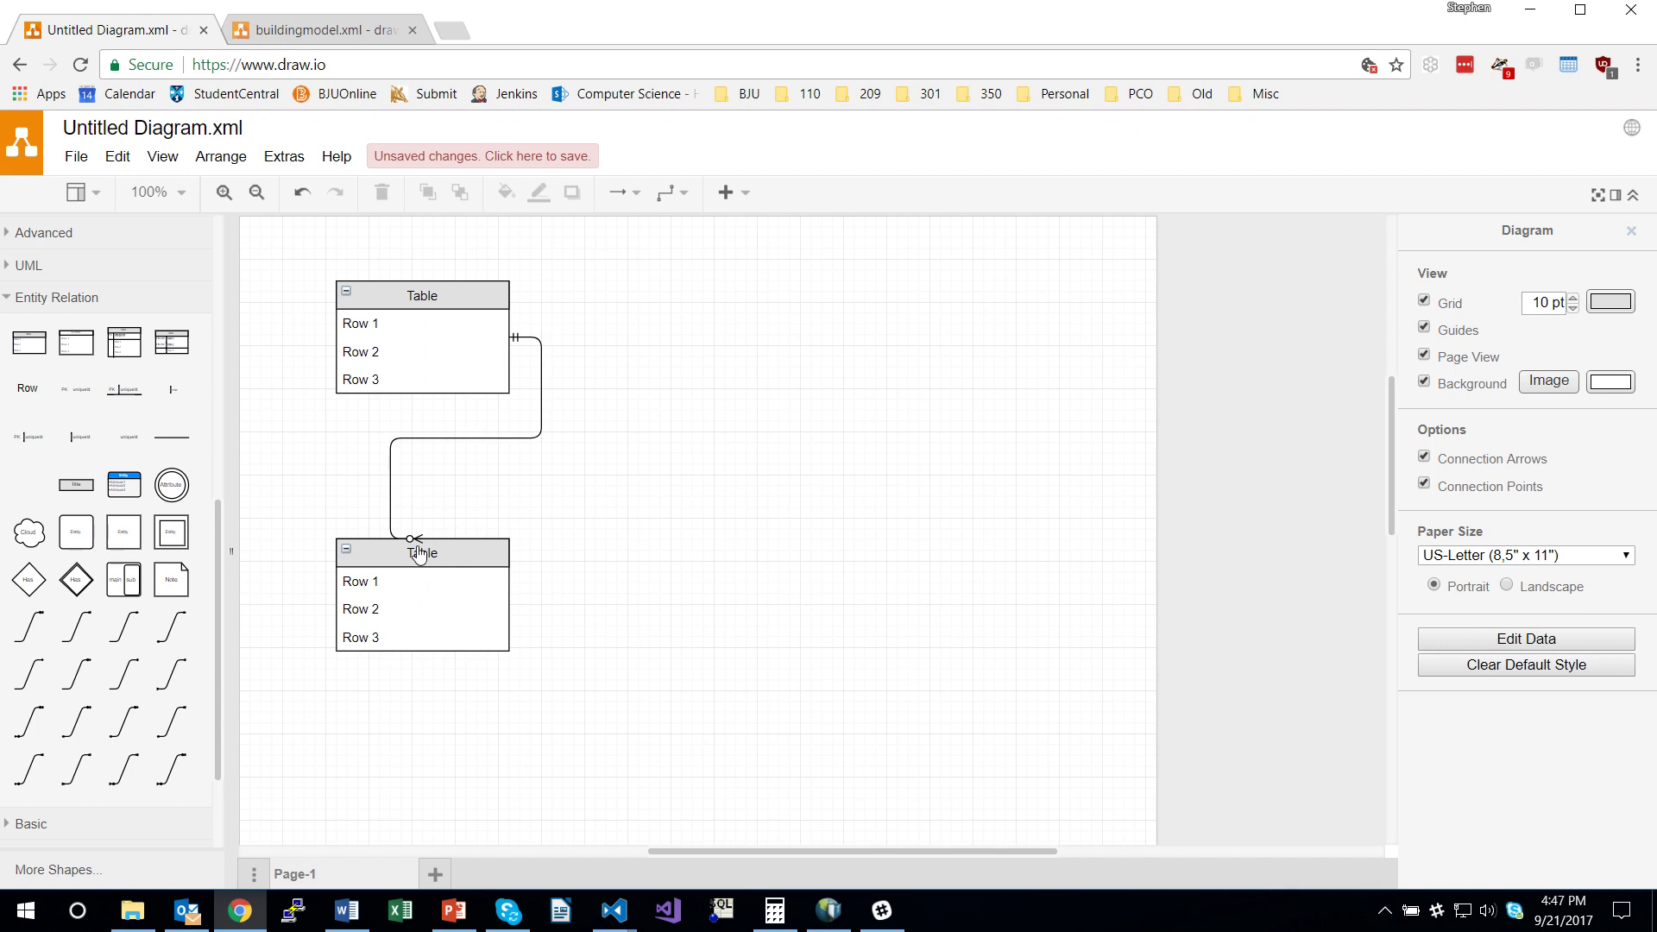
- Set the connector's waypoints to a straight vertical line, then return to buildingmodel.xml
{"action": "left_click", "coordinate": [434, 439]}
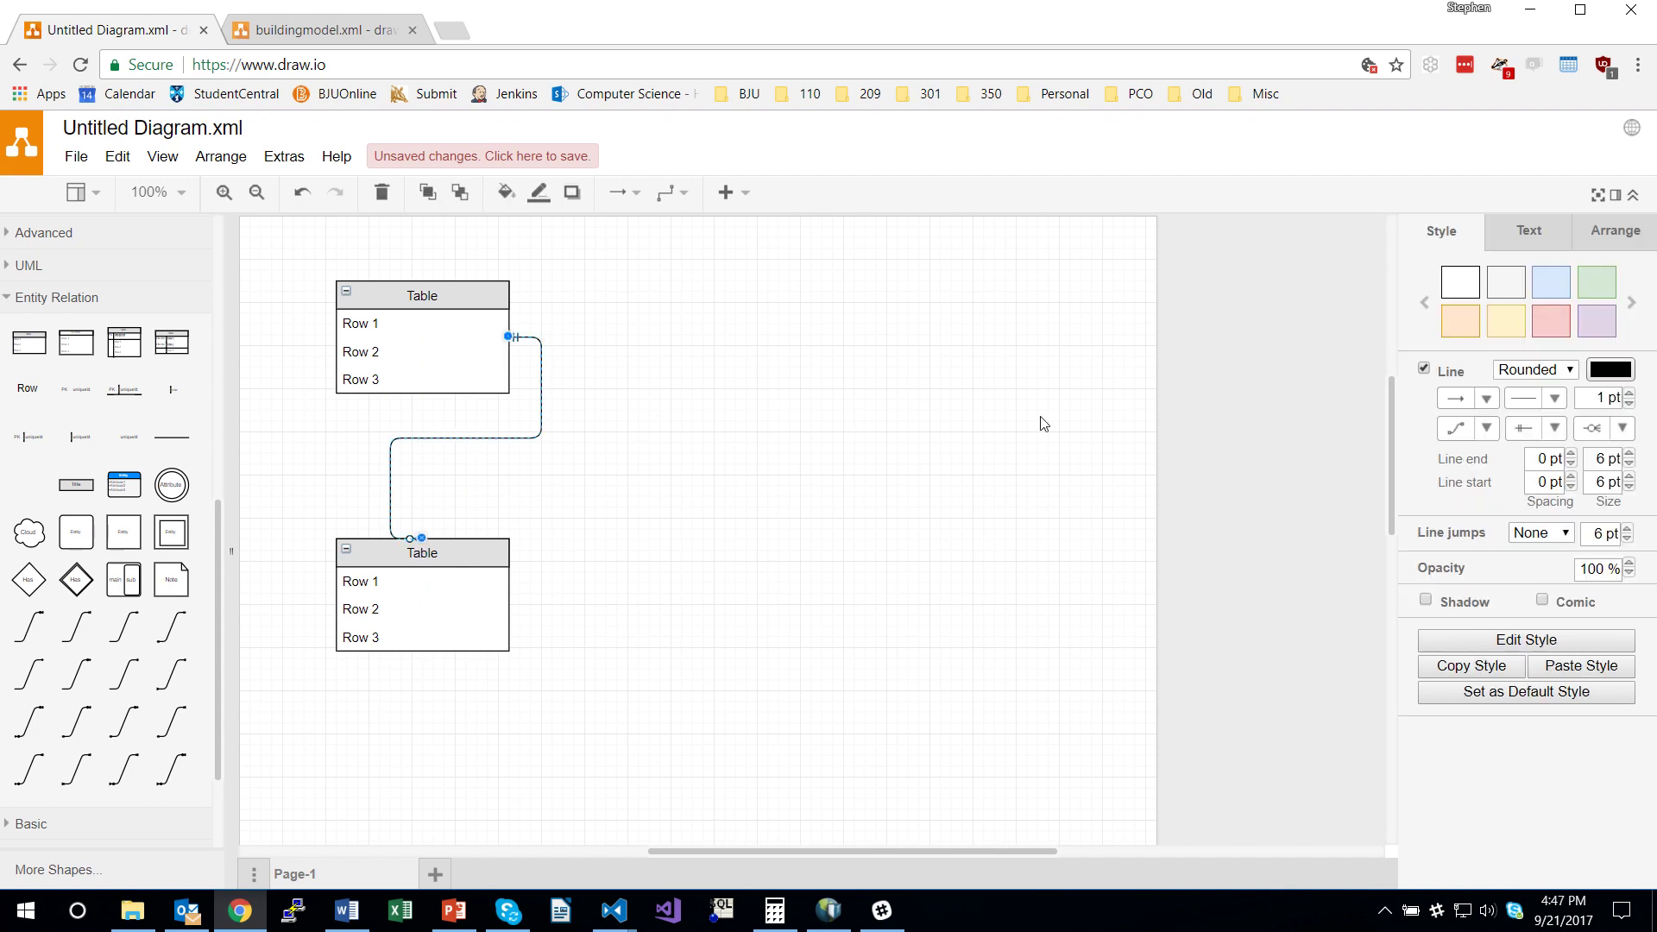
{"action": "left_click", "coordinate": [1486, 430]}
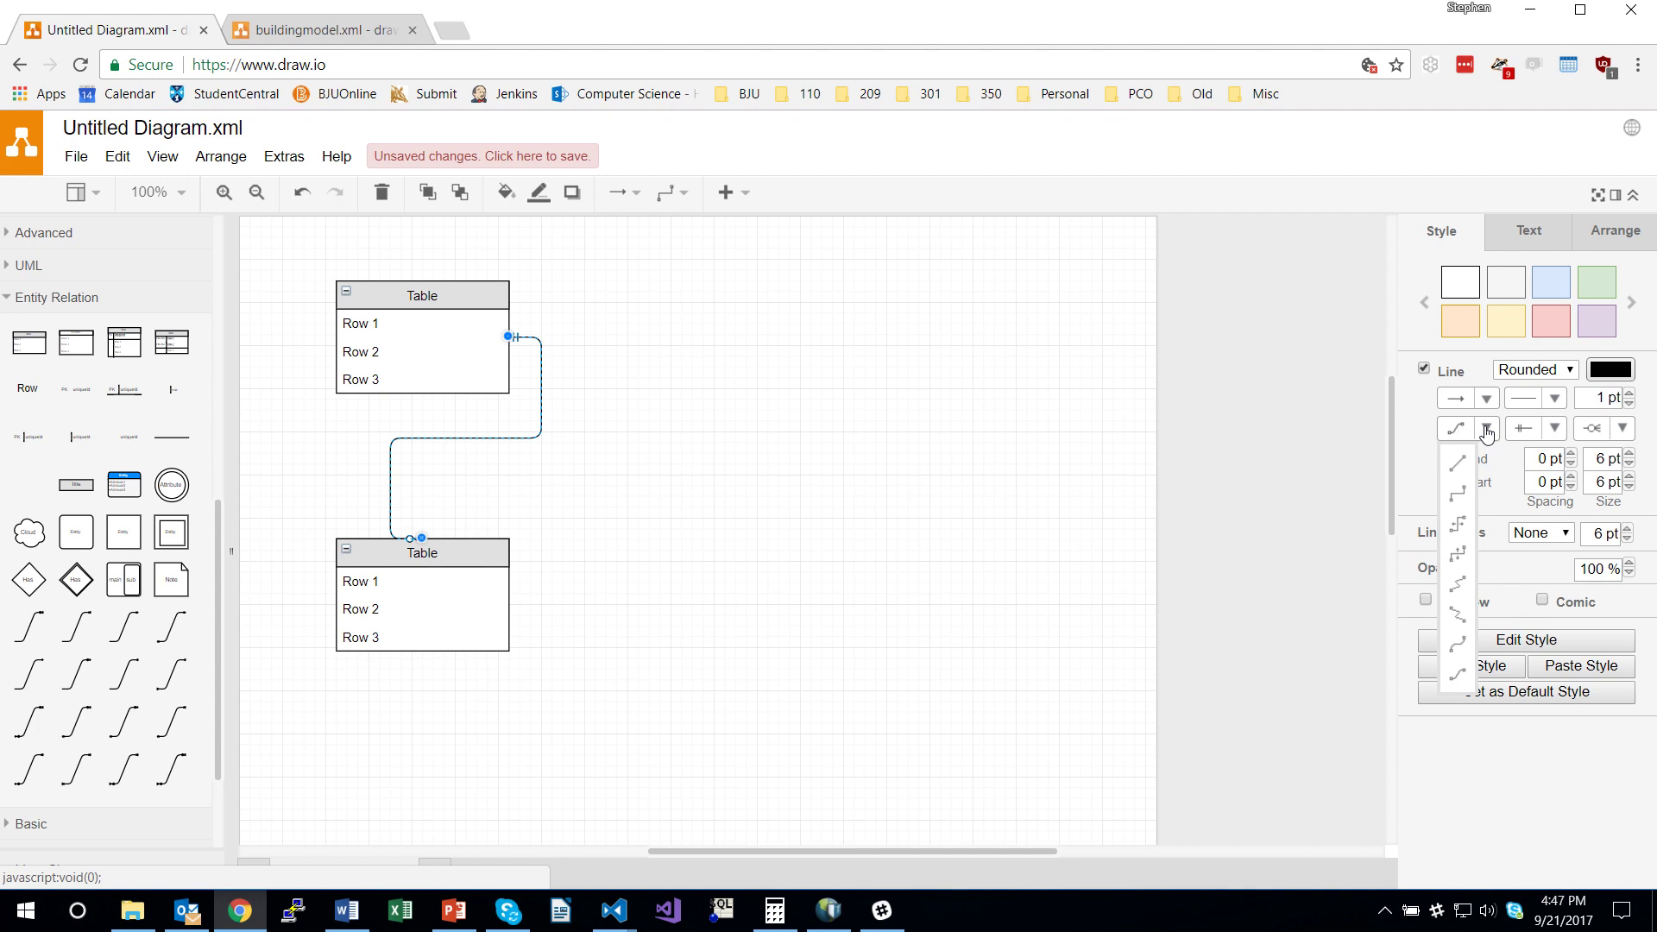
{"action": "left_click", "coordinate": [1458, 497]}
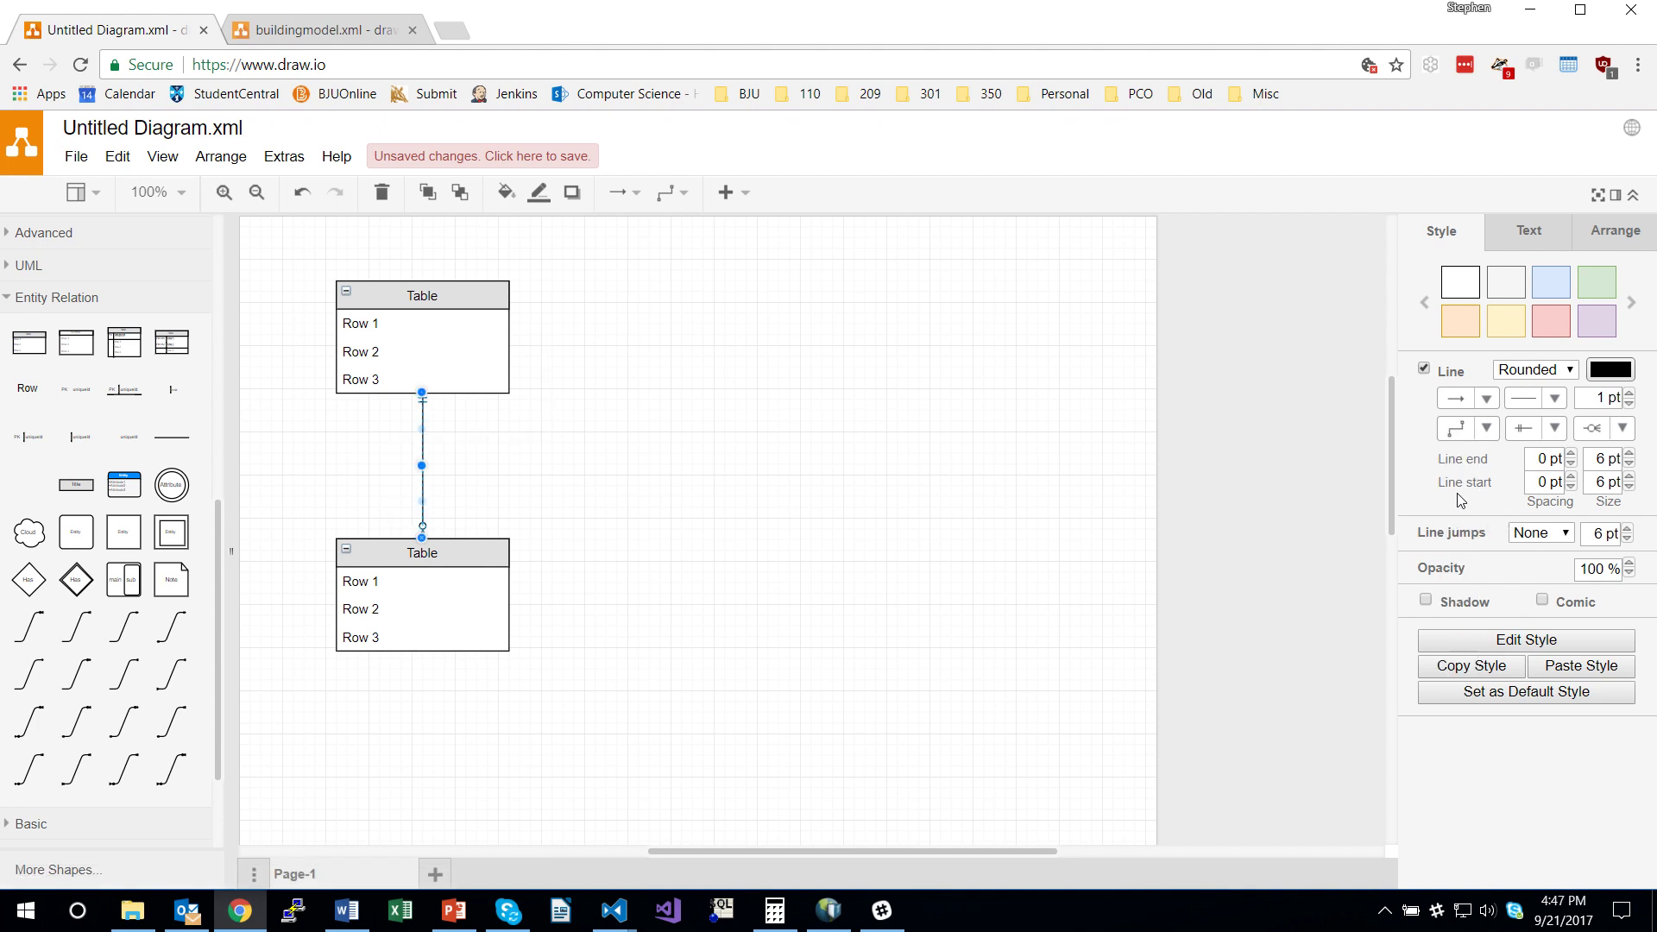
{"action": "left_click", "coordinate": [574, 476]}
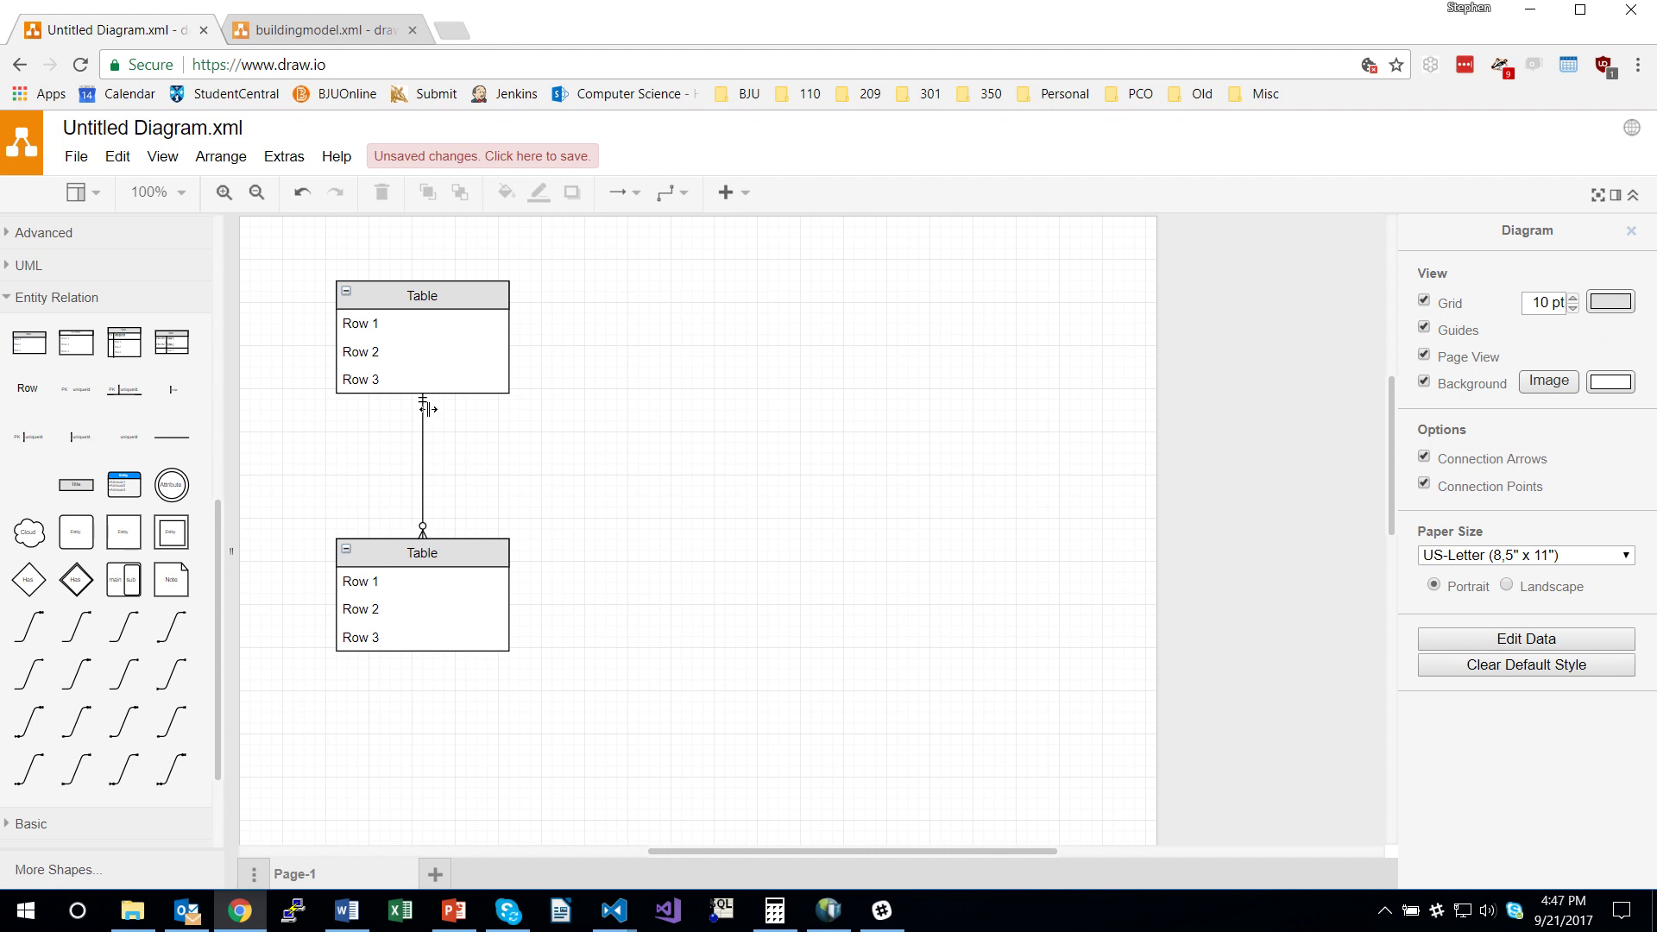
{"action": "left_click", "coordinate": [320, 36]}
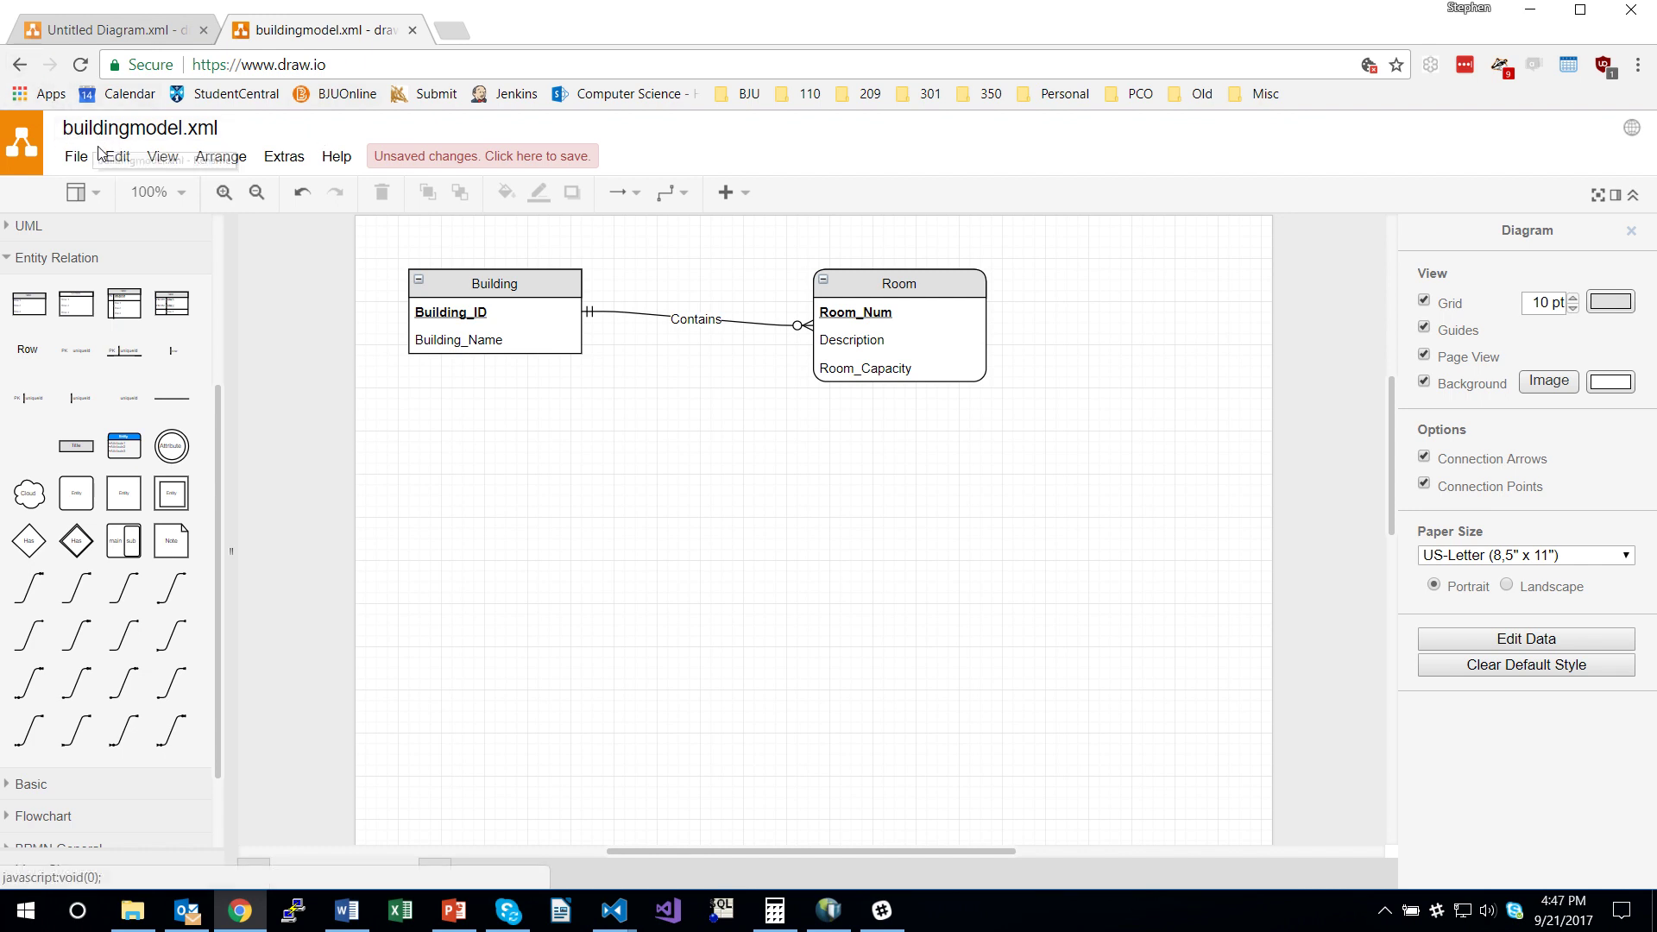
- Save the diagram from the unsaved-changes banner, downloading buildingmodel (1).xml
{"action": "left_click", "coordinate": [447, 159]}
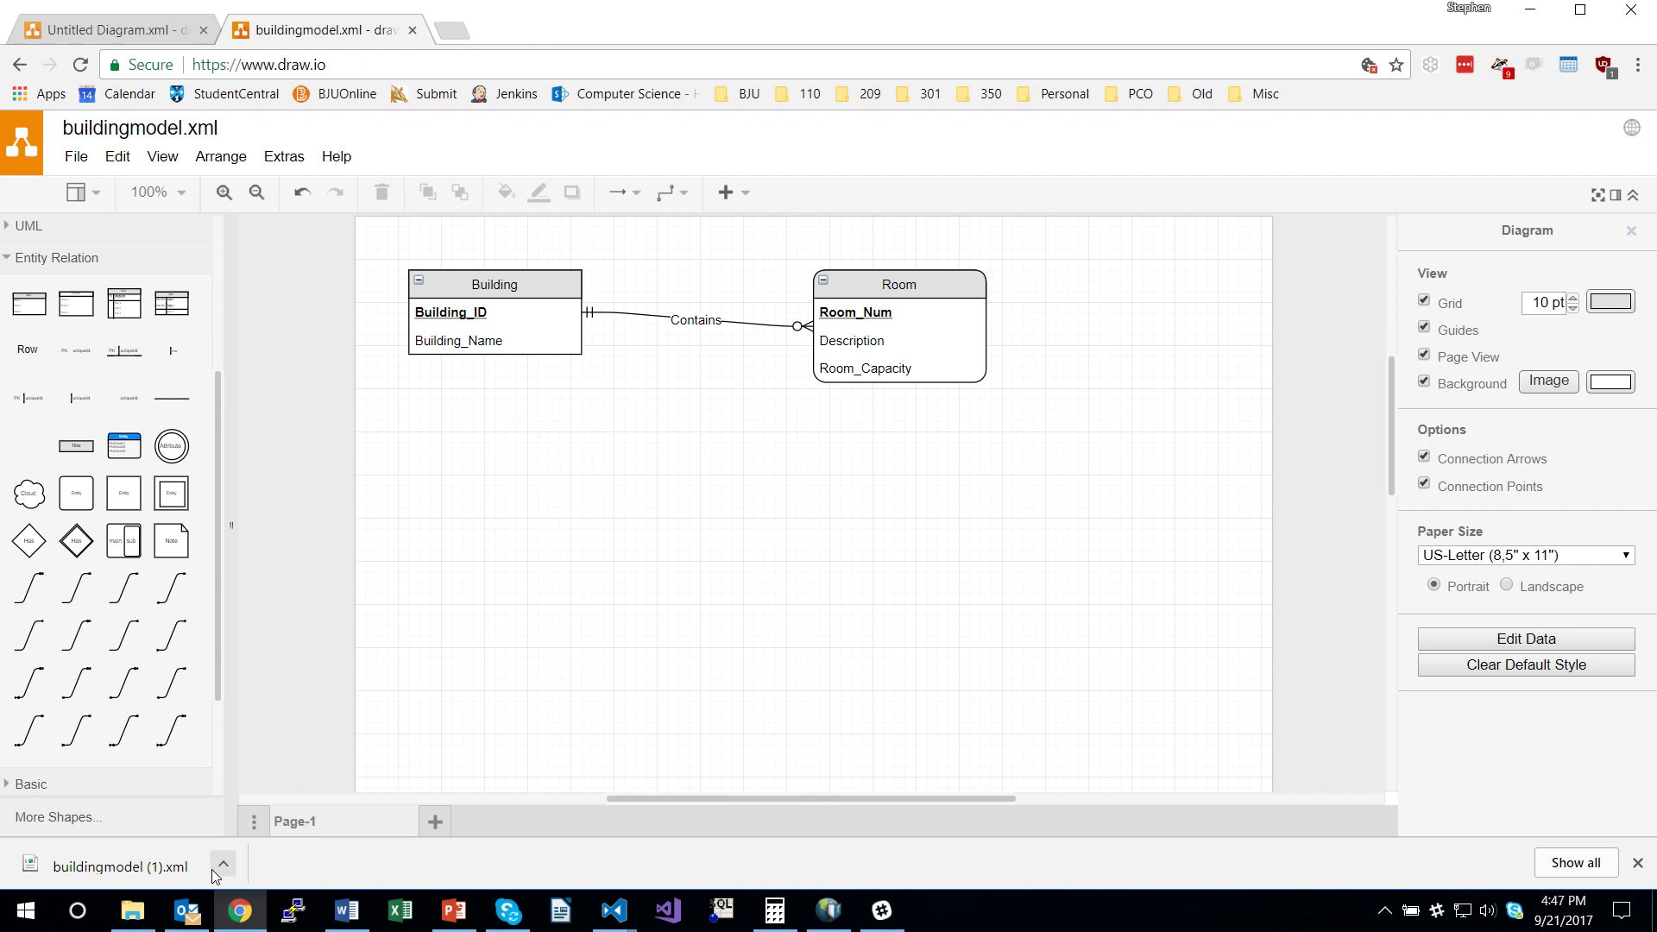
- Open buildingmodel (1).xml from Downloads through File > Open from > Device
{"action": "left_click", "coordinate": [78, 159]}
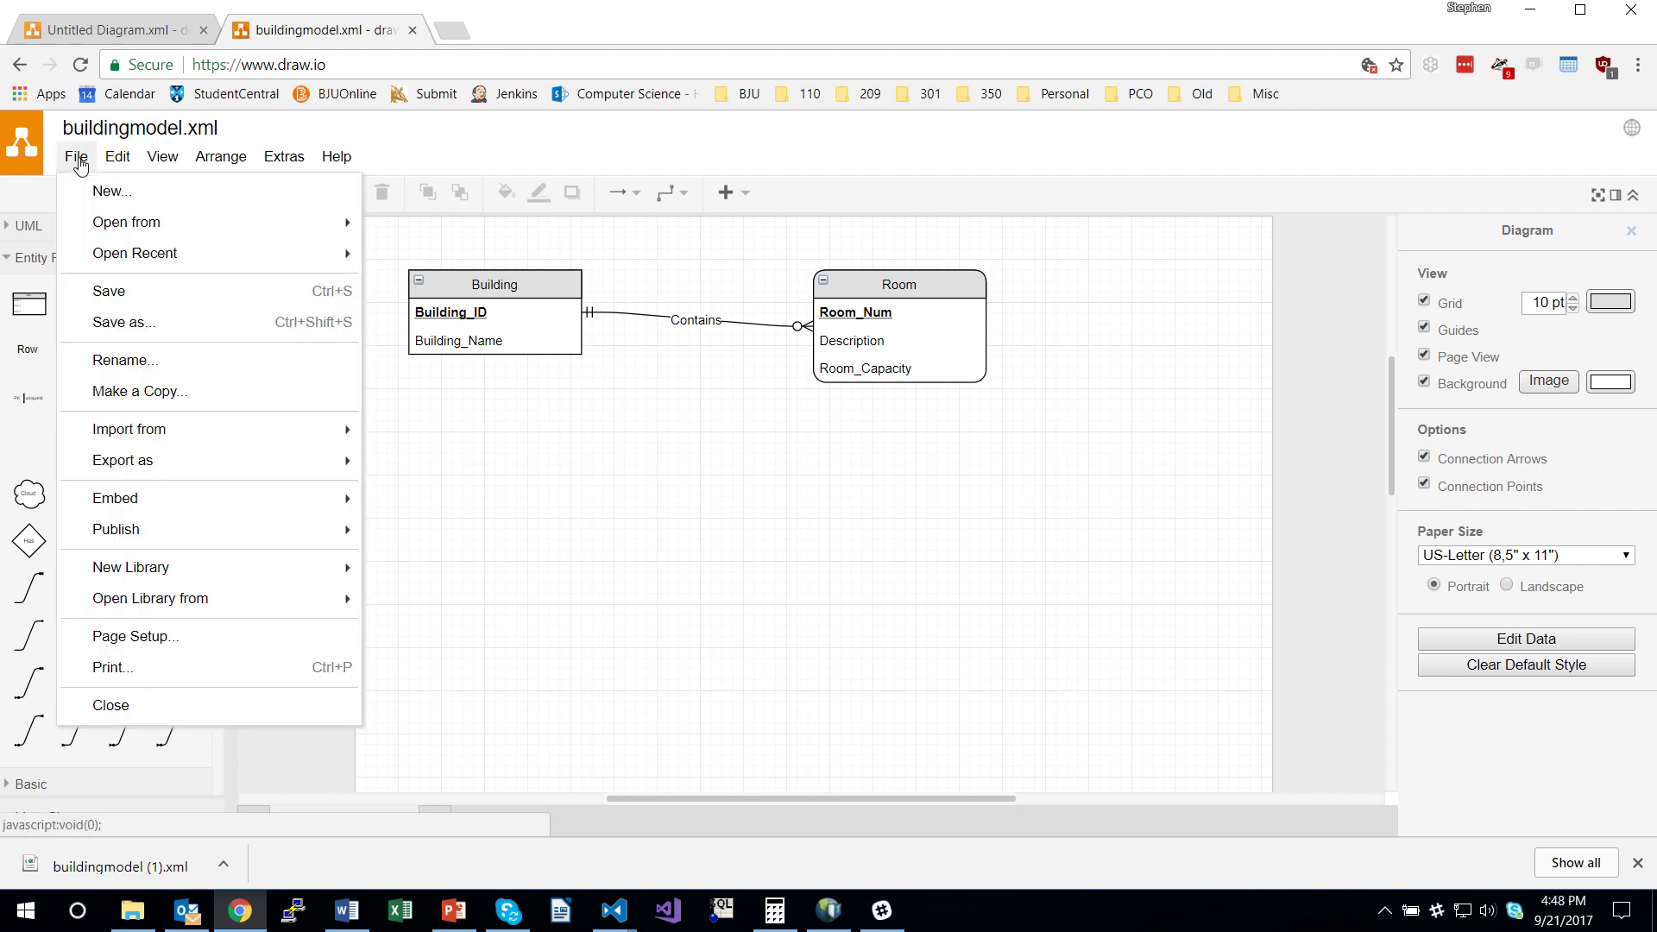
{"action": "mouse_move", "coordinate": [107, 226]}
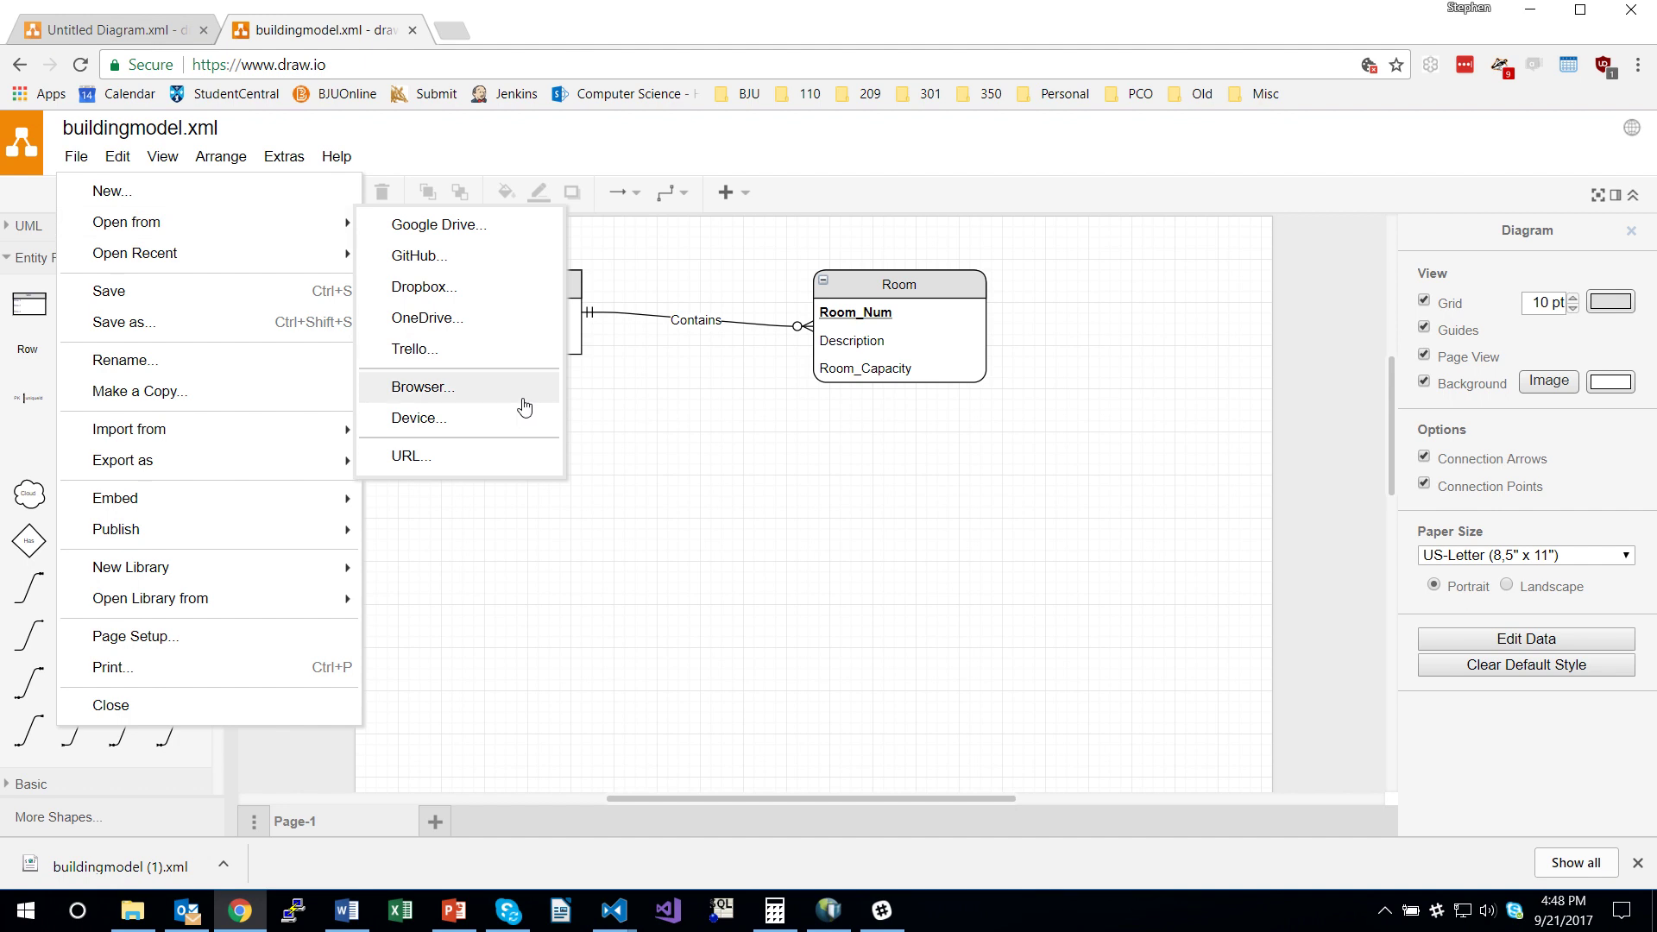
{"action": "left_click", "coordinate": [489, 430]}
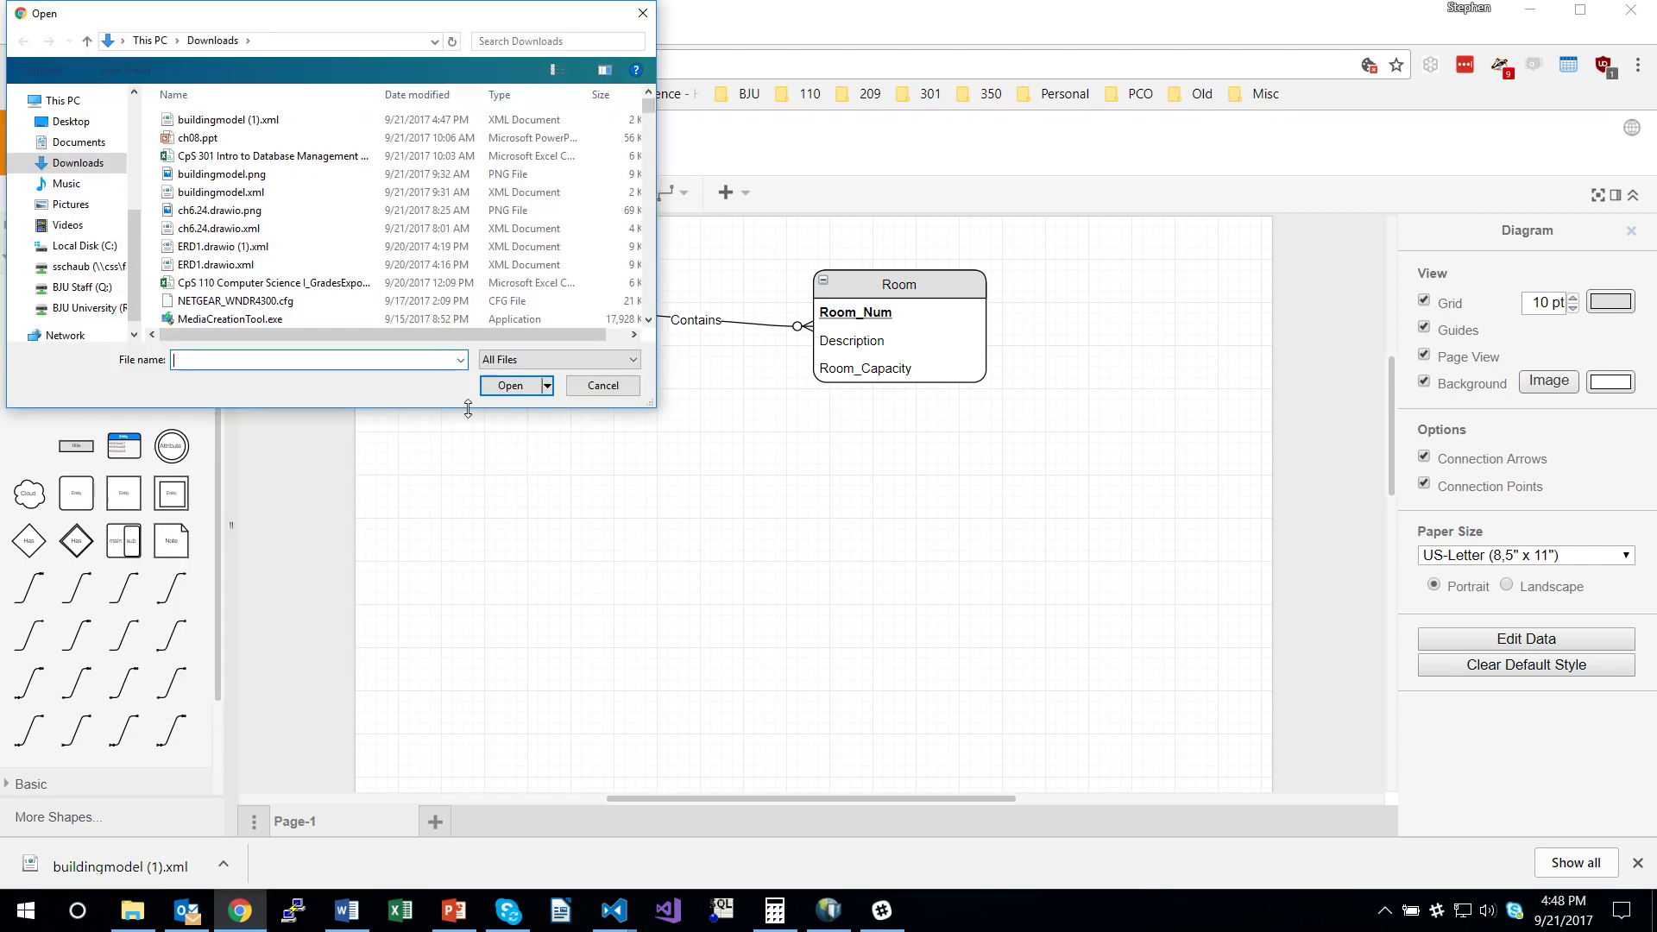
{"action": "left_click", "coordinate": [252, 126]}
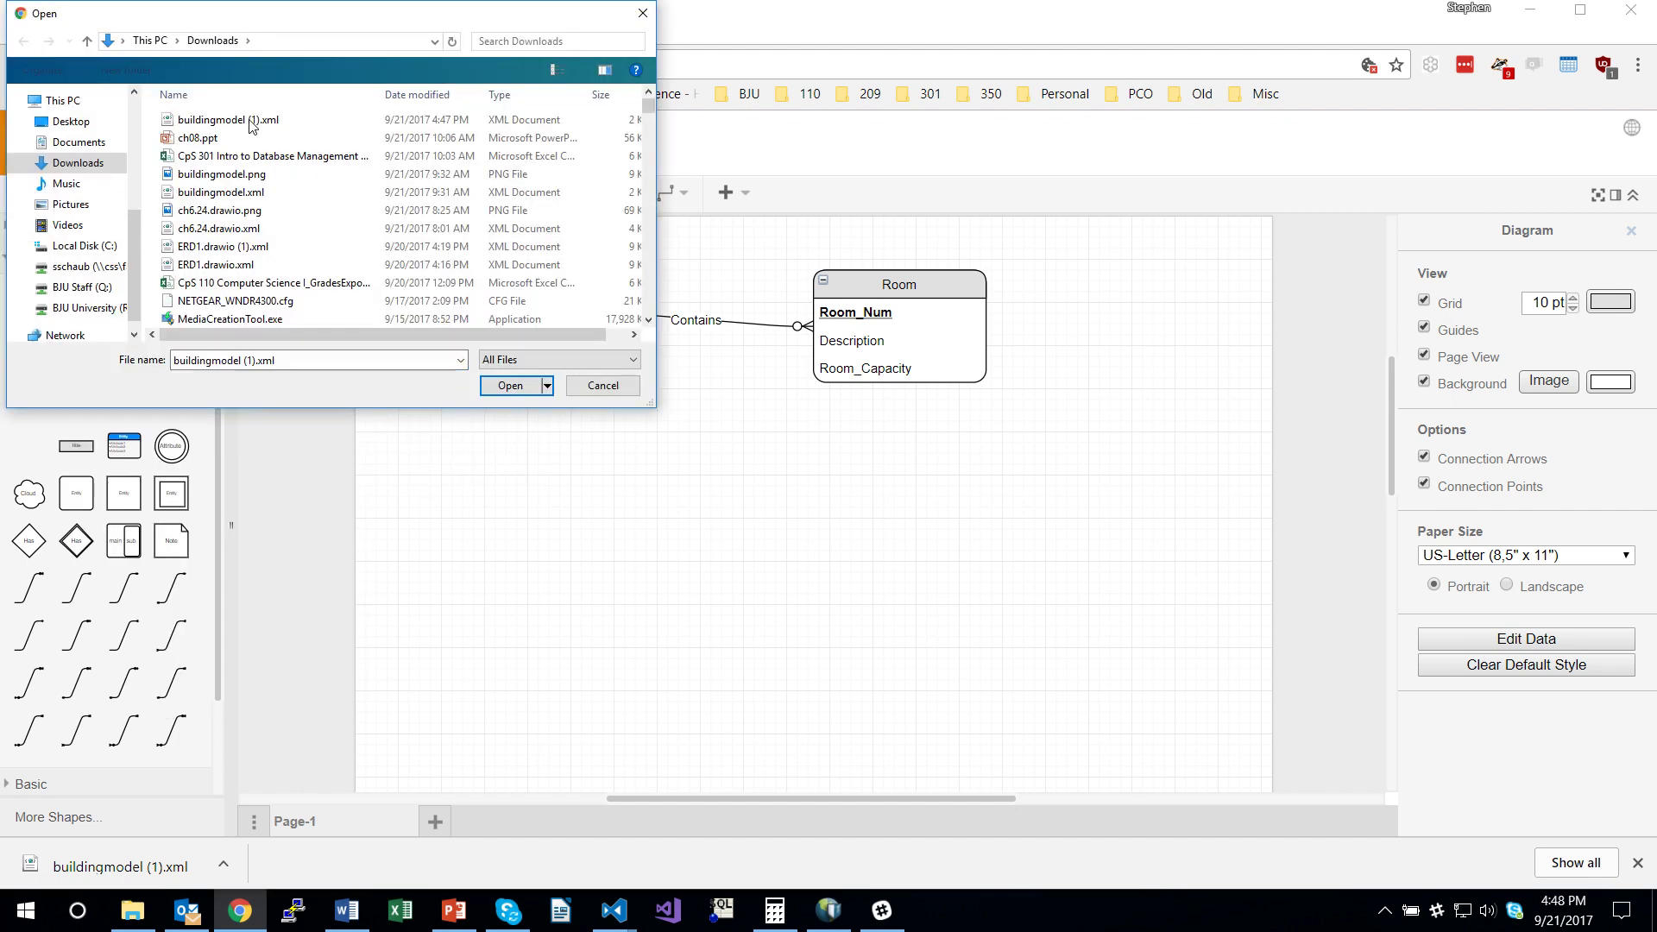
{"action": "double_click", "coordinate": [251, 122]}
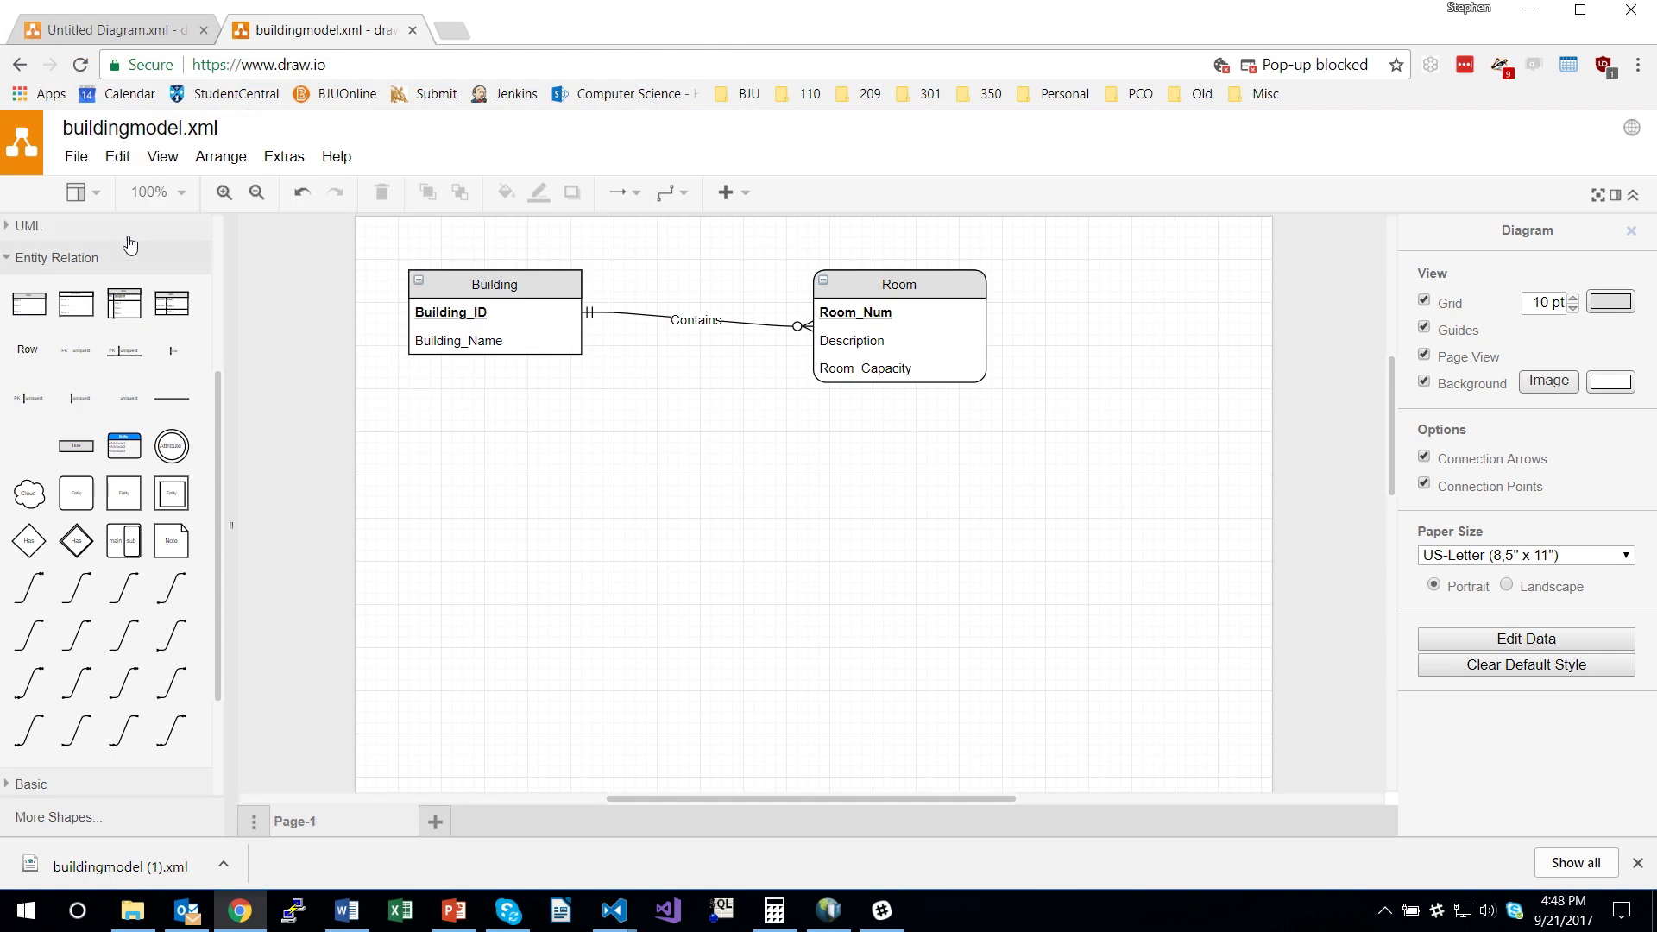
- Export the diagram as PNG with default settings and download buildingmodel (1).png
{"action": "left_click", "coordinate": [76, 159]}
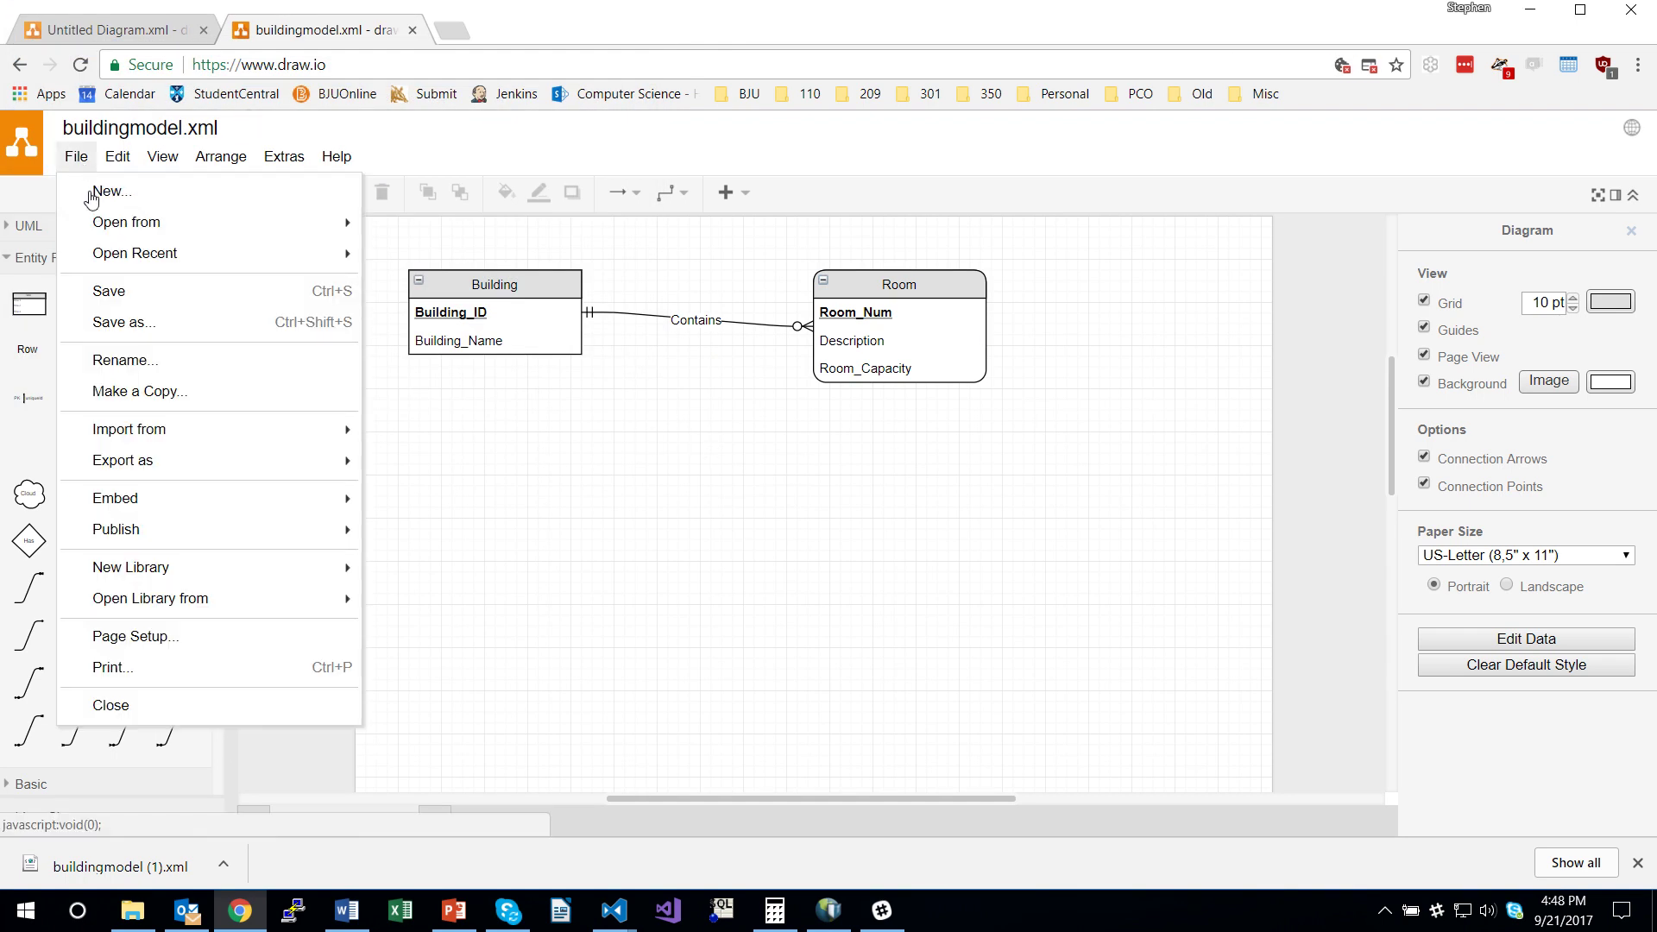
{"action": "mouse_move", "coordinate": [232, 469]}
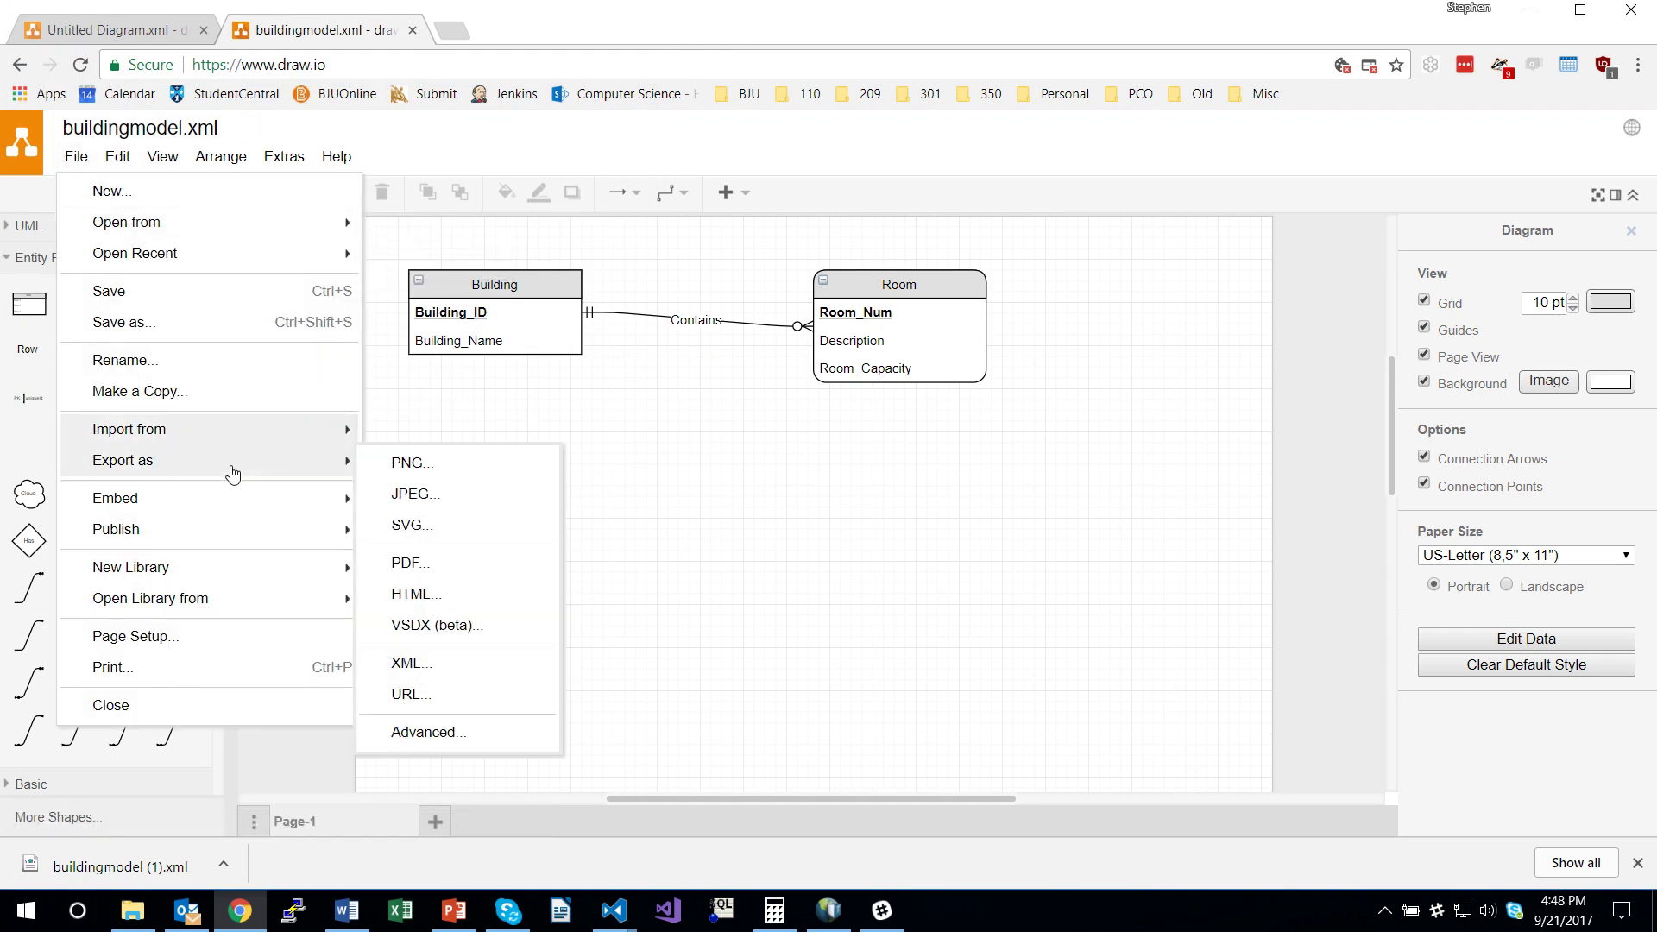
{"action": "left_click", "coordinate": [445, 471]}
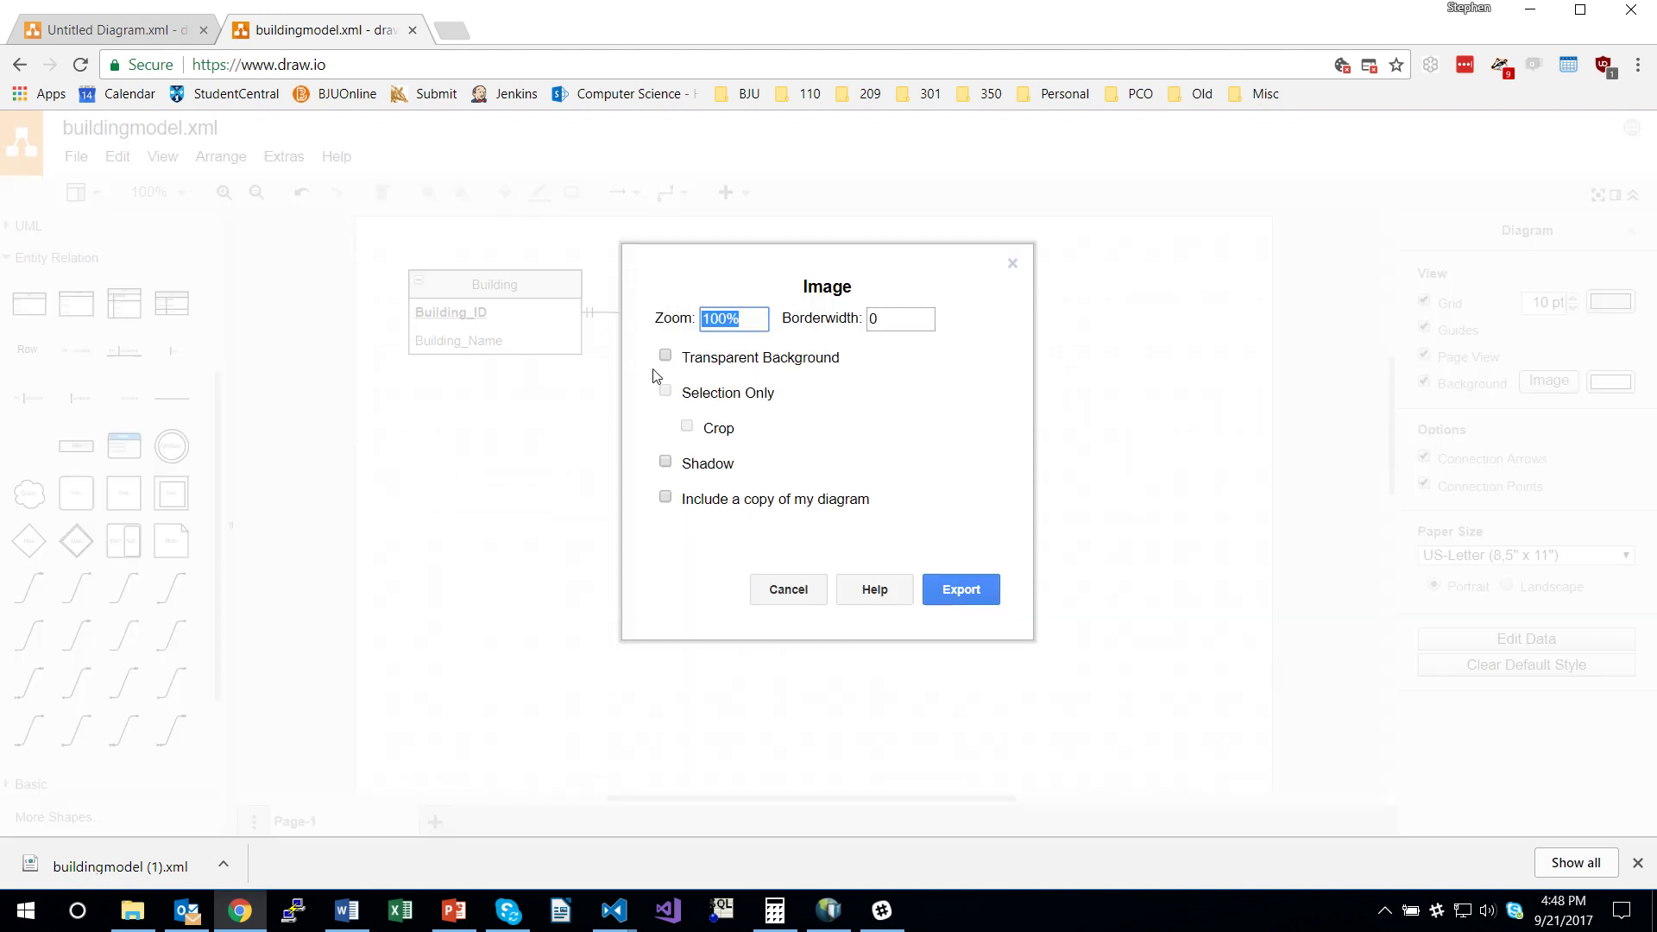
{"action": "left_click", "coordinate": [961, 592]}
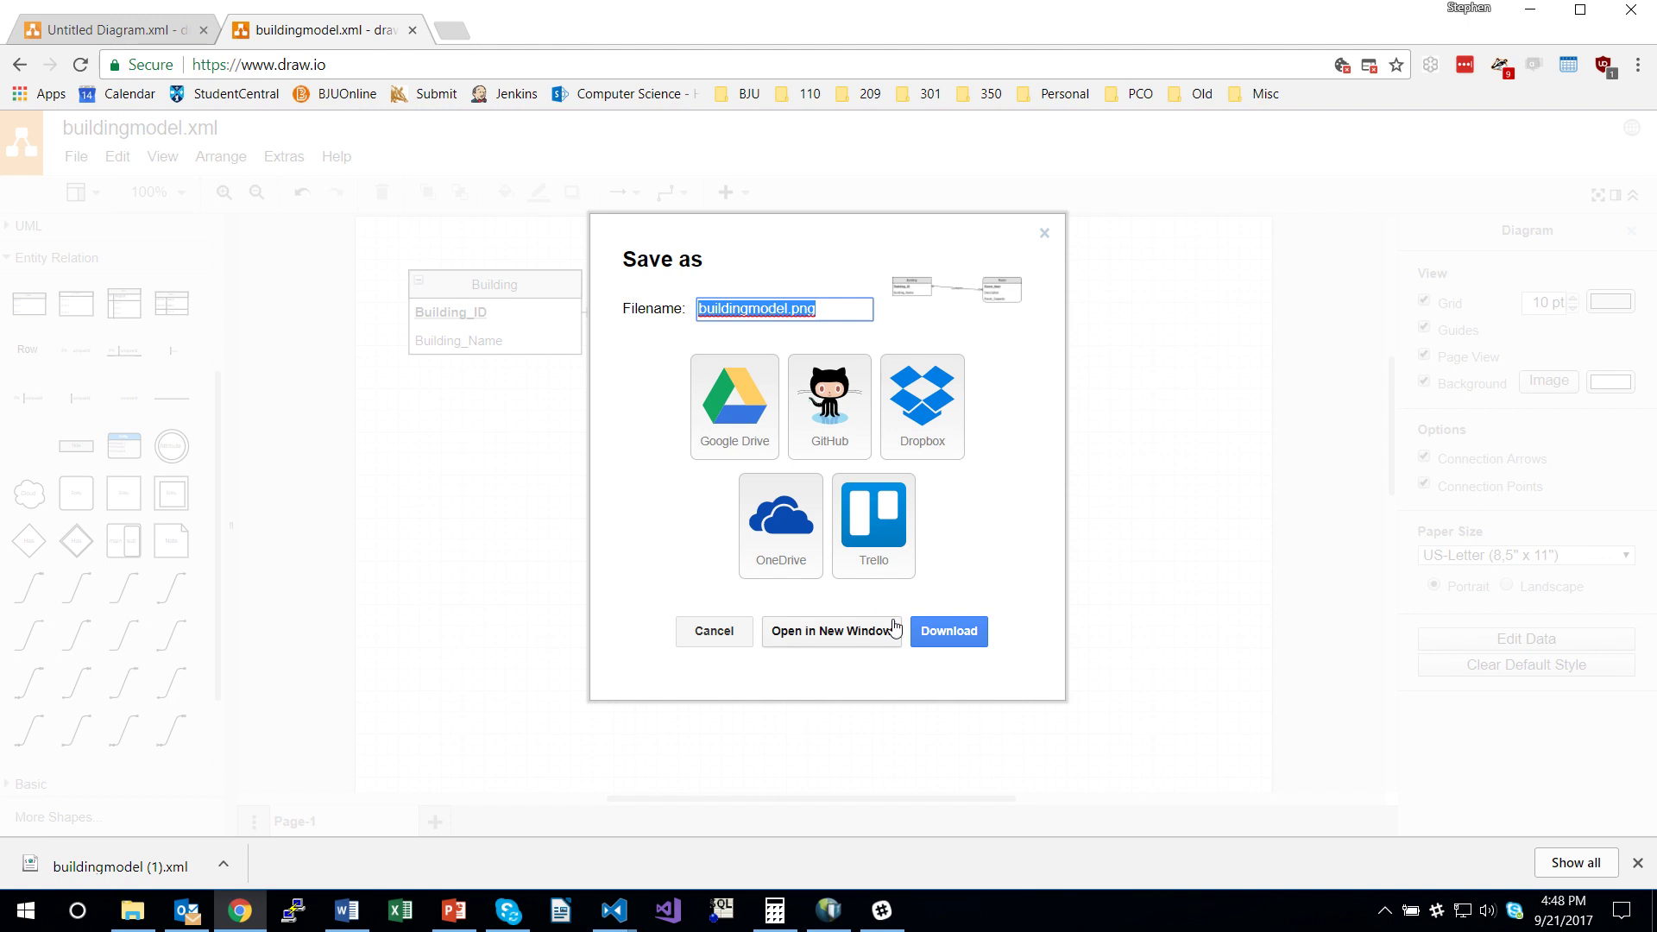
{"action": "left_click", "coordinate": [948, 640]}
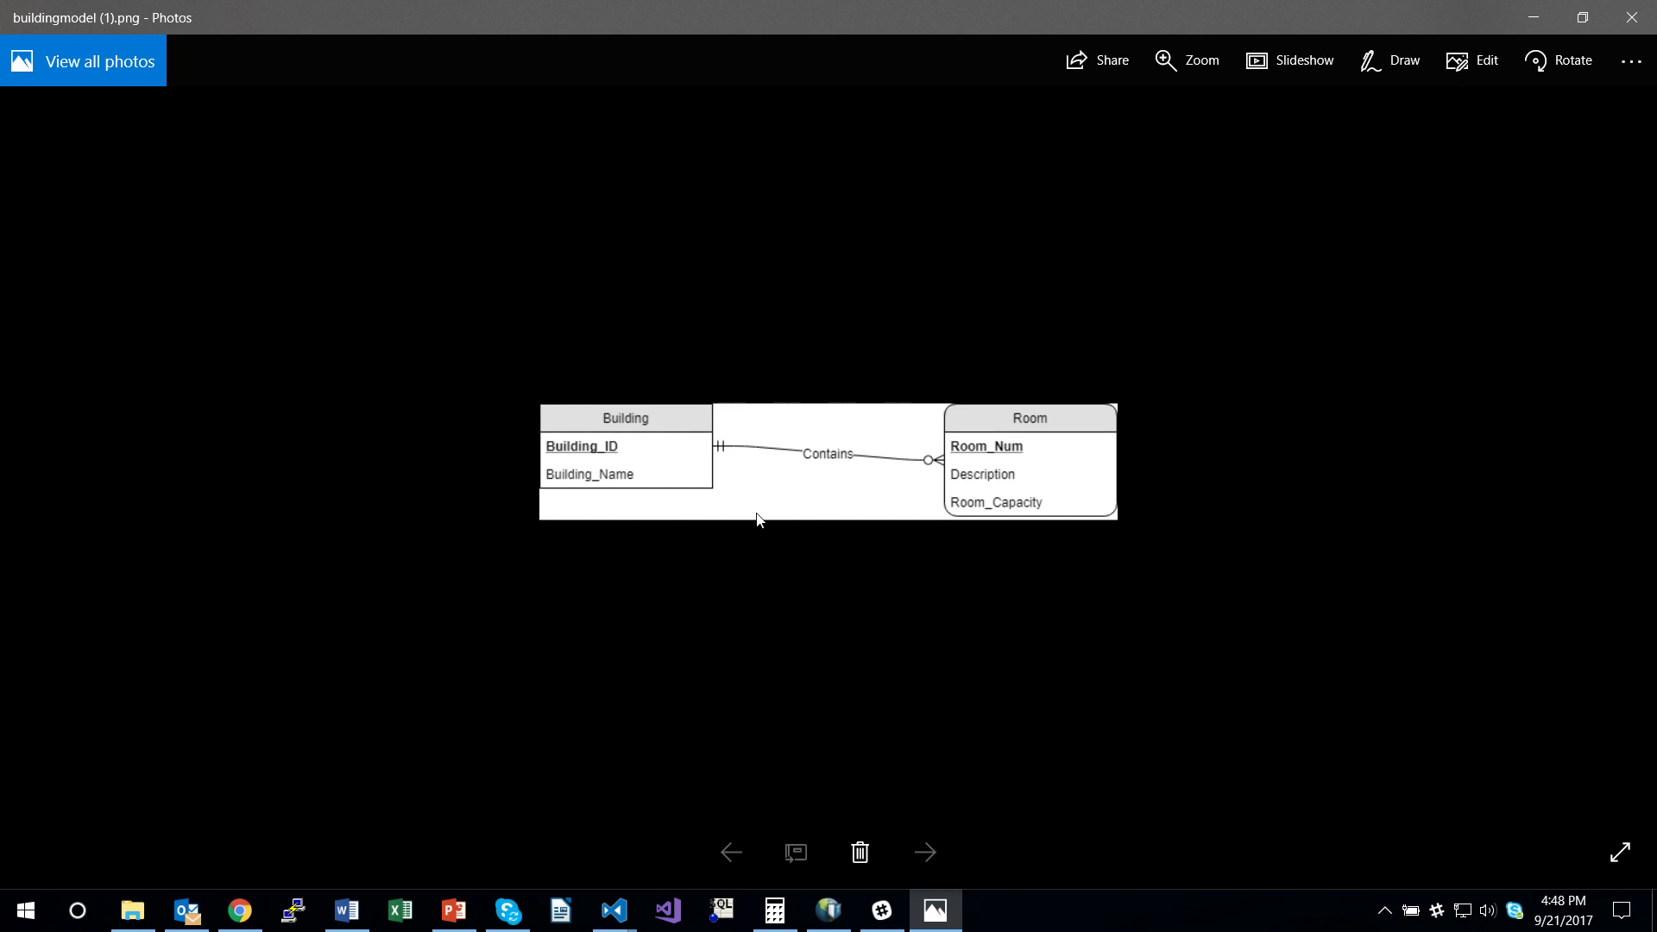
{"action": "left_click", "coordinate": [1624, 33]}
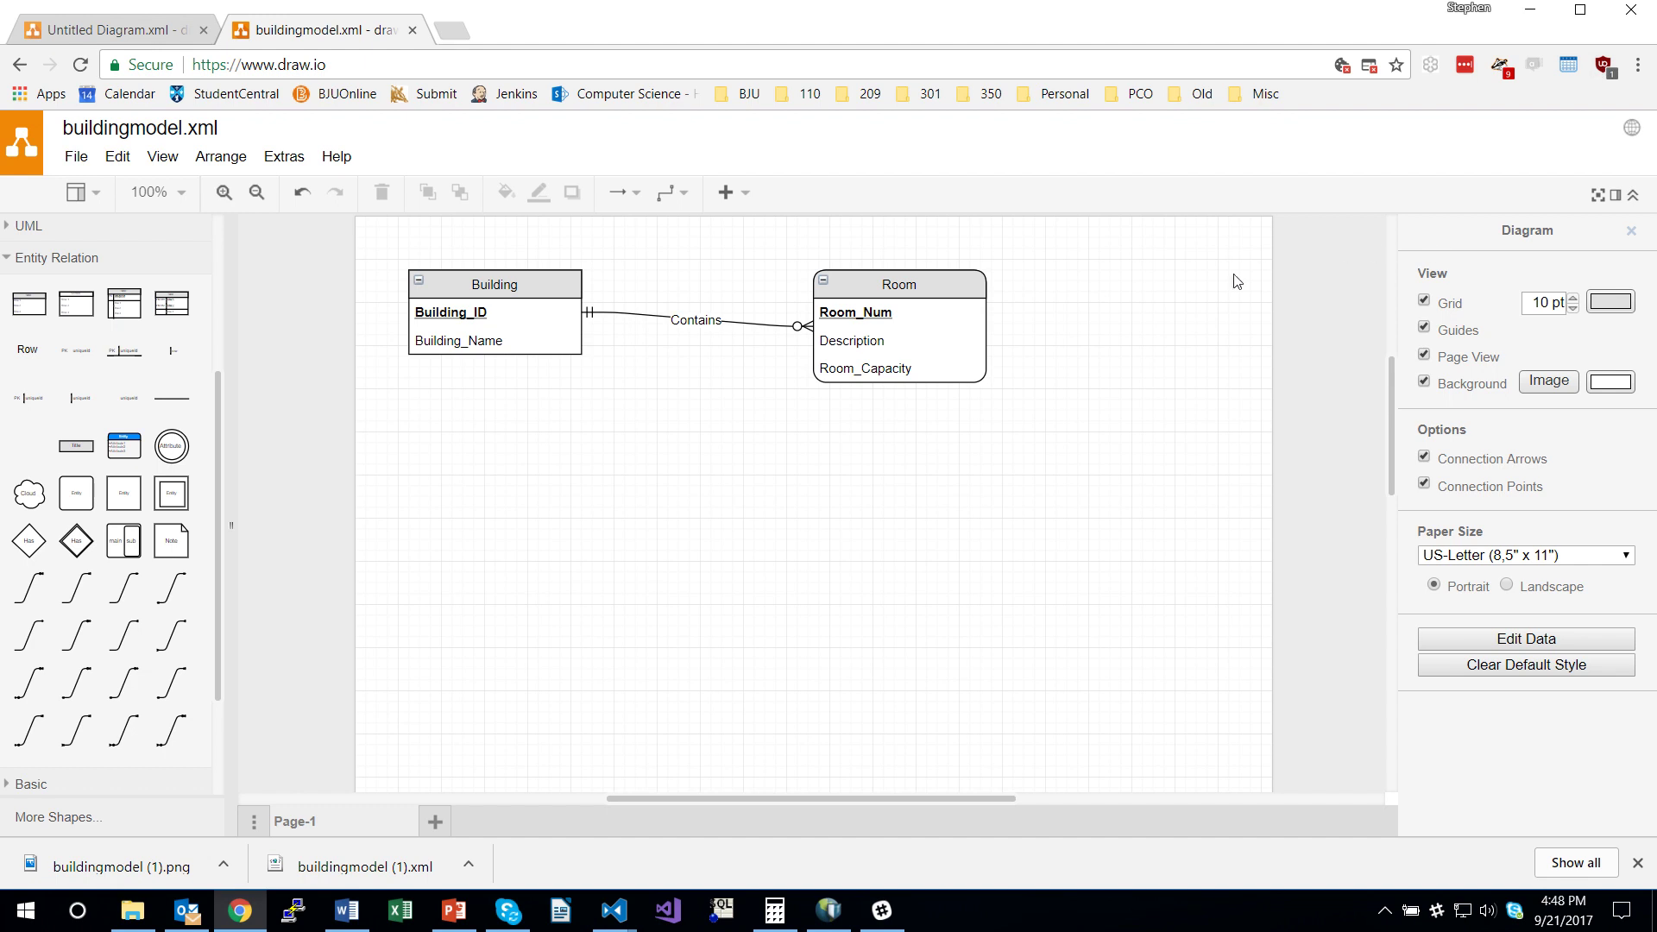